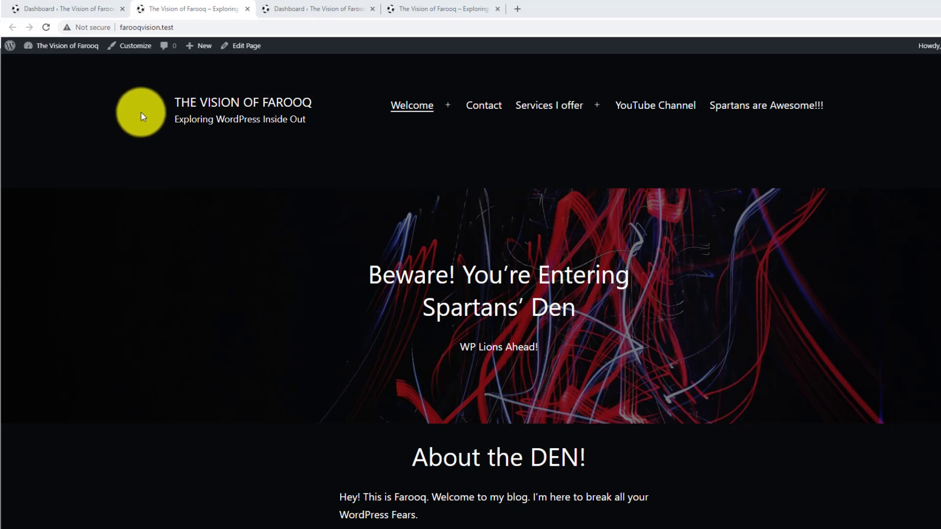
# Compare the home pages of farooqvision.test and spartansbackup.test, including the site title and tagline.
pyautogui.click(309, 7)
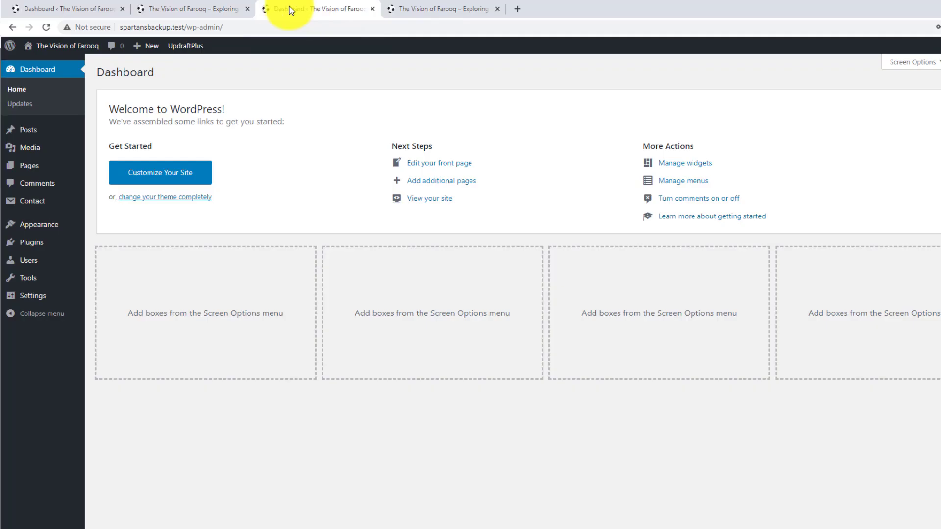
pyautogui.click(149, 4)
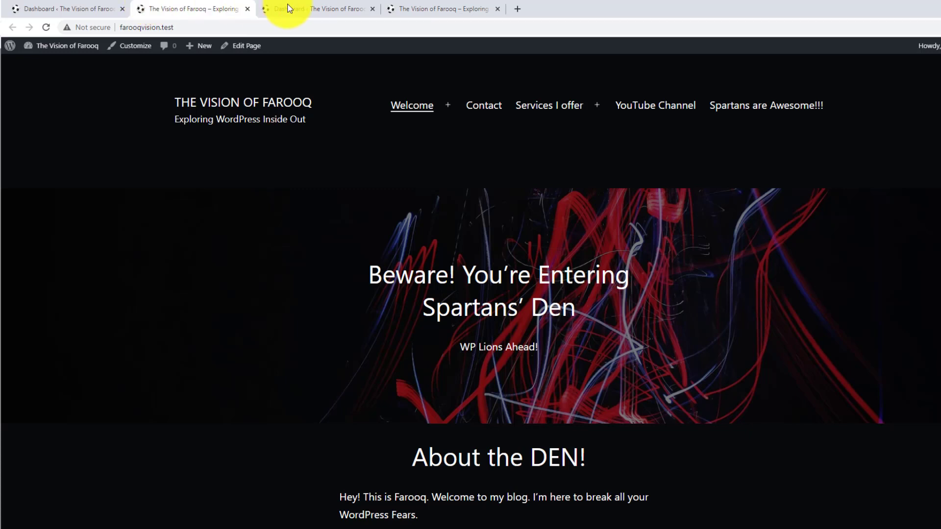
pyautogui.click(424, 4)
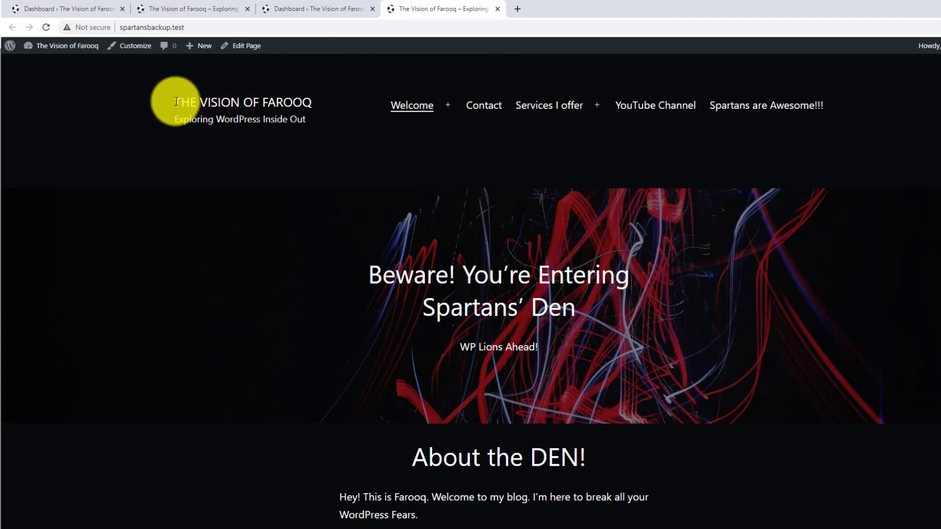
pyautogui.moveTo(176, 102); pyautogui.dragTo(309, 126)
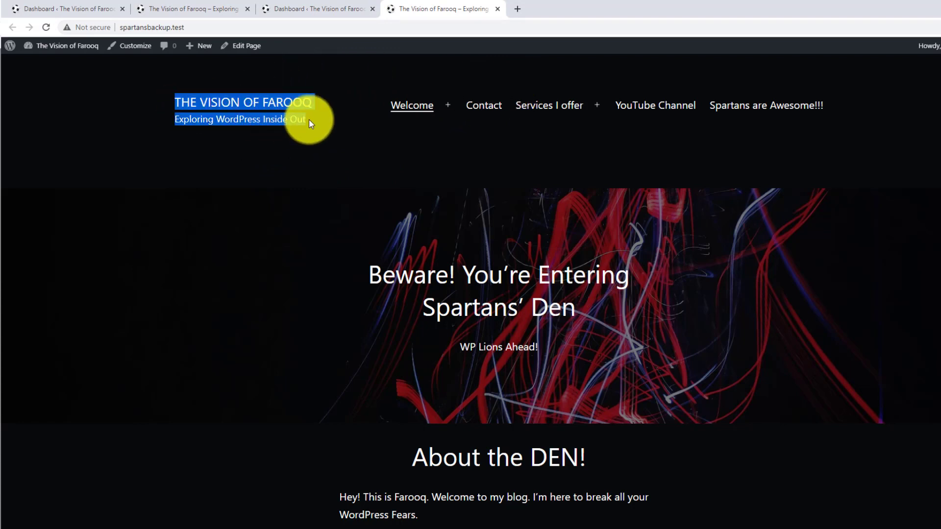
pyautogui.click(309, 120)
pyautogui.moveTo(309, 120); pyautogui.dragTo(174, 101)
pyautogui.click(175, 101)
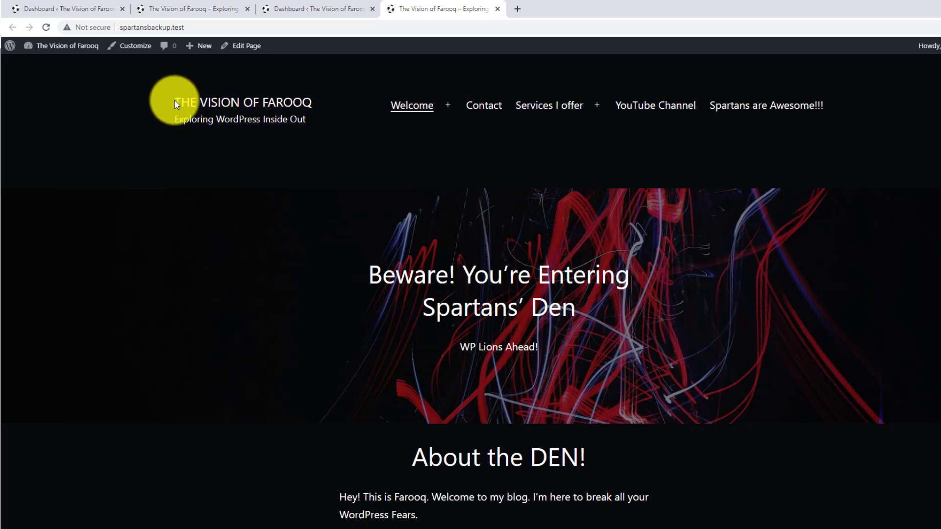
pyautogui.click(206, 9)
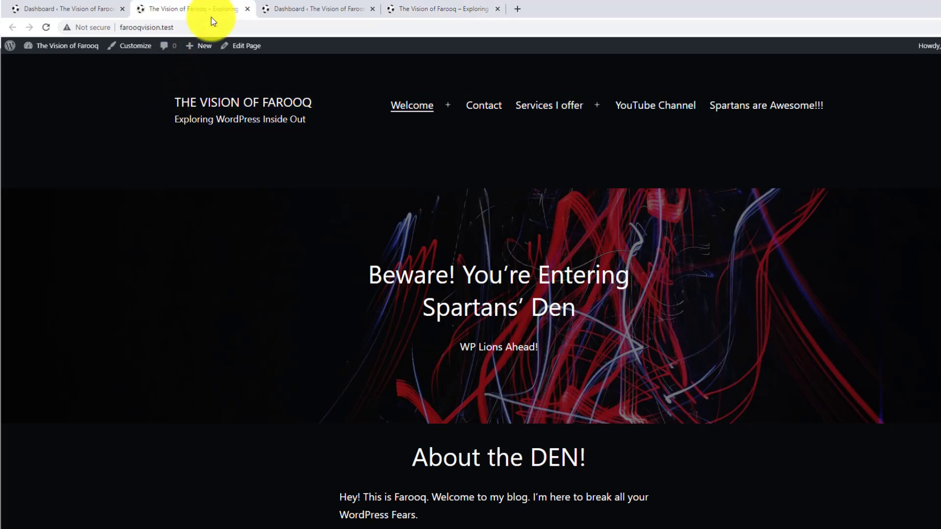
# View the installed plugins list on farooqvision.test and on spartansbackup.test.
pyautogui.click(56, 5)
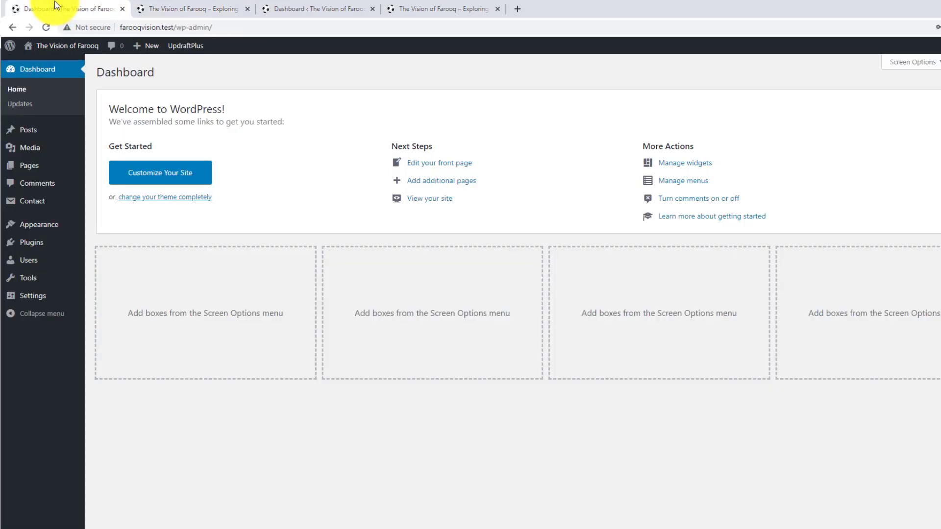
pyautogui.moveTo(44, 245)
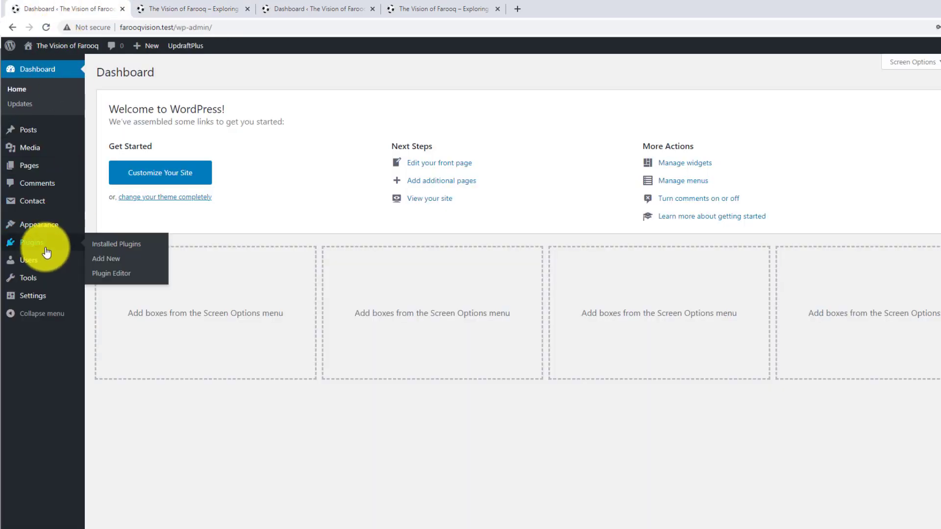
pyautogui.click(108, 245)
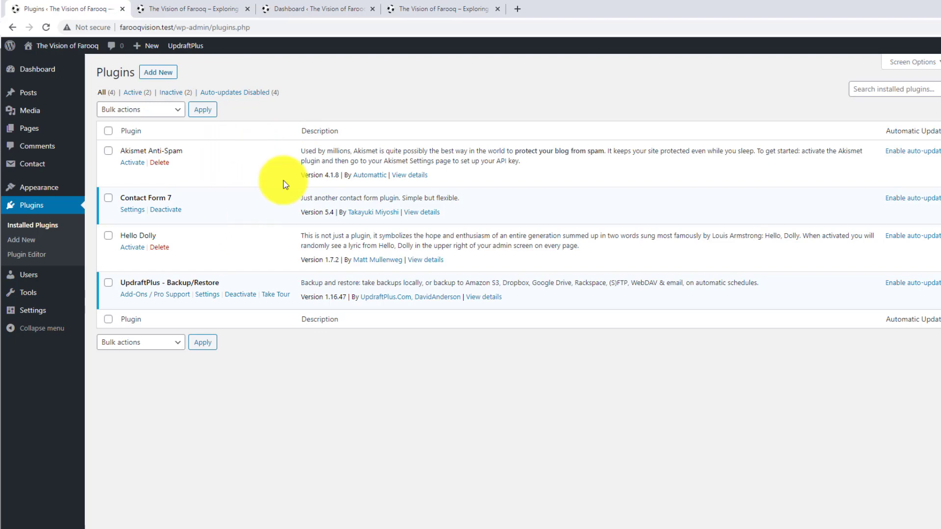
pyautogui.click(423, 9)
pyautogui.click(327, 10)
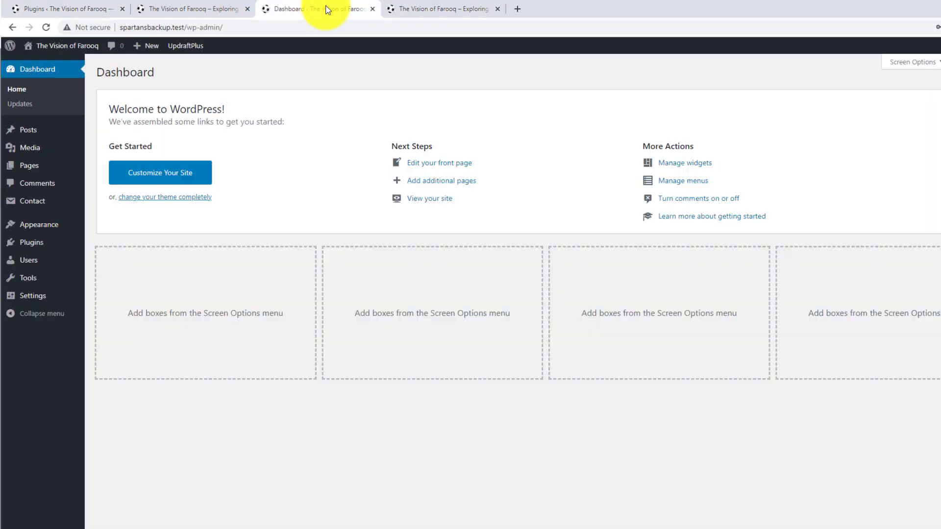
pyautogui.moveTo(57, 244)
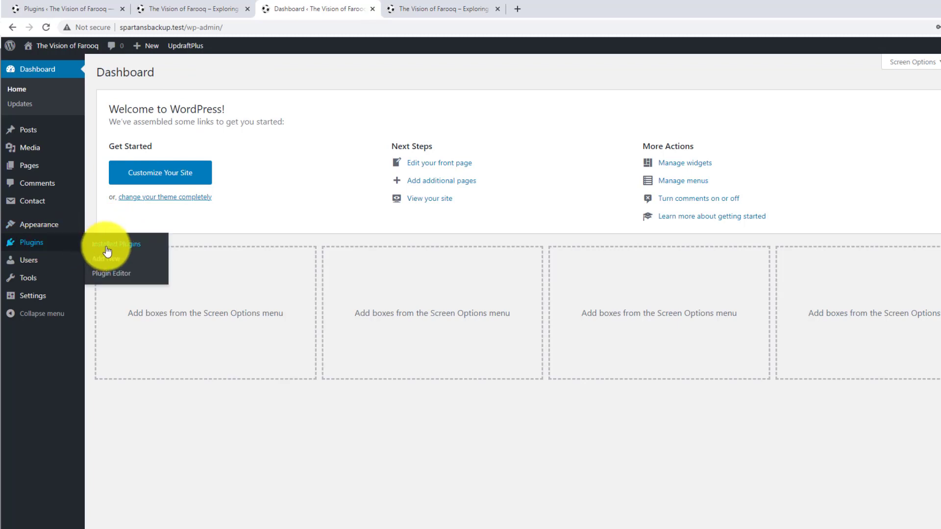
pyautogui.click(107, 248)
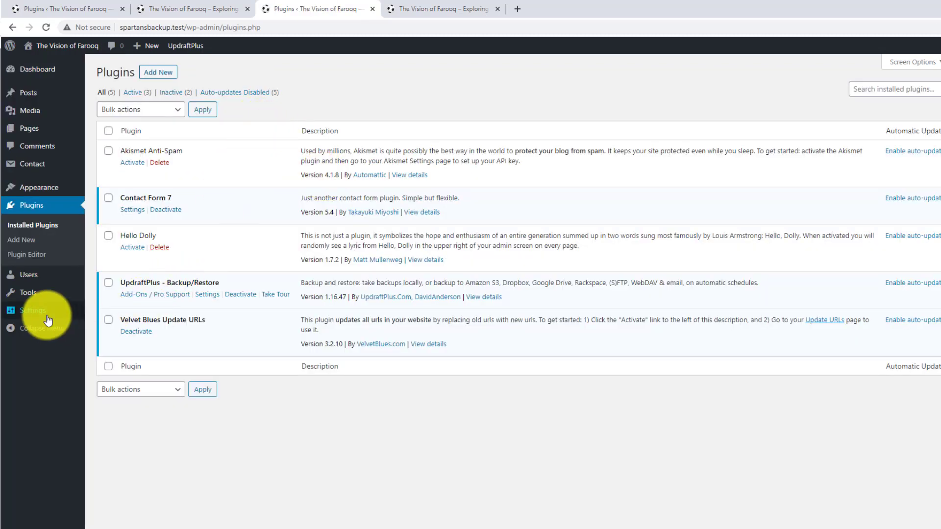
# Bring up the Velvet Blues Update URLs tool on spartansbackup.test.
pyautogui.moveTo(48, 320)
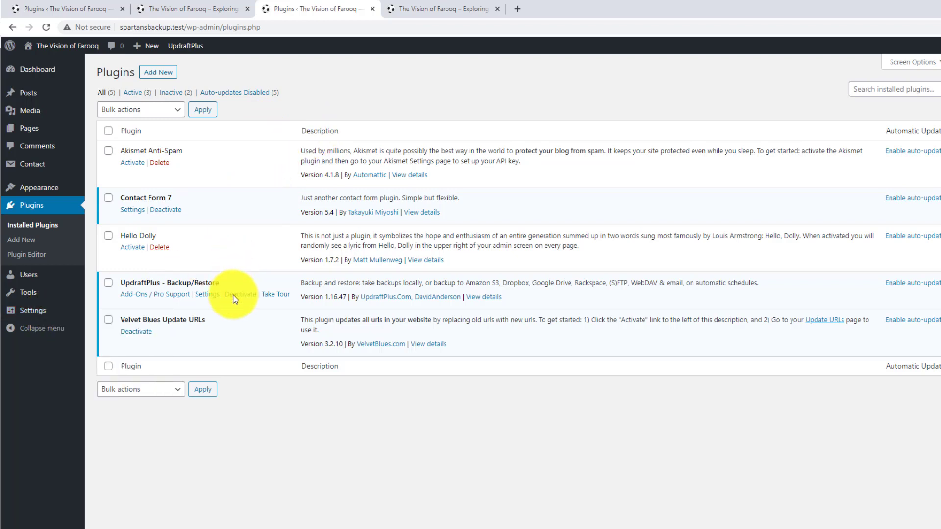
pyautogui.moveTo(42, 293)
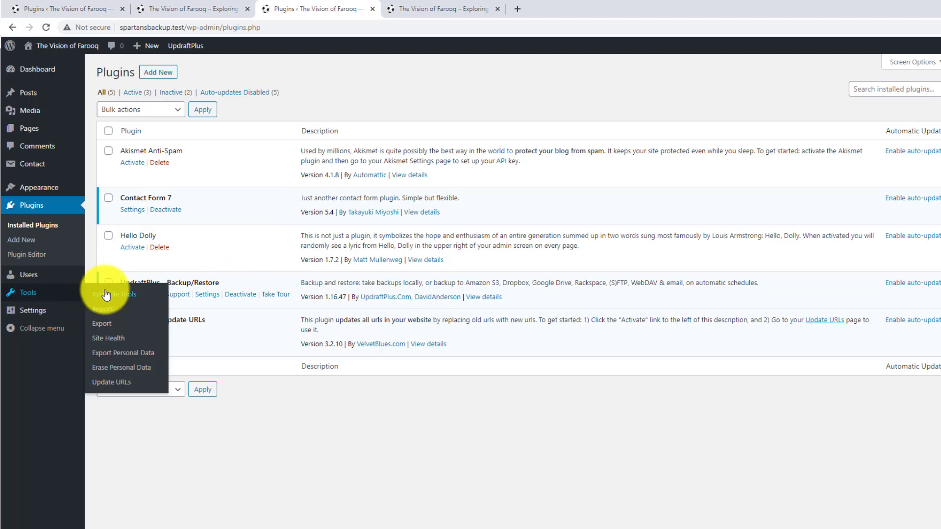
pyautogui.click(122, 386)
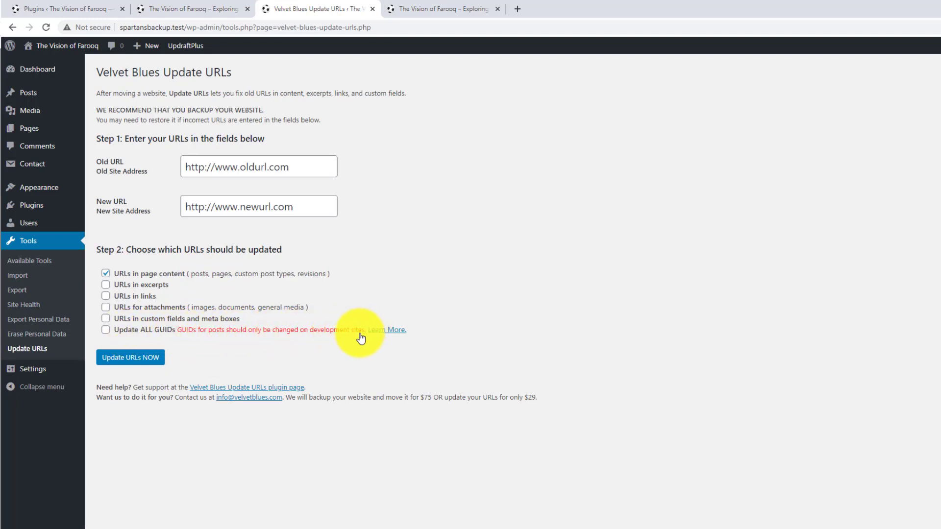
# Open the Learn More link about GUIDs in a new tab and read the relocated Changing The Site URL article.
pyautogui.rightClick(386, 335)
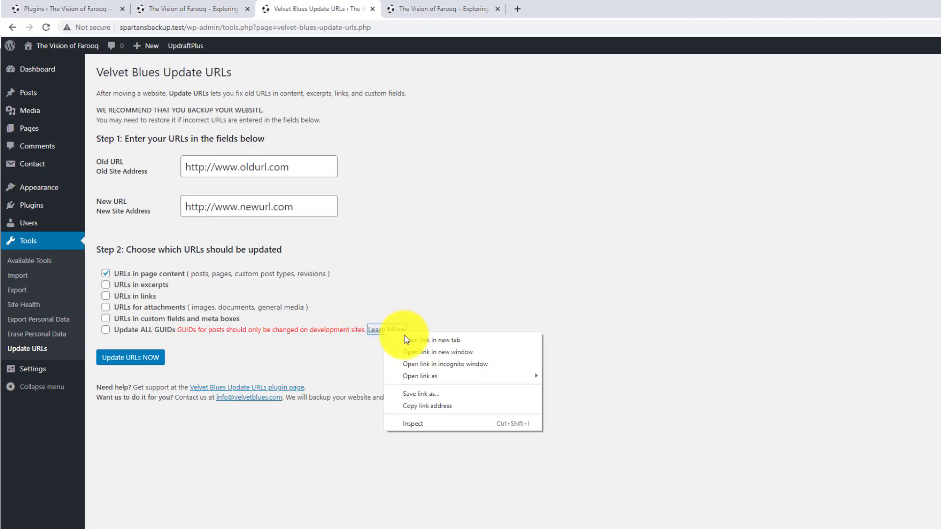
pyautogui.click(416, 339)
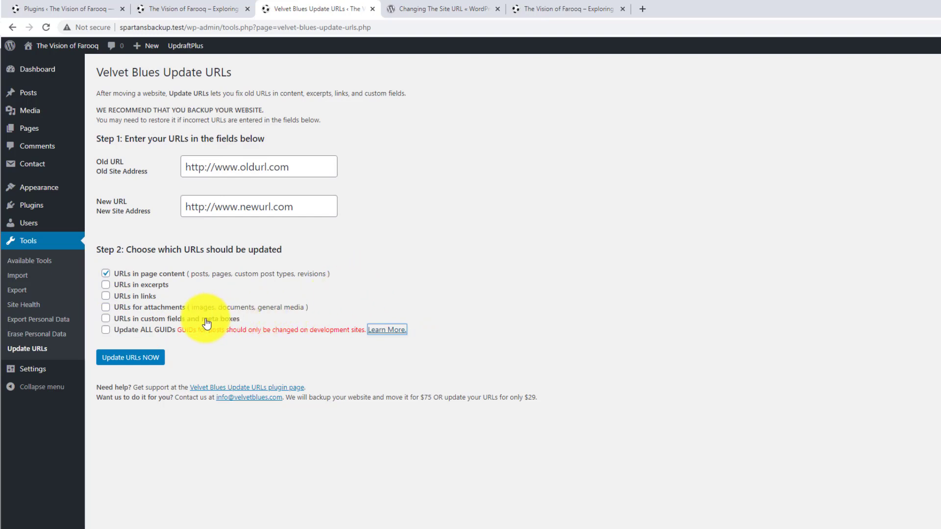
pyautogui.click(462, 6)
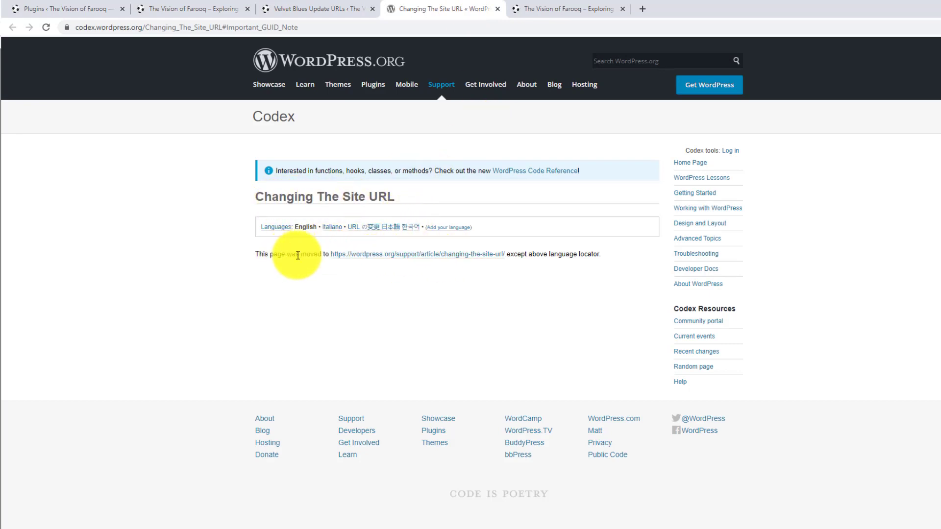
pyautogui.click(397, 259)
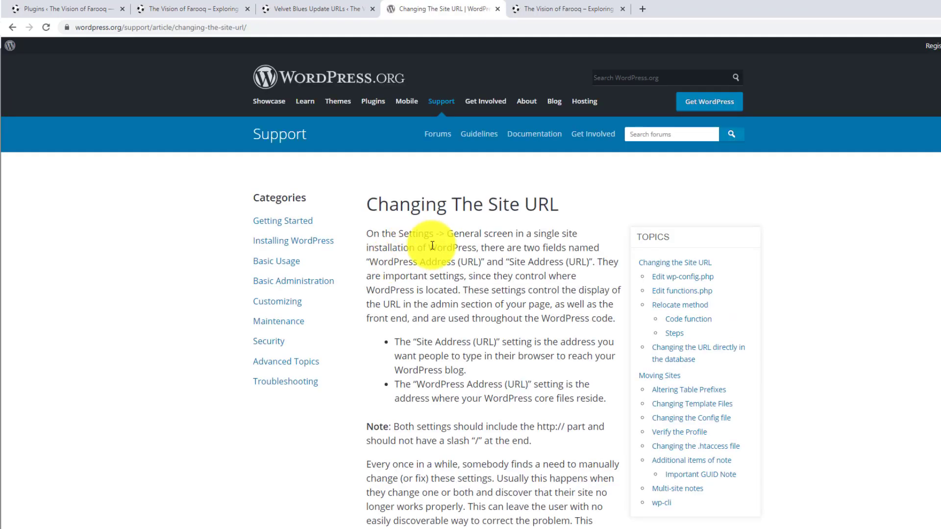
pyautogui.scroll(-6, 432, 246)
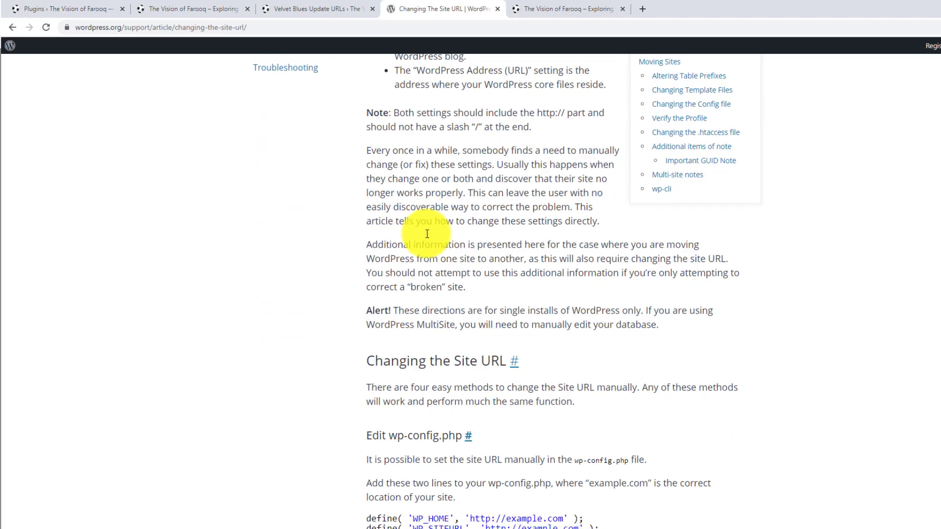
pyautogui.scroll(-6, 428, 233)
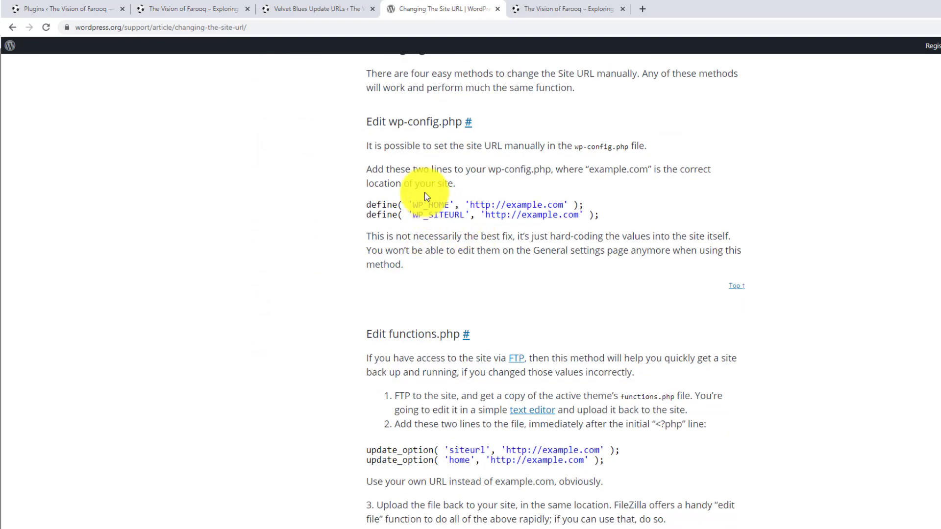
# Return to the spartansbackup.test admin area and view its General Settings.
pyautogui.click(291, 4)
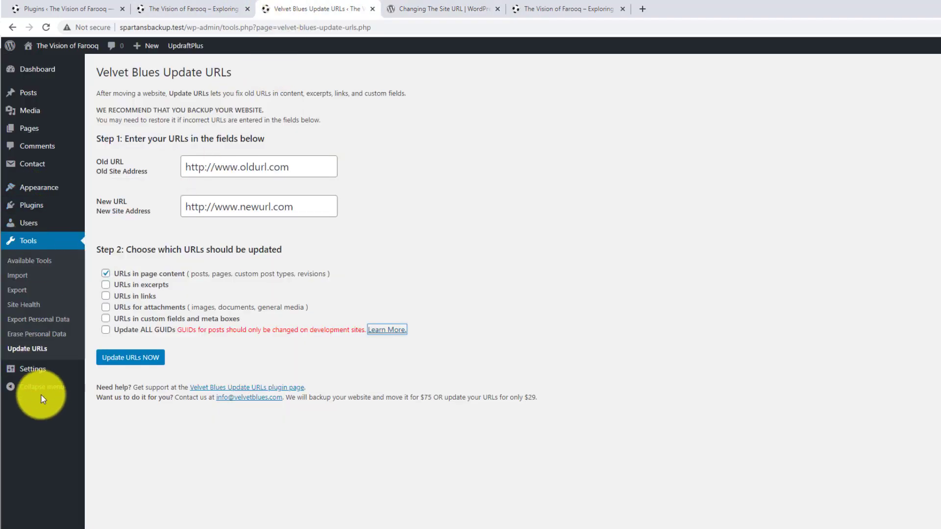
pyautogui.click(35, 373)
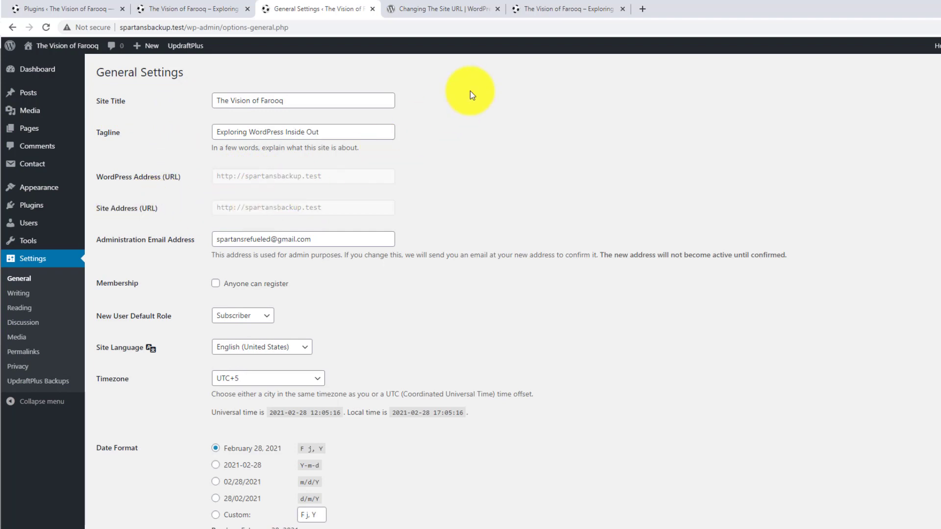
# Load localhost/phpmyadmin in a new browser tab and log in with the username root.
pyautogui.click(643, 9)
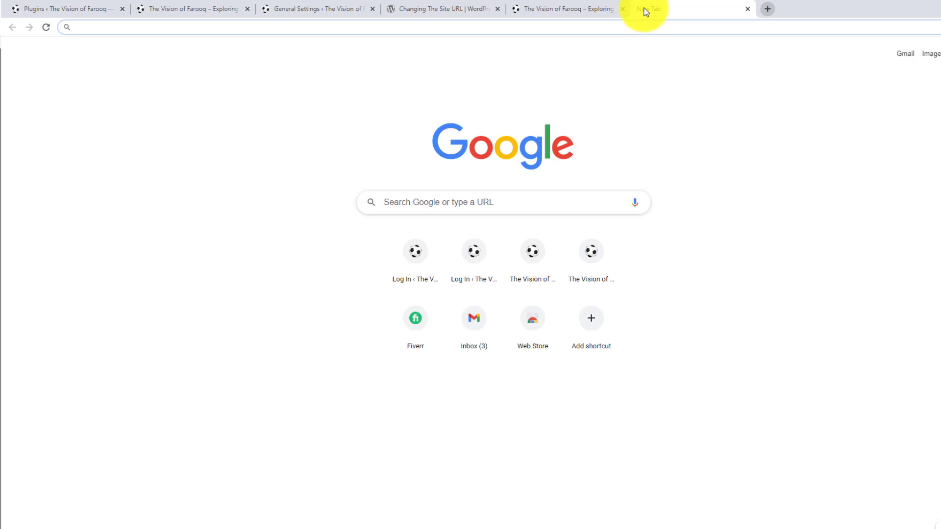
pyautogui.write('loca')
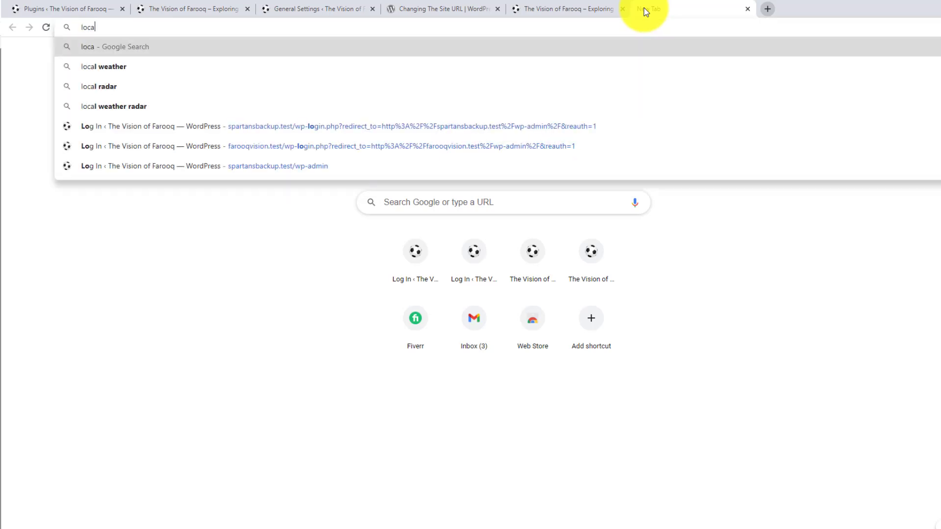
pyautogui.write('lhost/')
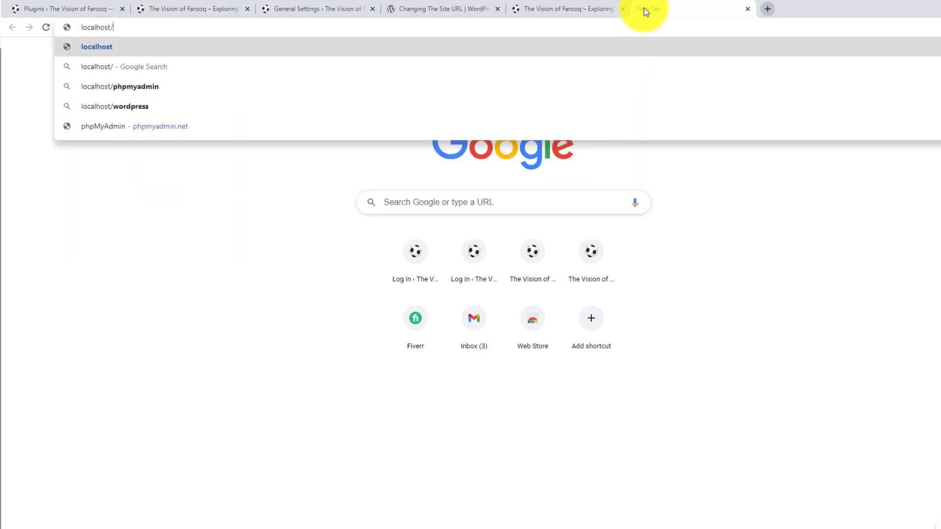
pyautogui.write('phpmyadmin')
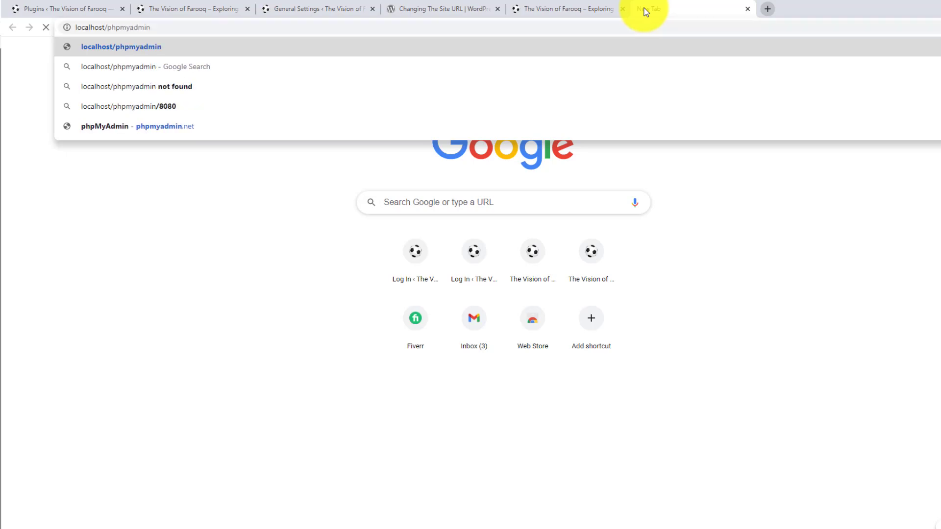
pyautogui.press('Return')
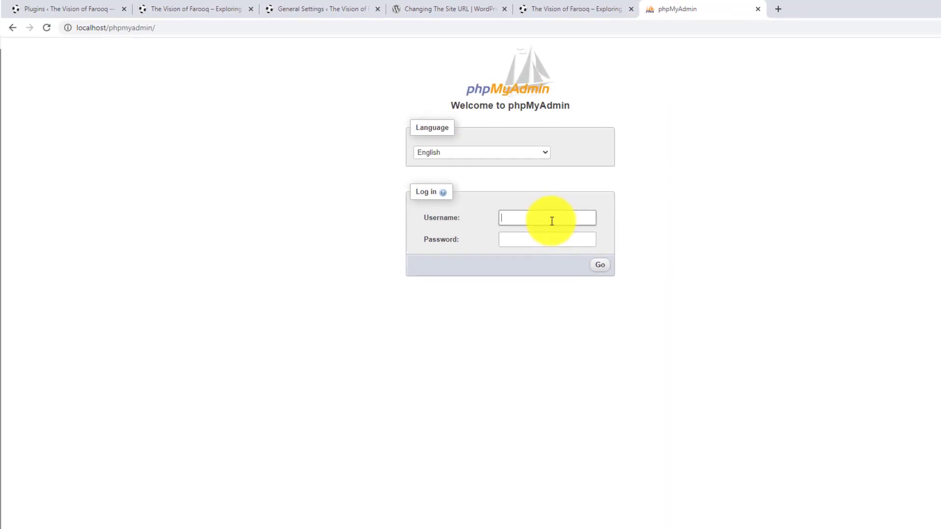
pyautogui.write('root')
pyautogui.press('Return')
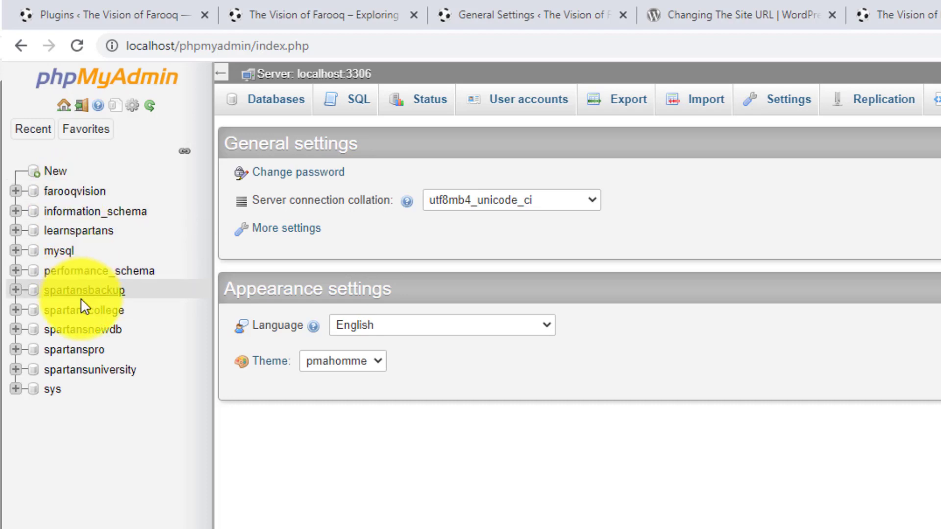
# Open the siteurl row of the wp_options table in the farooqvision database and examine its option_value.
pyautogui.click(74, 191)
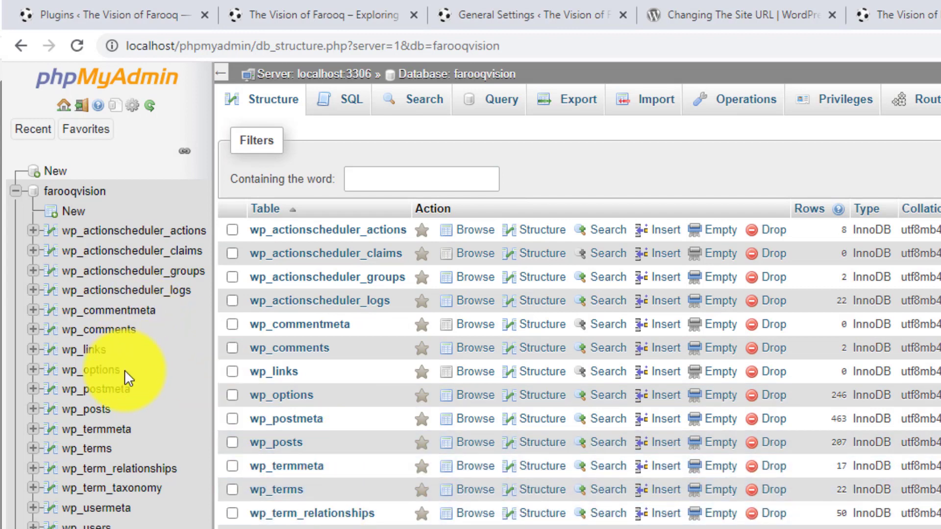
pyautogui.click(100, 373)
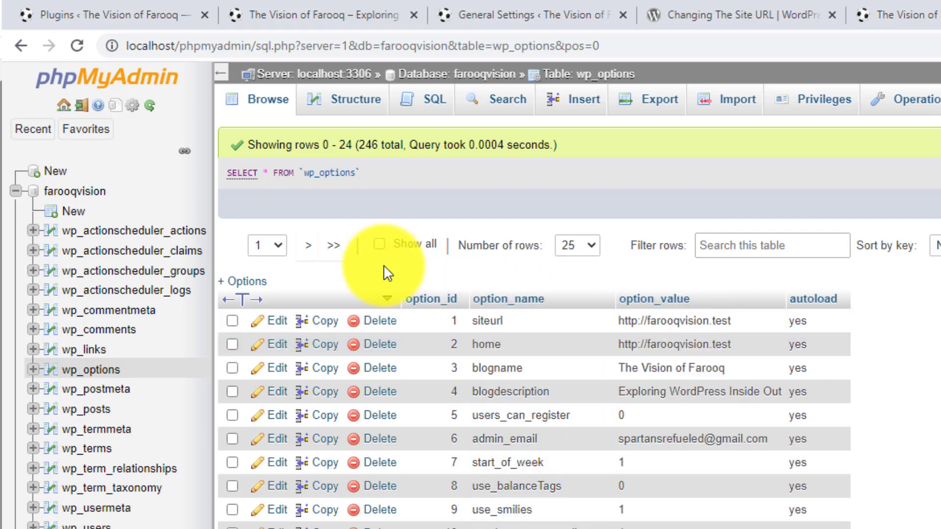
pyautogui.click(284, 326)
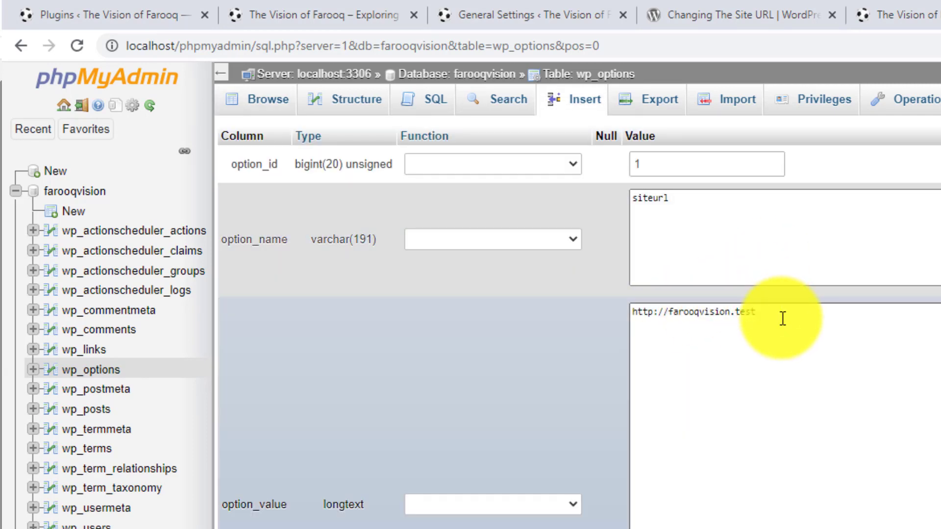
pyautogui.moveTo(782, 319); pyautogui.dragTo(563, 325)
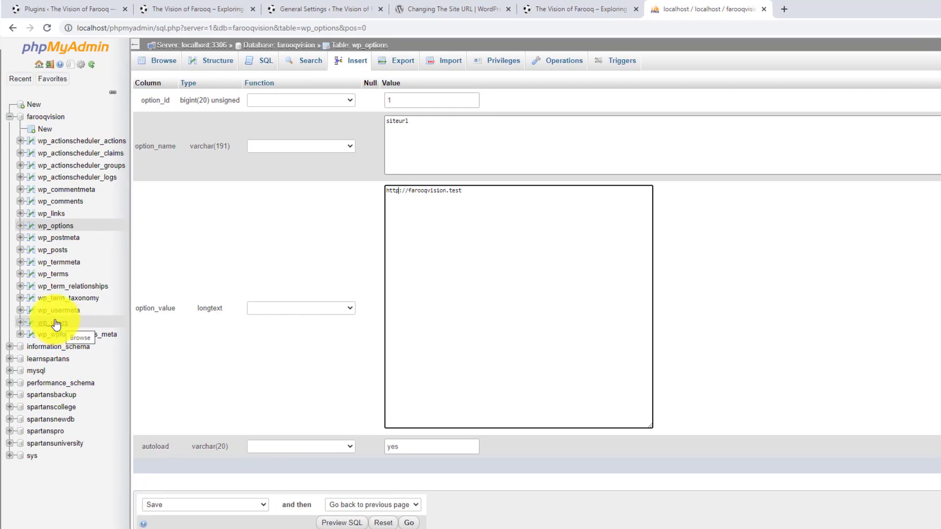
# Open the only user record in the farooqvision wp_users table for editing.
pyautogui.click(53, 324)
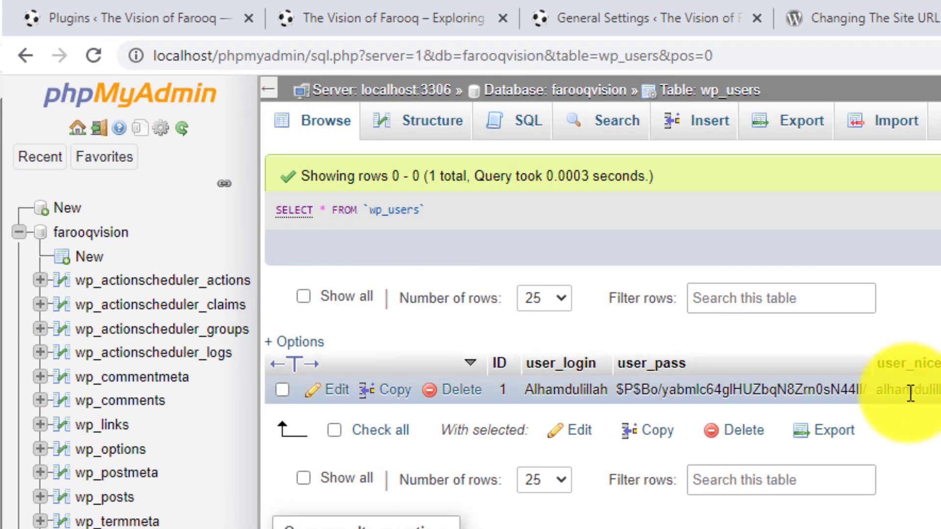
pyautogui.click(337, 393)
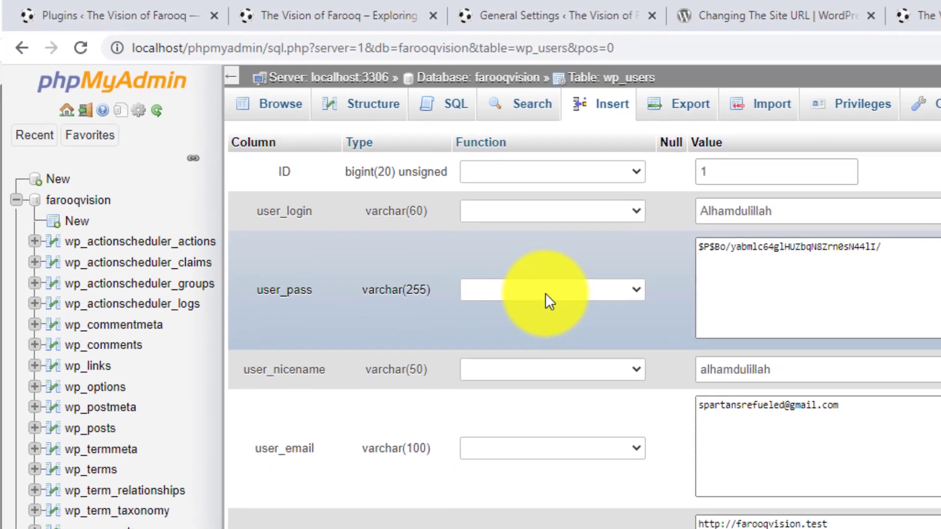
# Choose the MD5 function for the user_pass field and review the remaining fields of the user record.
pyautogui.click(580, 310)
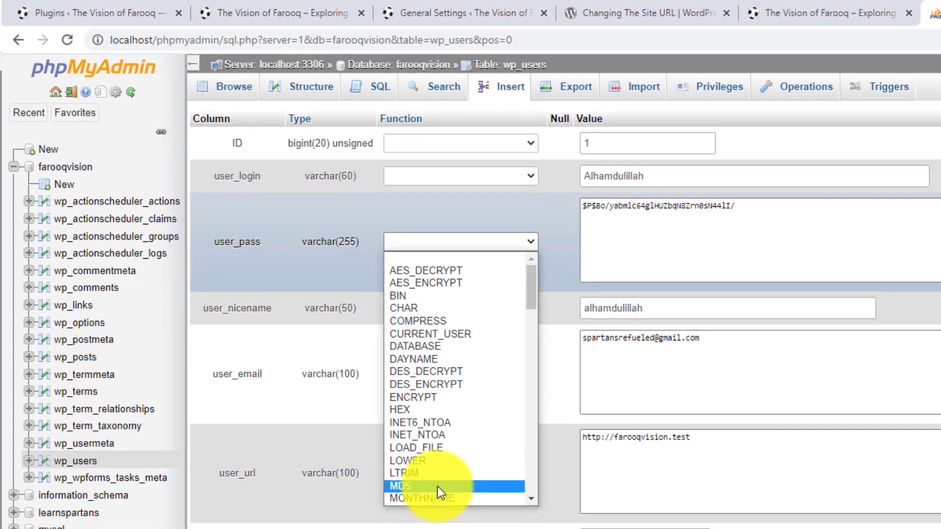
pyautogui.click(415, 474)
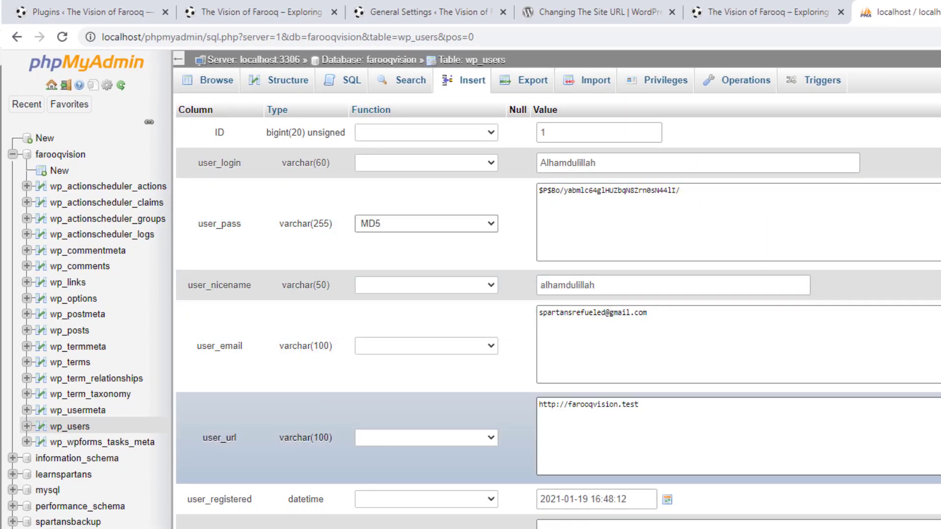
pyautogui.scroll(-3, 735, 431)
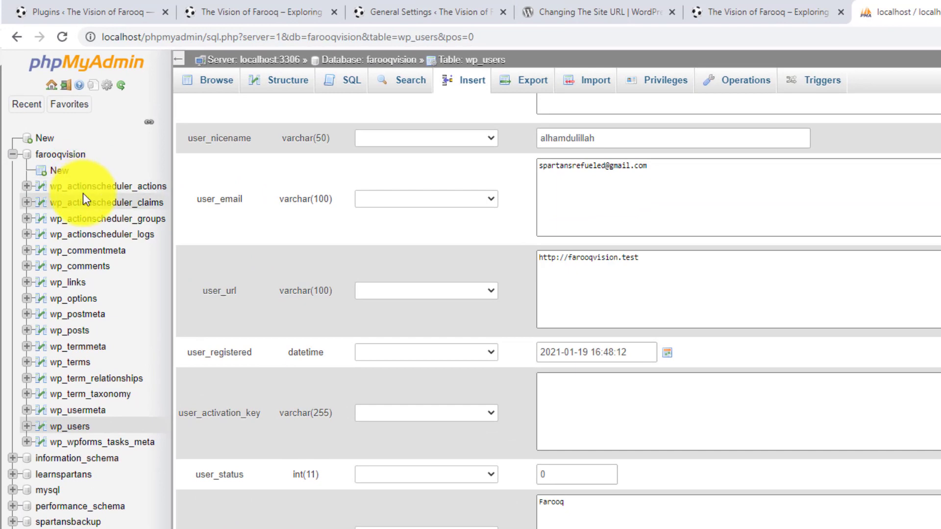
# Discard the unsaved user record edits and examine the rows of the farooqvision wp_usermeta table.
pyautogui.click(87, 412)
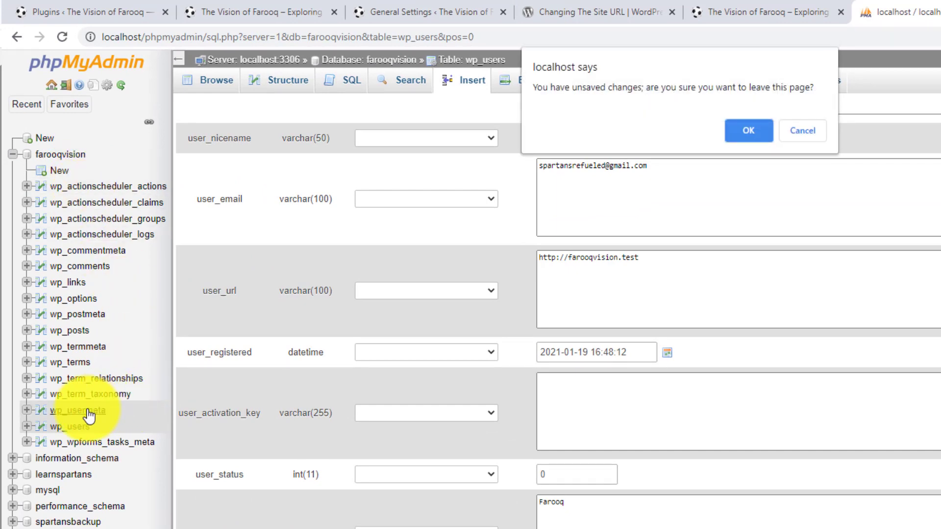
pyautogui.click(749, 131)
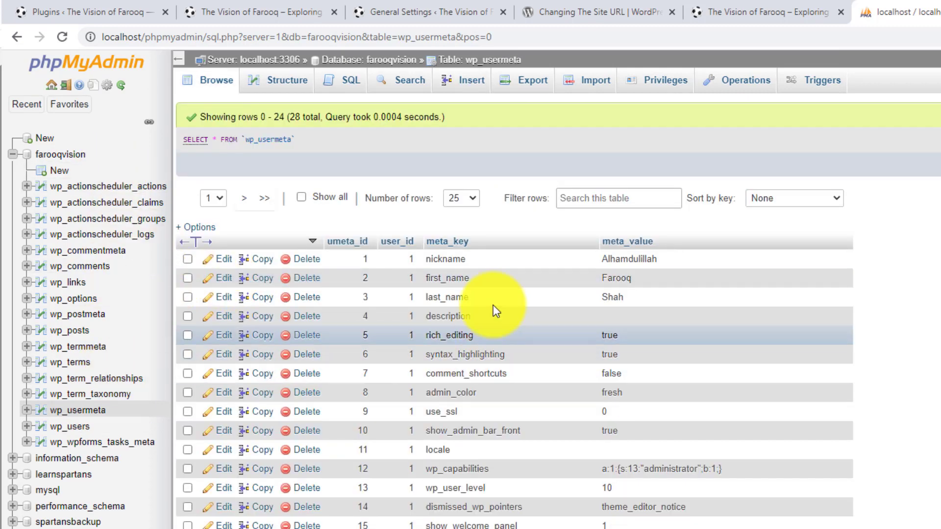
pyautogui.scroll(-3, 499, 277)
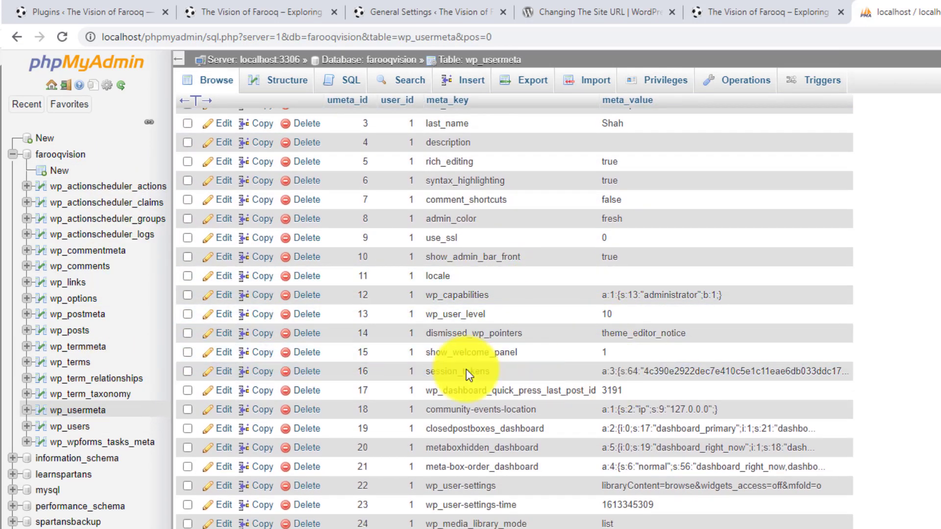
# Open the Post One row with ID 12 in the farooqvision wp_posts table and examine its post_content and post_title fields.
pyautogui.click(77, 338)
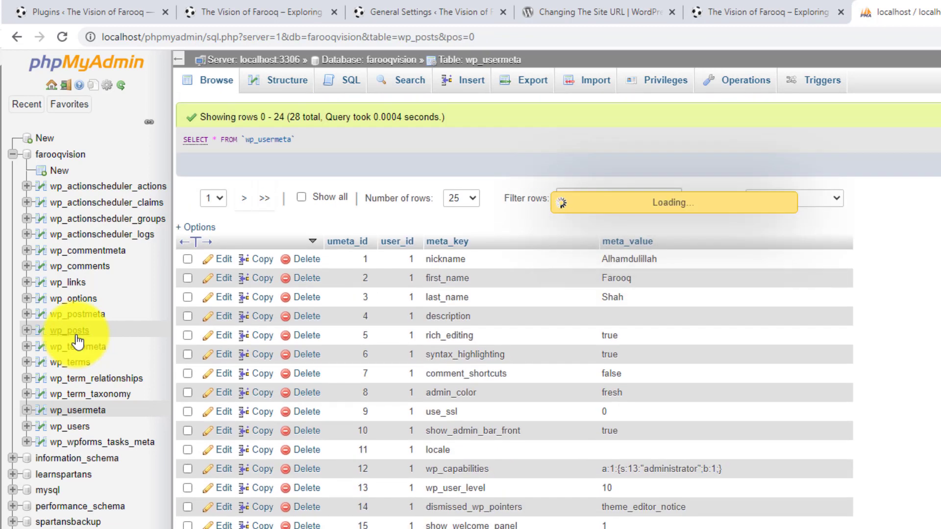
pyautogui.scroll(-3, 843, 269)
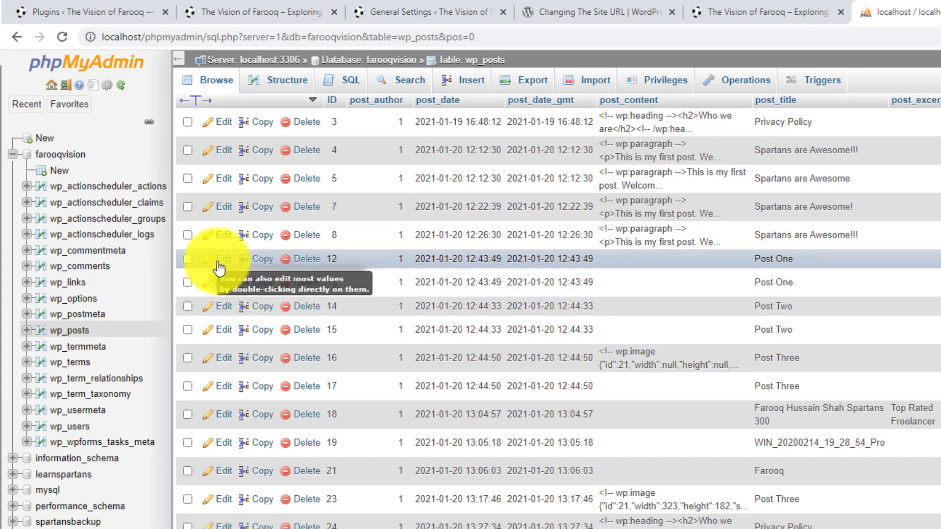
pyautogui.click(222, 260)
pyautogui.click(655, 307)
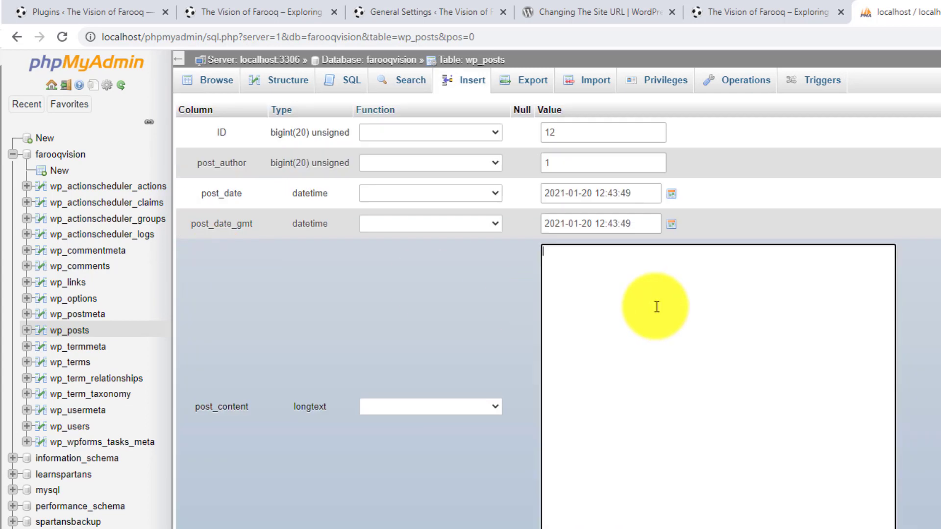
pyautogui.scroll(-5, 655, 307)
pyautogui.click(589, 326)
pyautogui.scroll(-1, 589, 320)
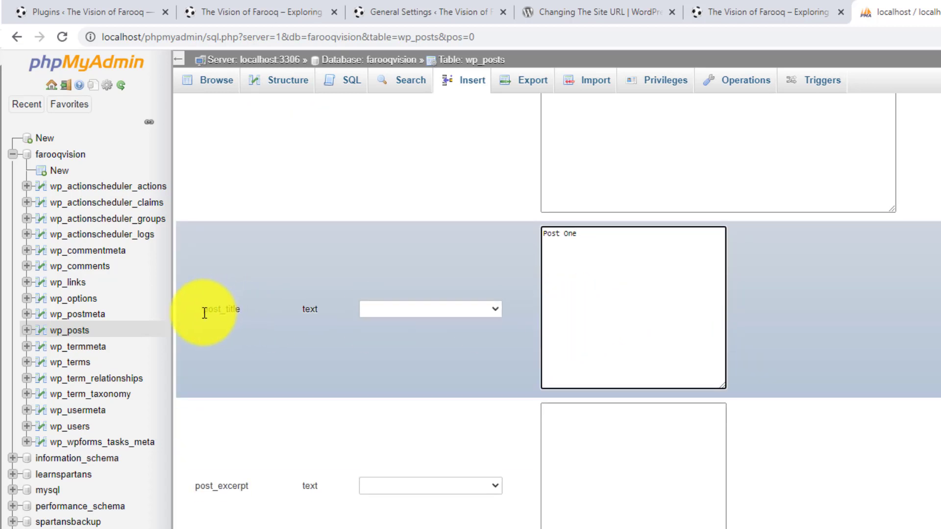
pyautogui.moveTo(204, 313); pyautogui.dragTo(252, 313)
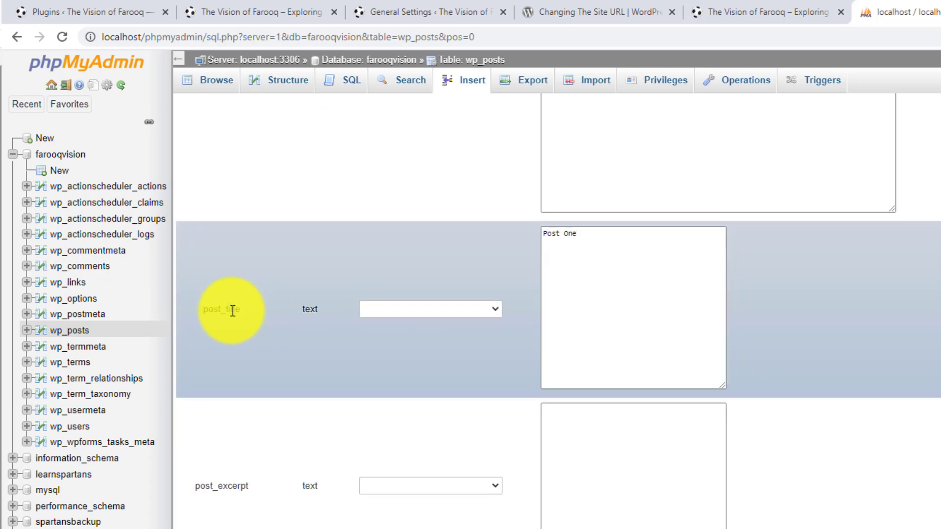
pyautogui.scroll(6, 232, 311)
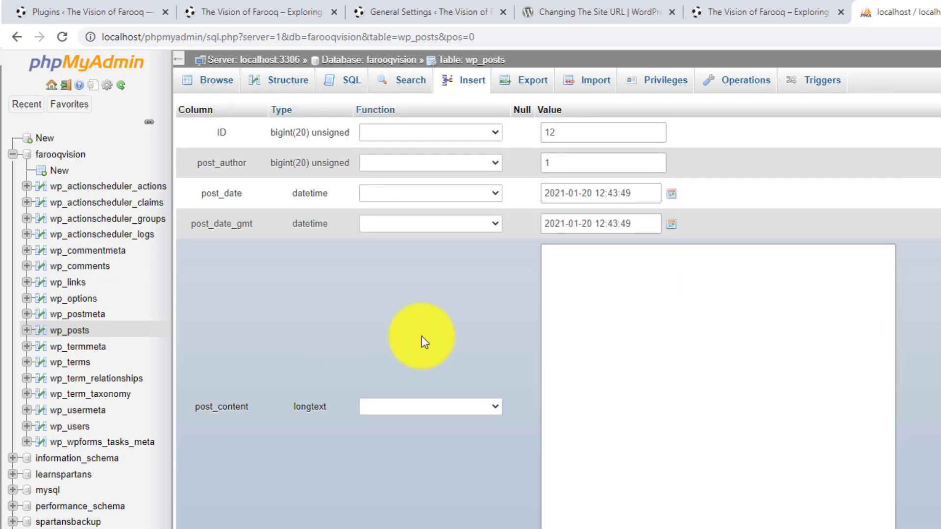
# Leave the post record, collapse the farooqvision database and display the wp_options table of the spartansbackup database.
pyautogui.click(12, 39)
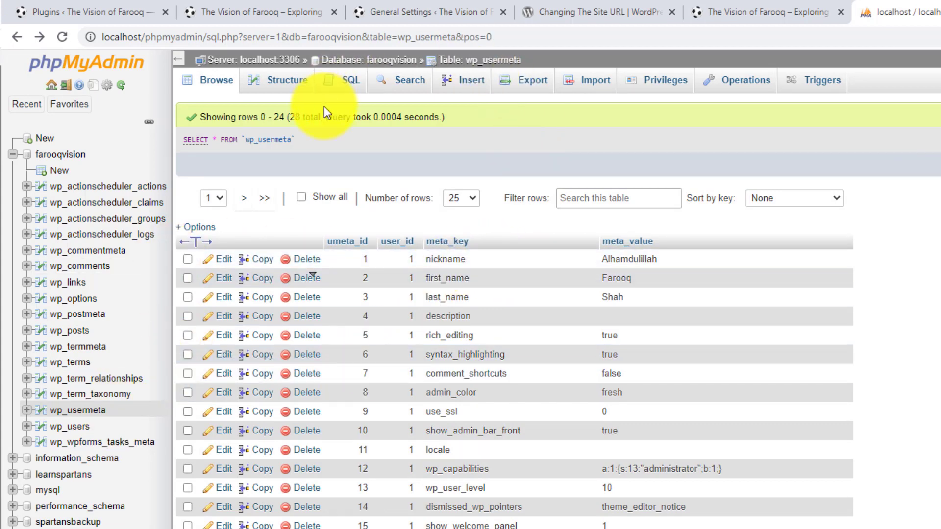
pyautogui.click(14, 156)
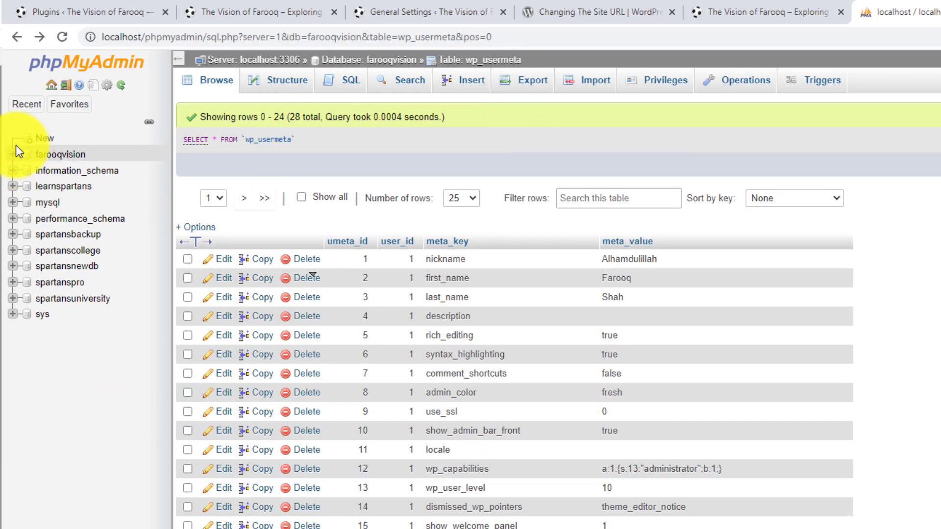
pyautogui.click(62, 237)
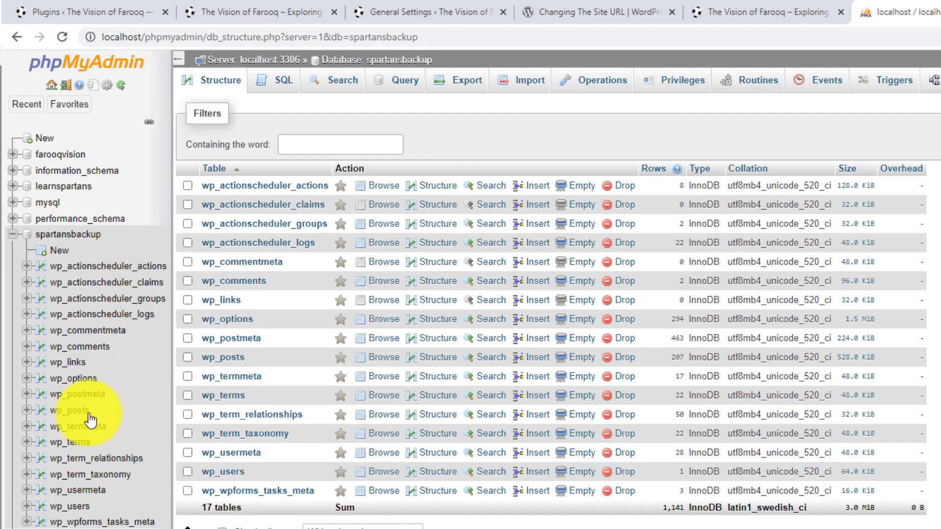
pyautogui.click(84, 385)
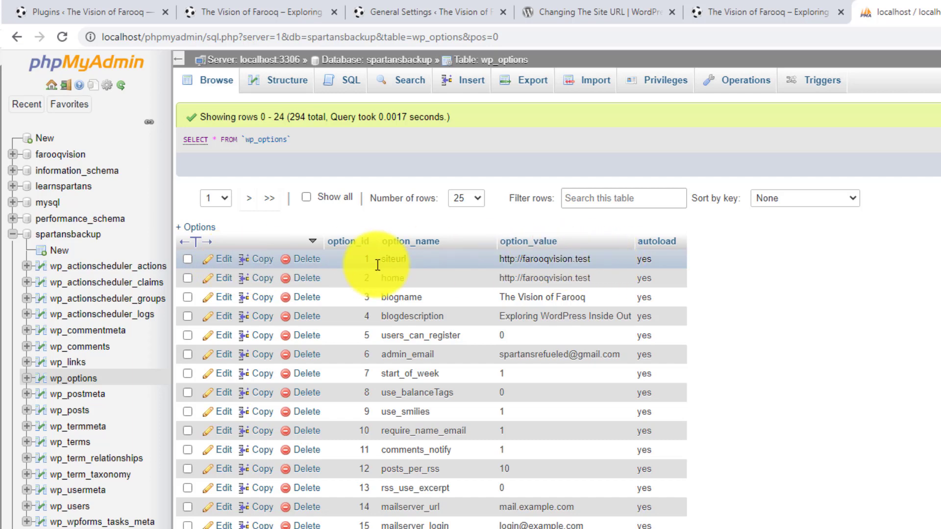
# Compare the WordPress and site addresses in the General Settings of farooqvision.test and spartansbackup.test.
pyautogui.click(616, 9)
pyautogui.click(442, 5)
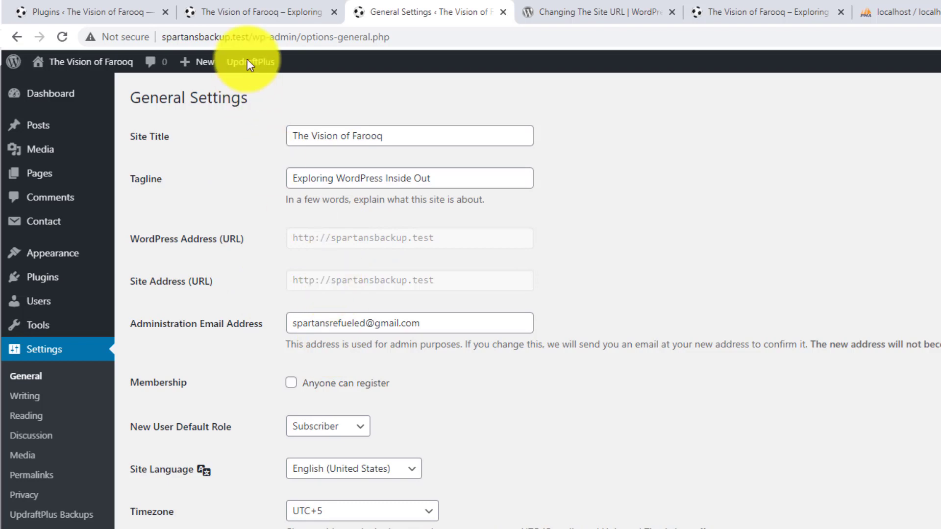
pyautogui.click(120, 11)
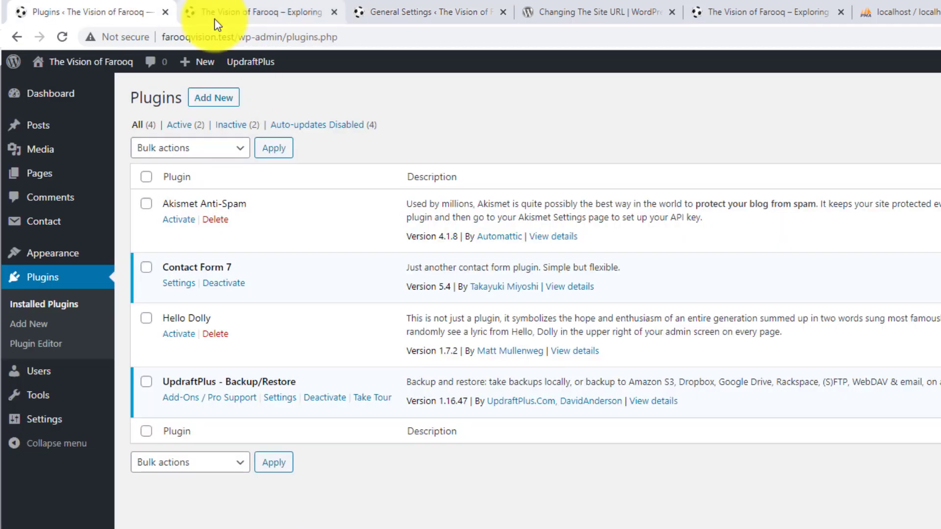
pyautogui.moveTo(44, 420)
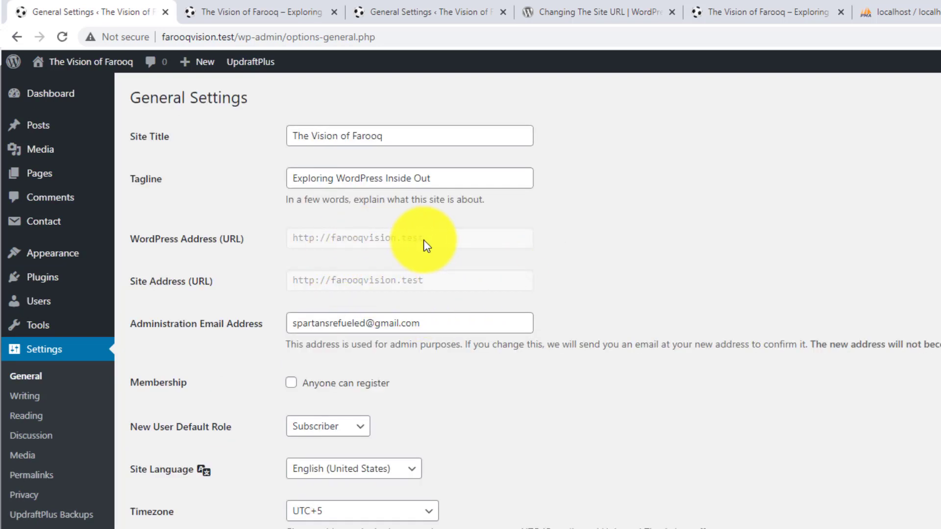
pyautogui.click(465, 5)
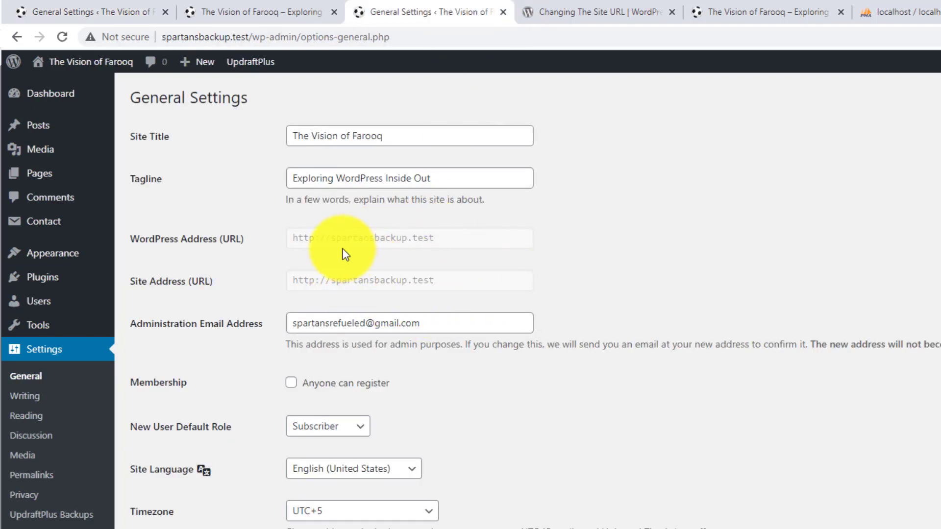
# Return to phpMyAdmin and display the wp_options table of the farooqvision database to check its siteurl and home rows.
pyautogui.click(910, 11)
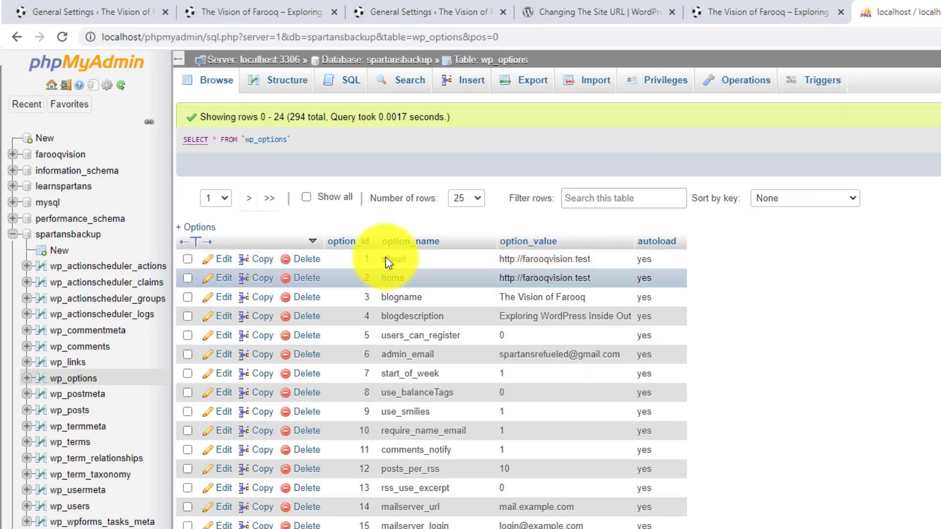
pyautogui.click(14, 155)
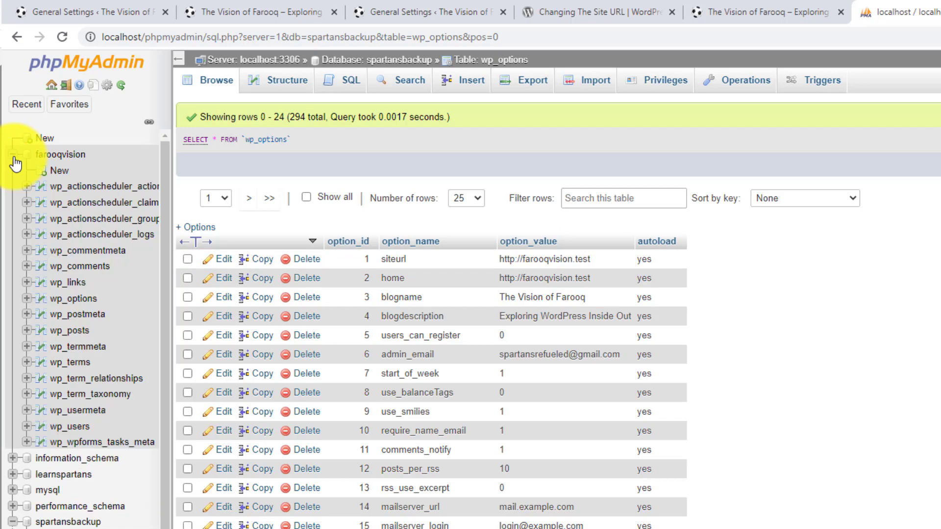
pyautogui.click(82, 300)
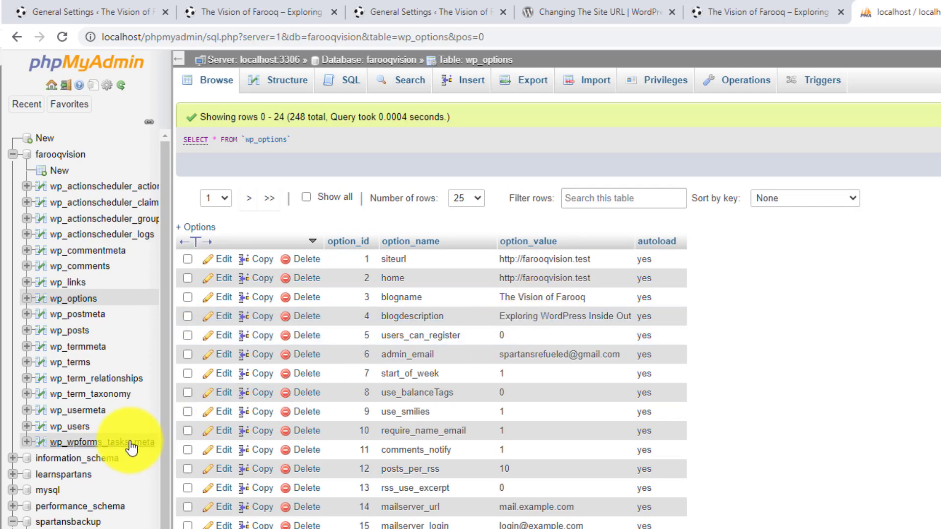
pyautogui.scroll(-3, 129, 451)
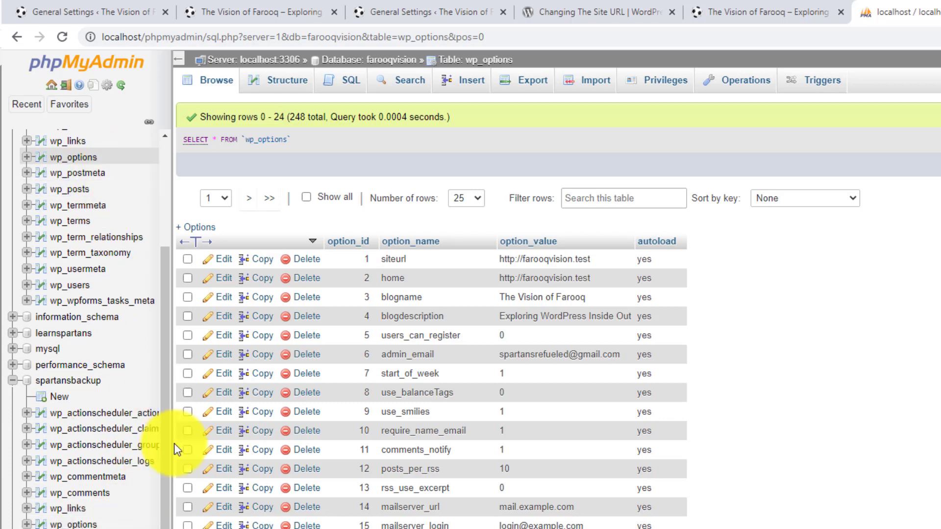
pyautogui.click(88, 524)
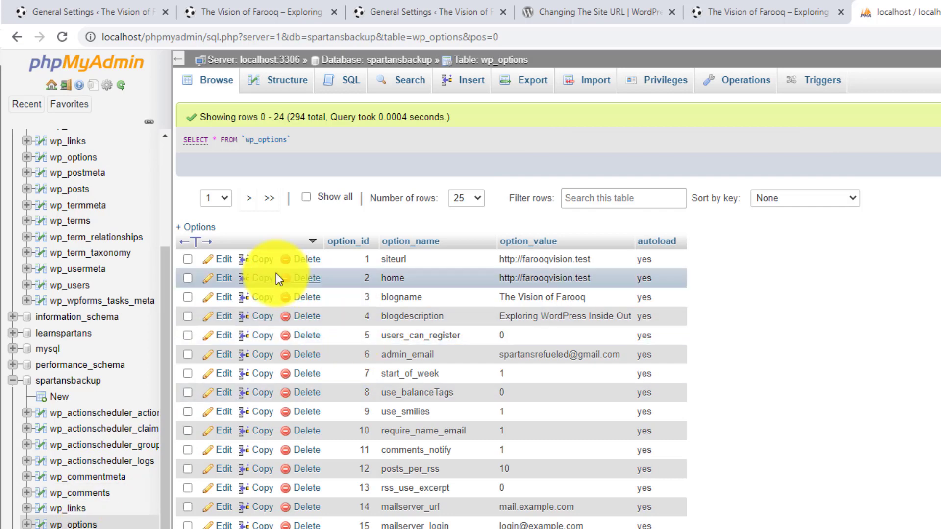
pyautogui.click(228, 262)
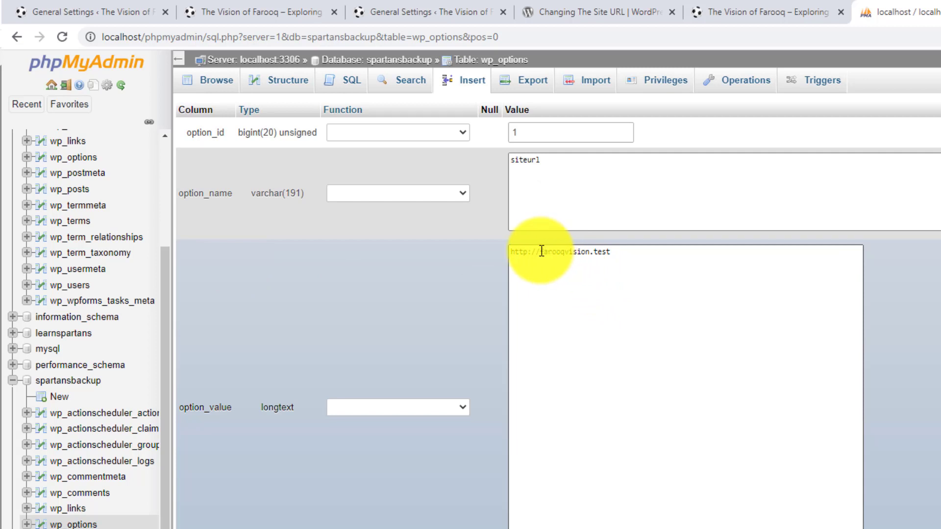
pyautogui.moveTo(541, 251); pyautogui.dragTo(586, 252)
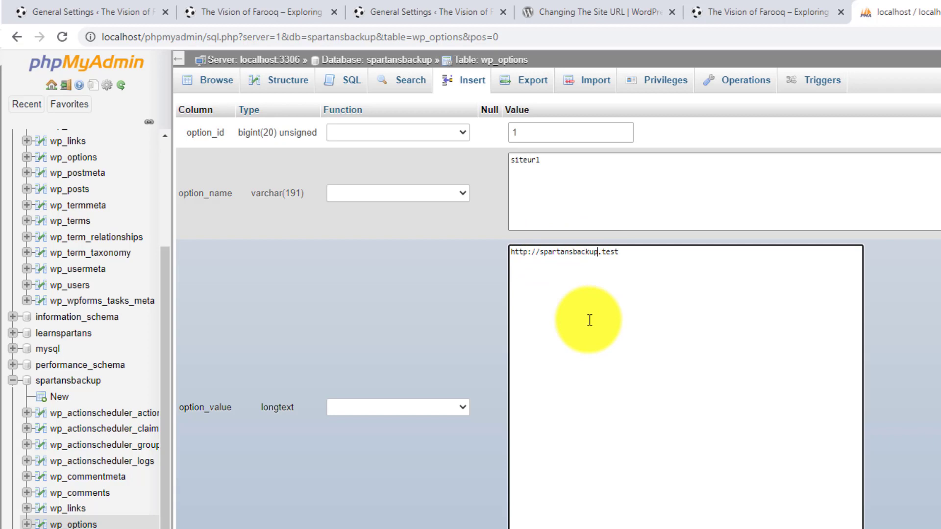
pyautogui.click(757, 11)
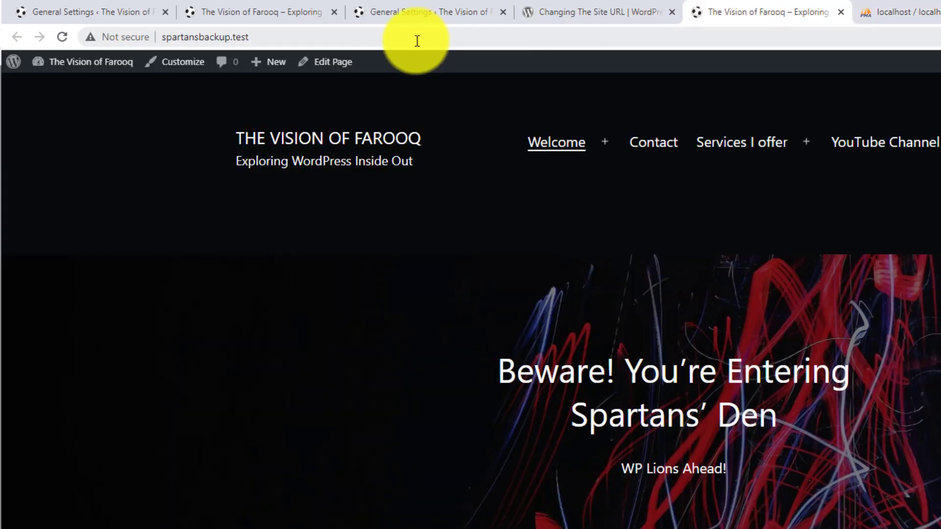
pyautogui.click(417, 40)
pyautogui.hotkey('ctrl', 'c')
pyautogui.click(922, 13)
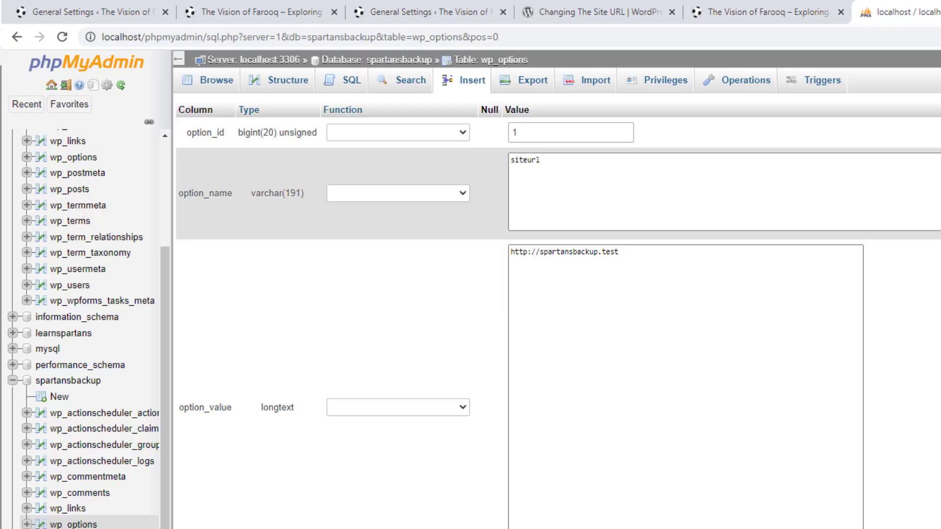
pyautogui.hotkey('ctrl', 'a')
pyautogui.hotkey('ctrl', 'v')
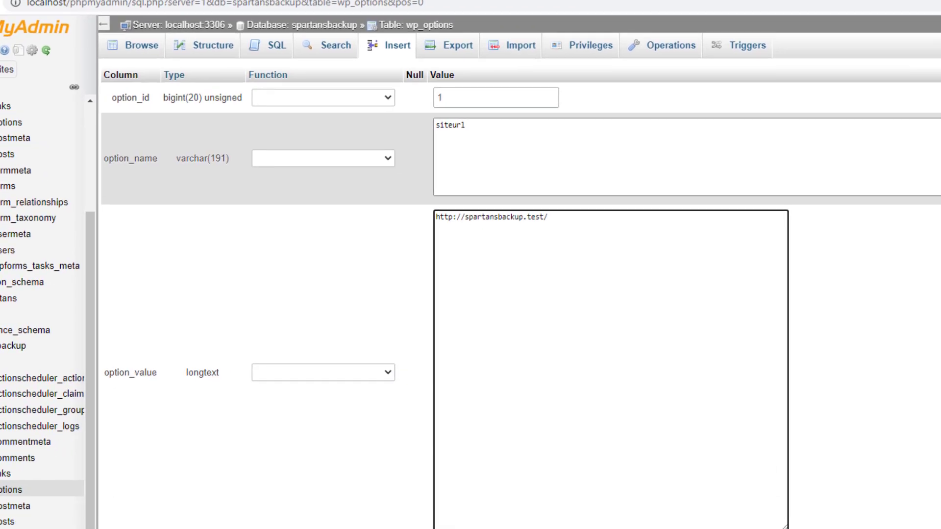
pyautogui.click(901, 420)
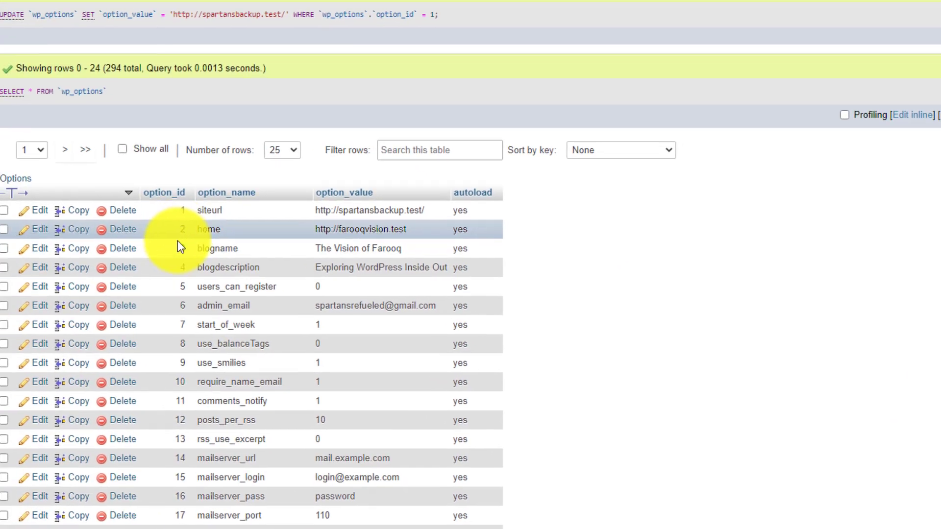
pyautogui.click(41, 234)
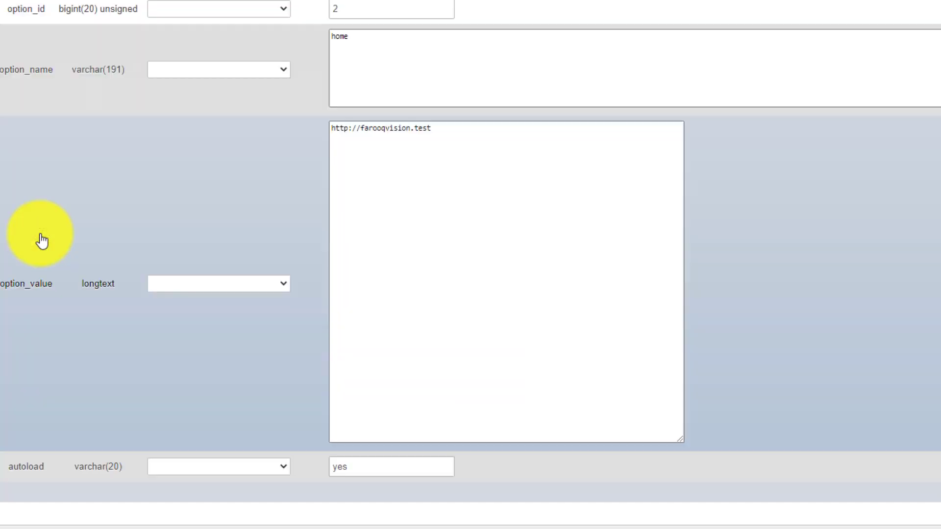
pyautogui.moveTo(471, 149); pyautogui.dragTo(311, 137)
pyautogui.hotkey('ctrl', 'v')
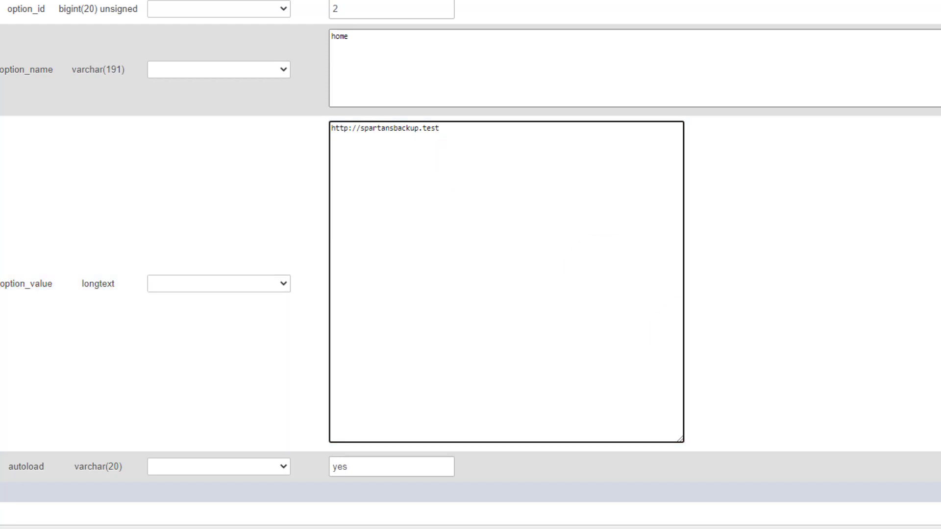
pyautogui.click(940, 492)
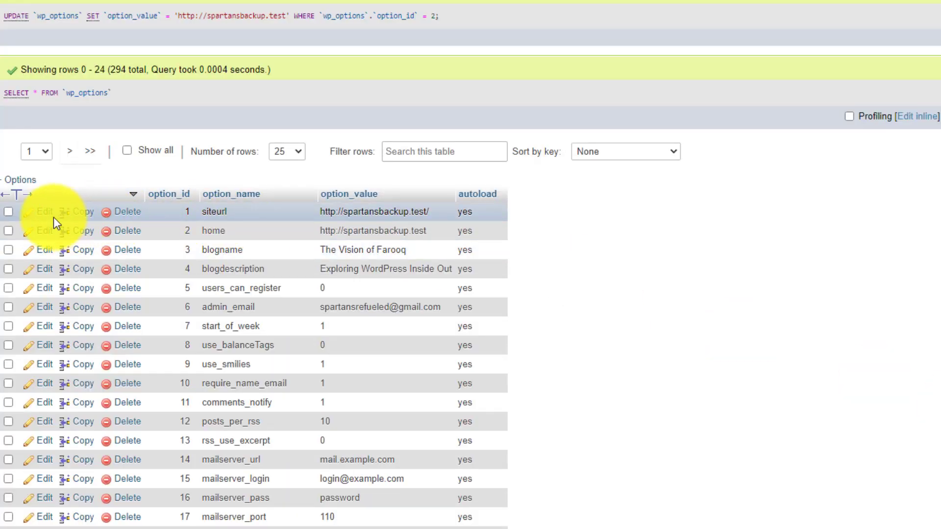
pyautogui.click(44, 211)
pyautogui.click(484, 139)
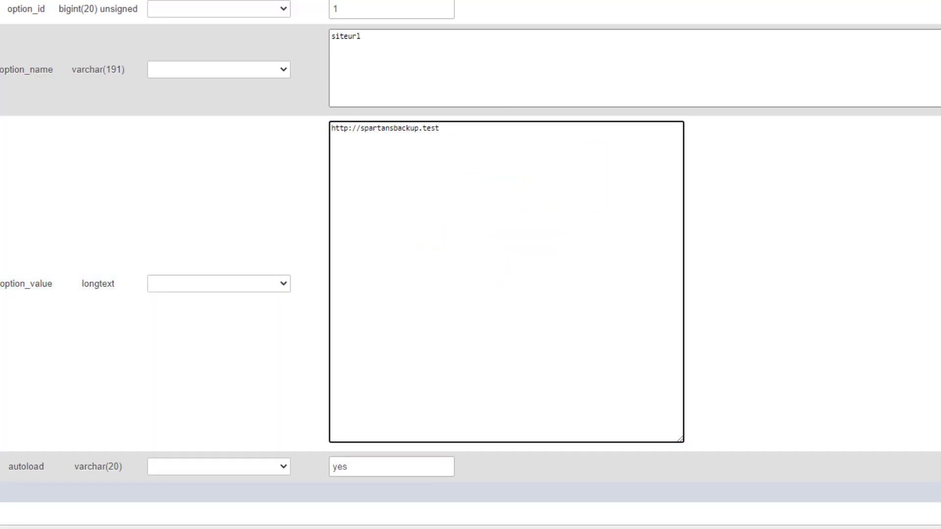
pyautogui.click(940, 492)
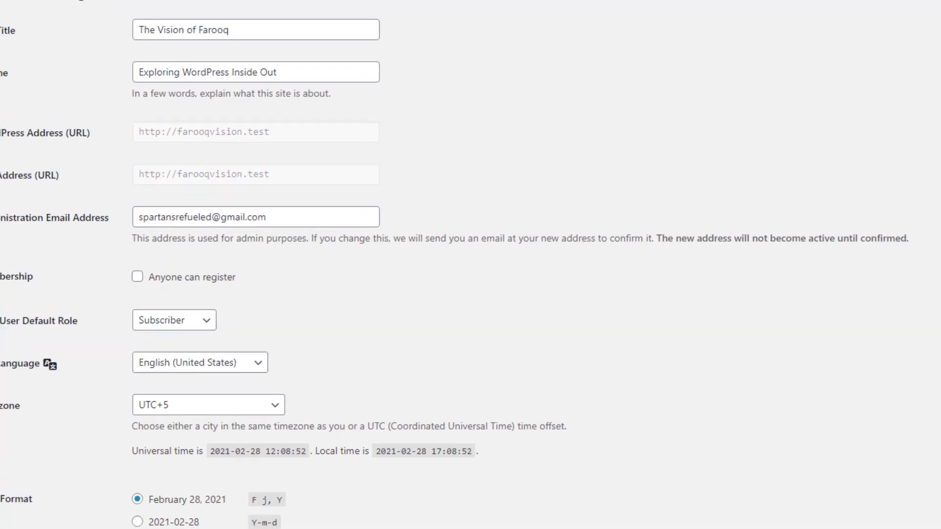
# On the farooqvision.test dashboard, open the page for adding plugins, search for "backup" and browse the results.
pyautogui.moveTo(24, 274)
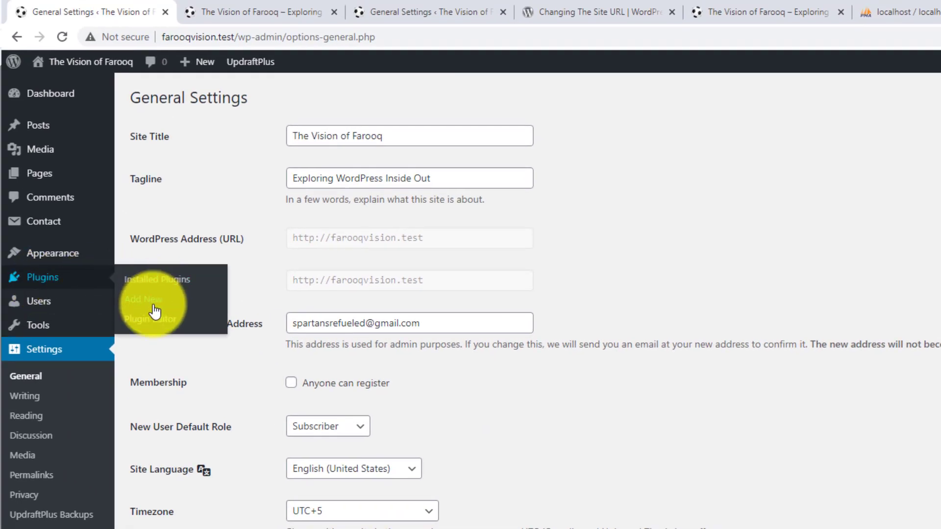
pyautogui.click(149, 307)
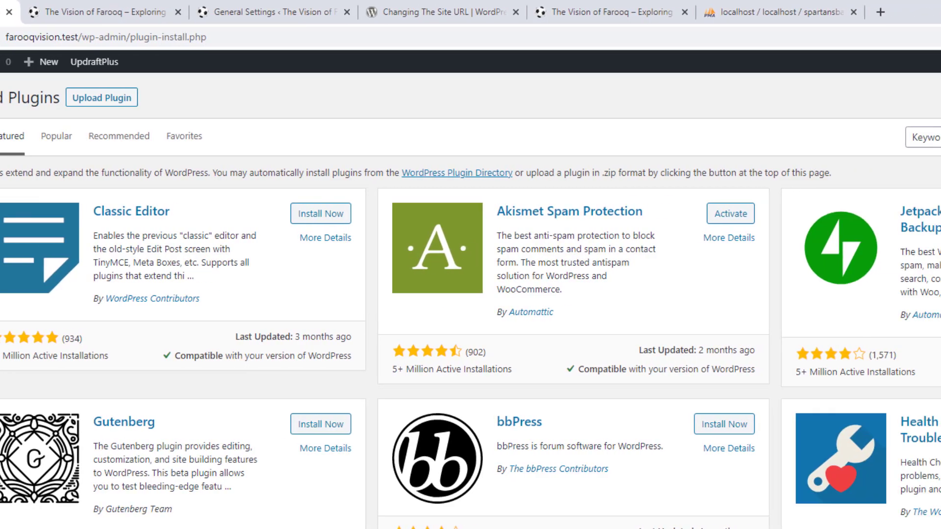
pyautogui.click(749, 137)
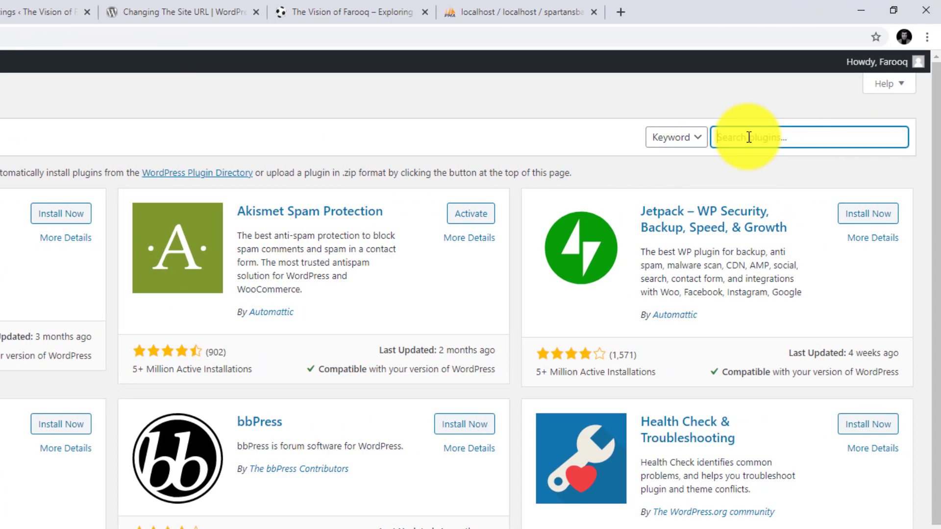
pyautogui.write('backup')
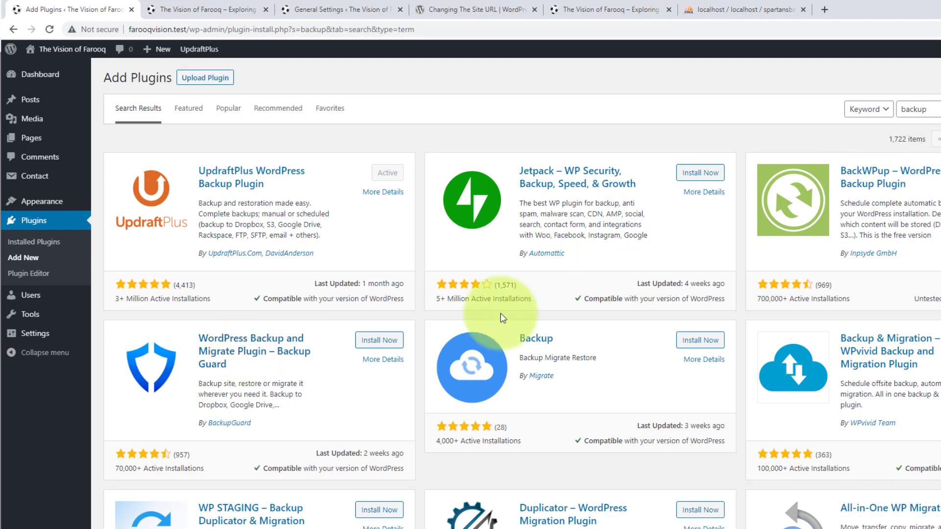
pyautogui.scroll(-3, 536, 314)
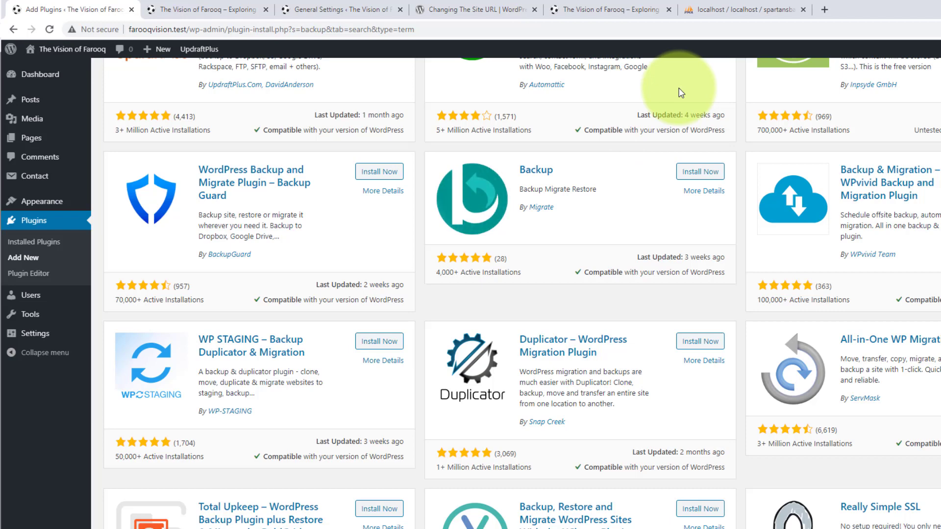
pyautogui.scroll(1, 473, 127)
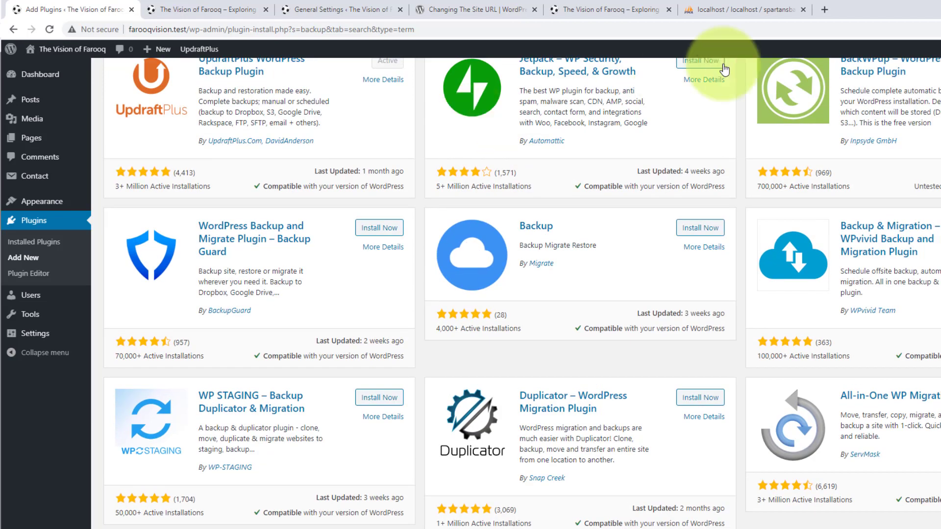
# Switch to phpMyAdmin, view the SQL query page of the spartansbackup wp_options table and return to the plugin search results.
pyautogui.click(750, 9)
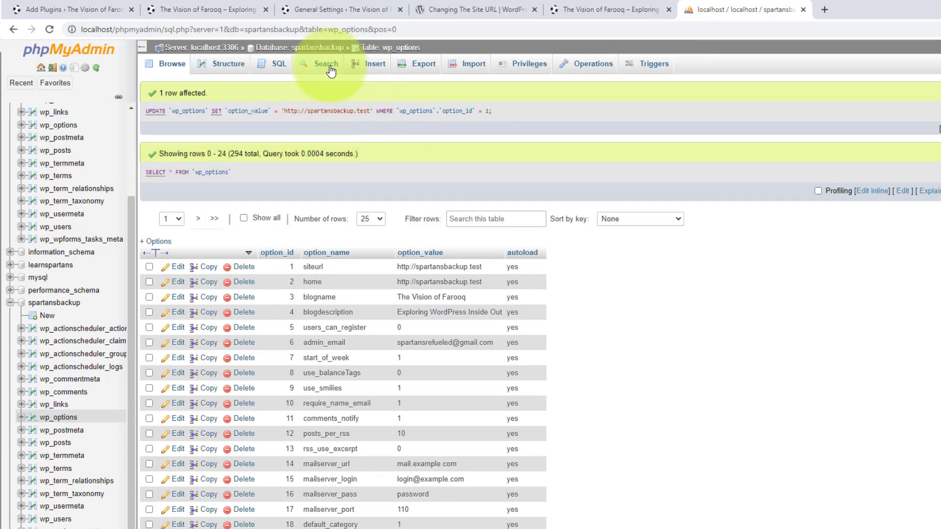
pyautogui.click(278, 65)
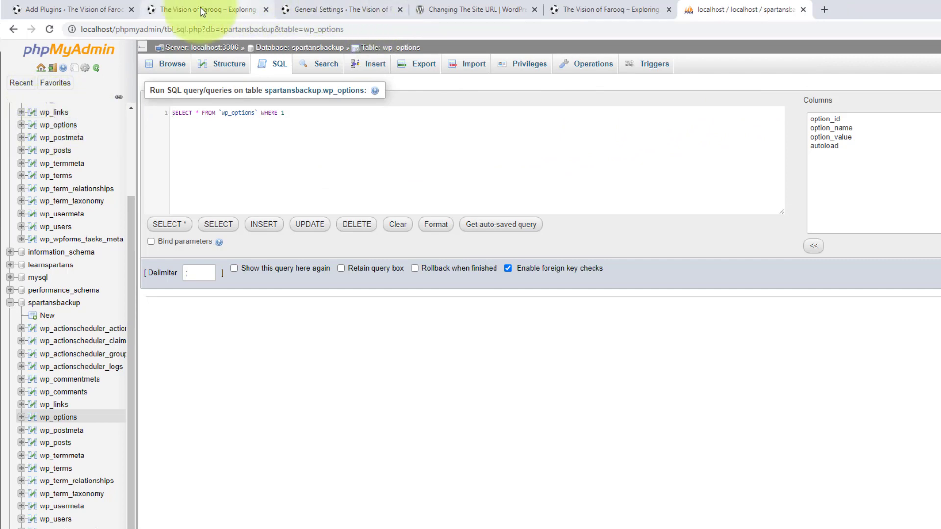
pyautogui.click(106, 5)
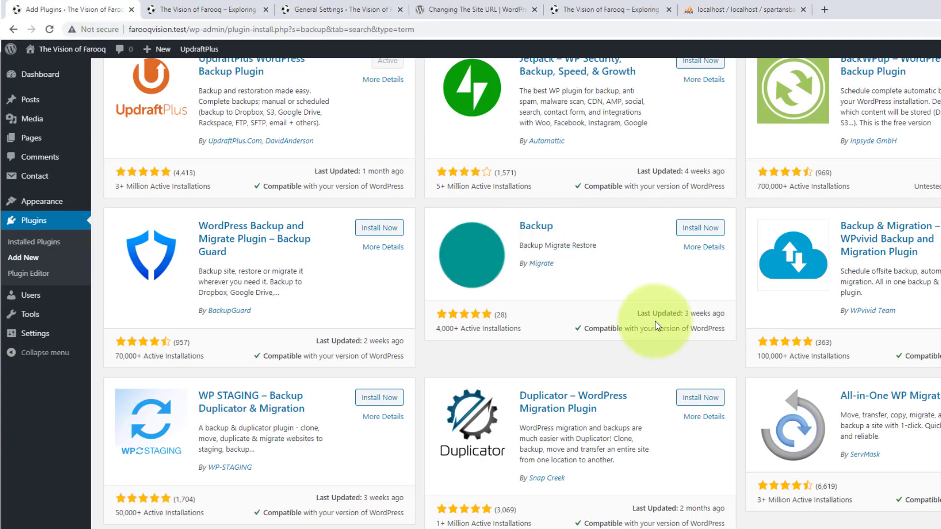
# Install and activate the All-in-One WP Migration plugin on farooqvision.test, and deactivate UpdraftPlus.
pyautogui.scroll(-3, 725, 306)
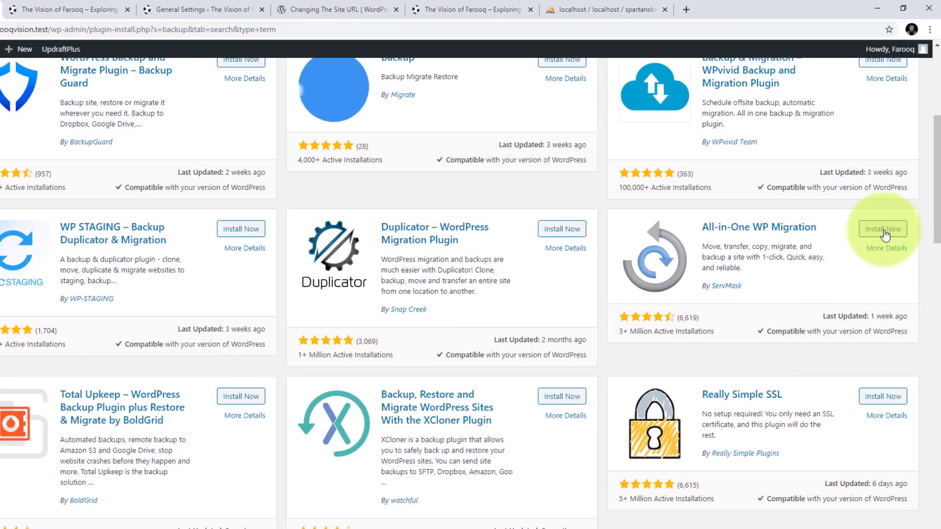
pyautogui.click(883, 235)
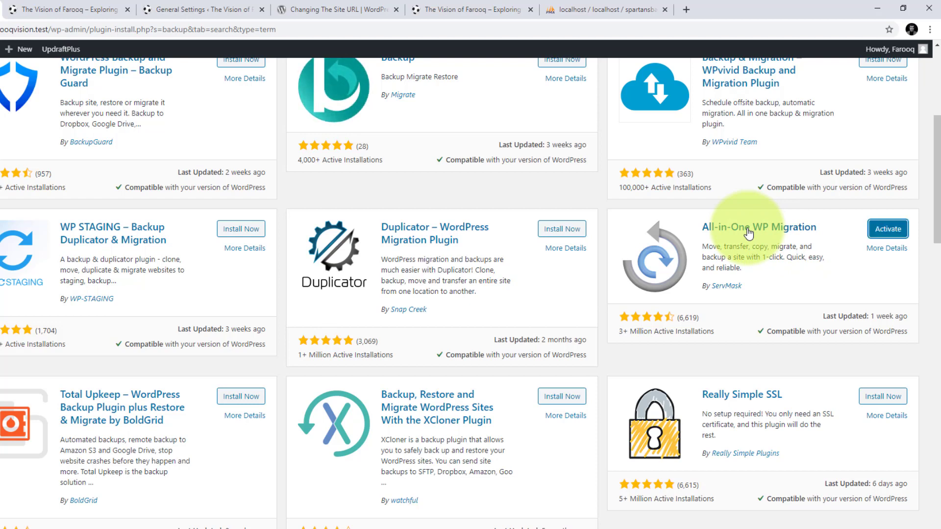
pyautogui.click(887, 238)
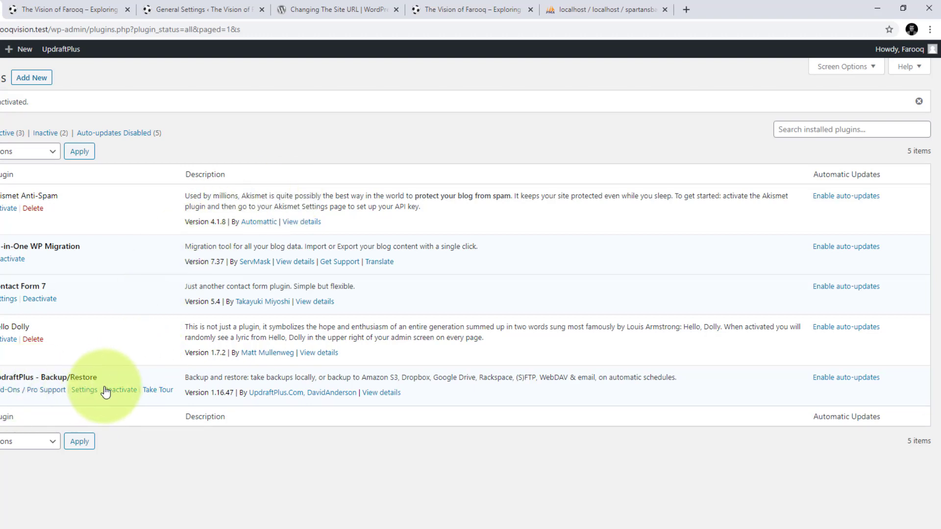
pyautogui.click(129, 391)
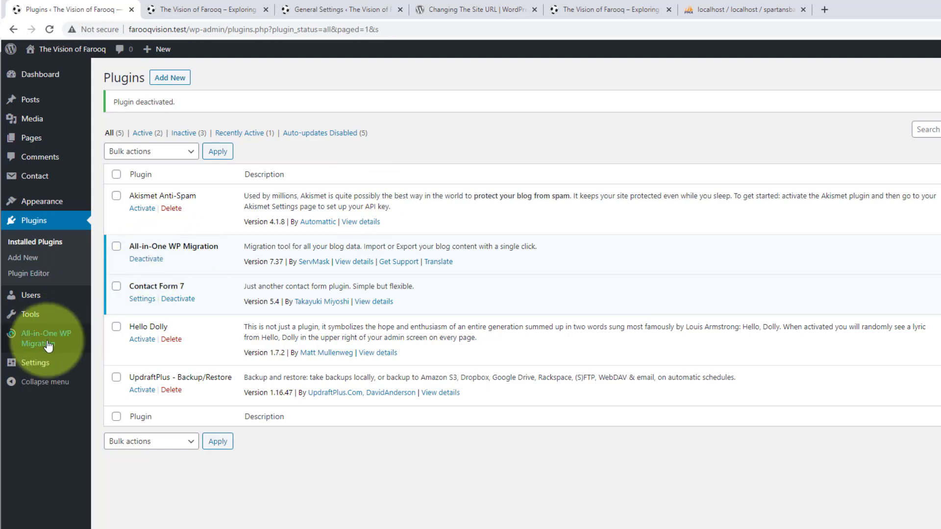
# Open the export page of the All-in-One WP Migration plugin.
pyautogui.moveTo(32, 346)
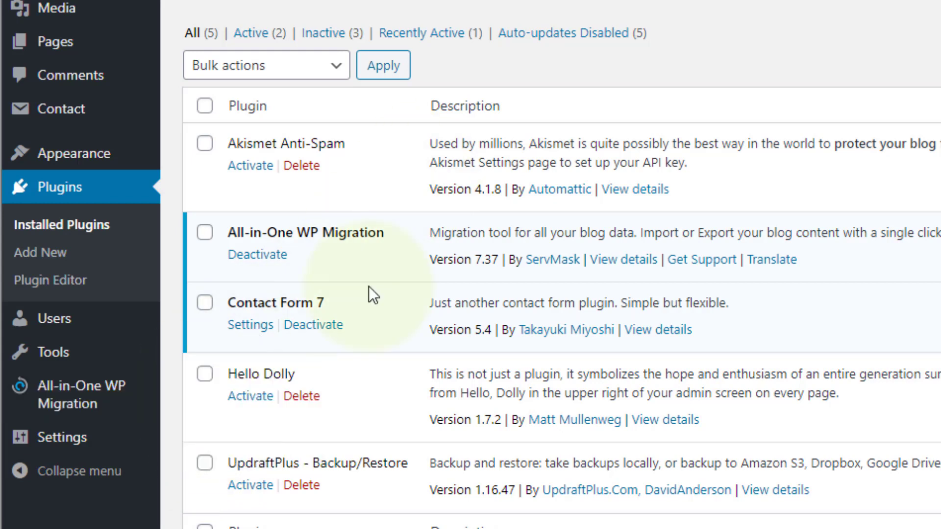
pyautogui.moveTo(80, 354)
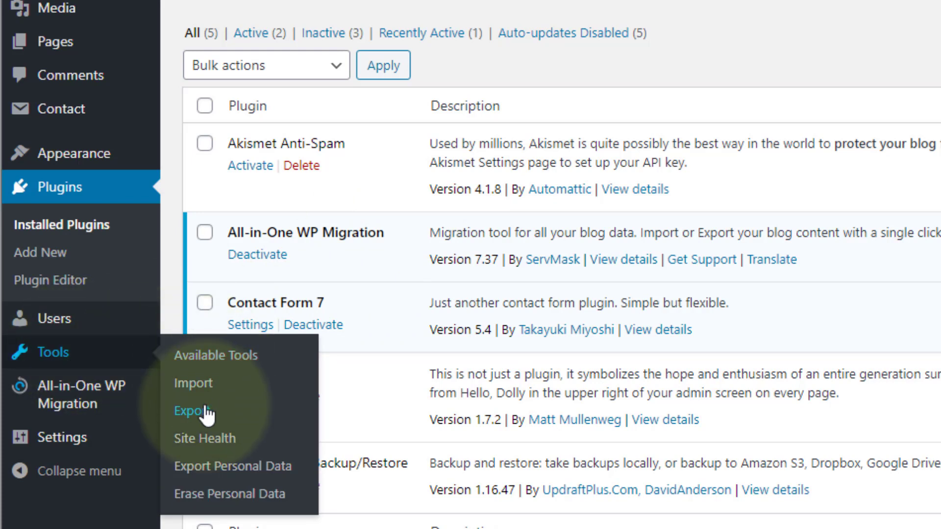
pyautogui.moveTo(126, 399)
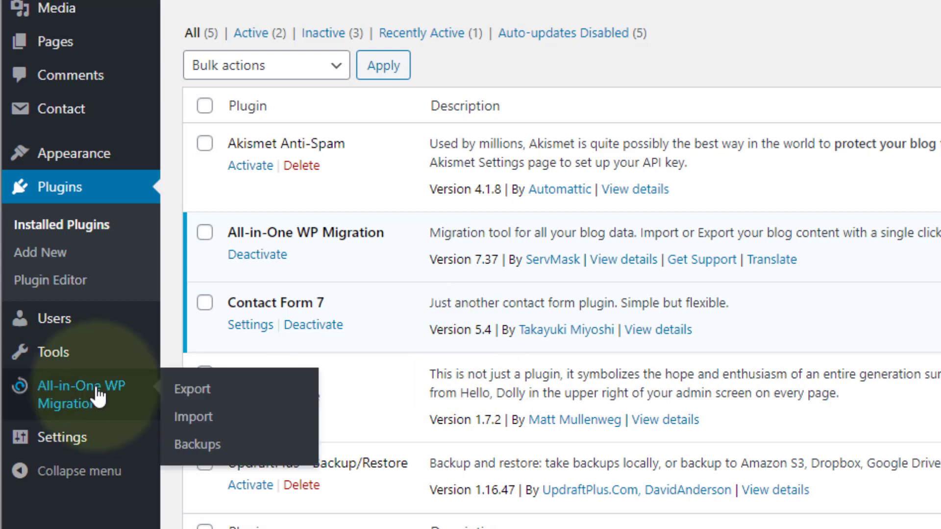
pyautogui.click(210, 391)
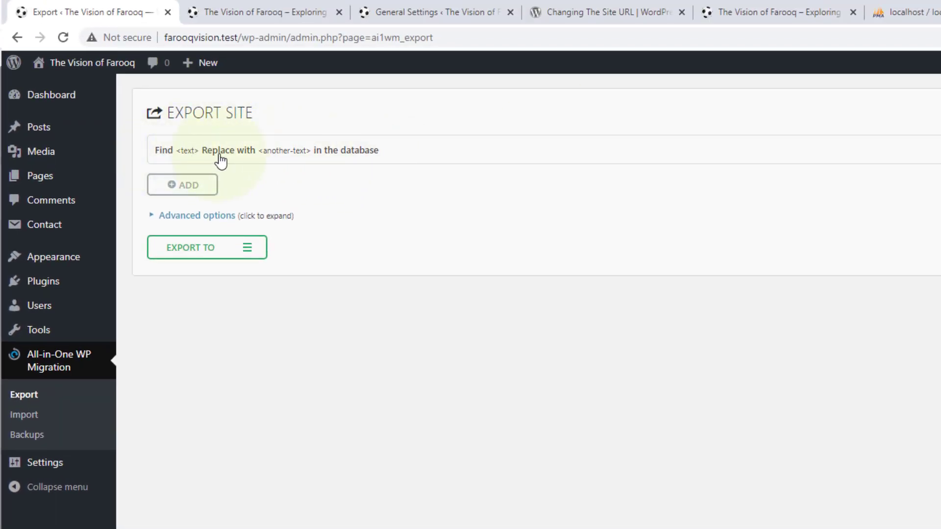
# Expand the find-and-replace rule on the export page and add a second one, leaving the find and replace fields empty.
pyautogui.click(364, 152)
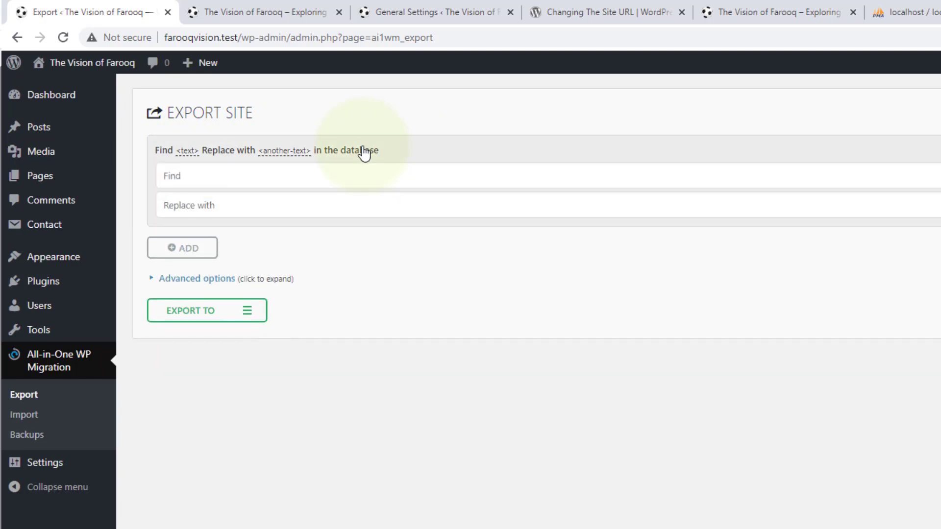
pyautogui.click(208, 175)
pyautogui.click(217, 206)
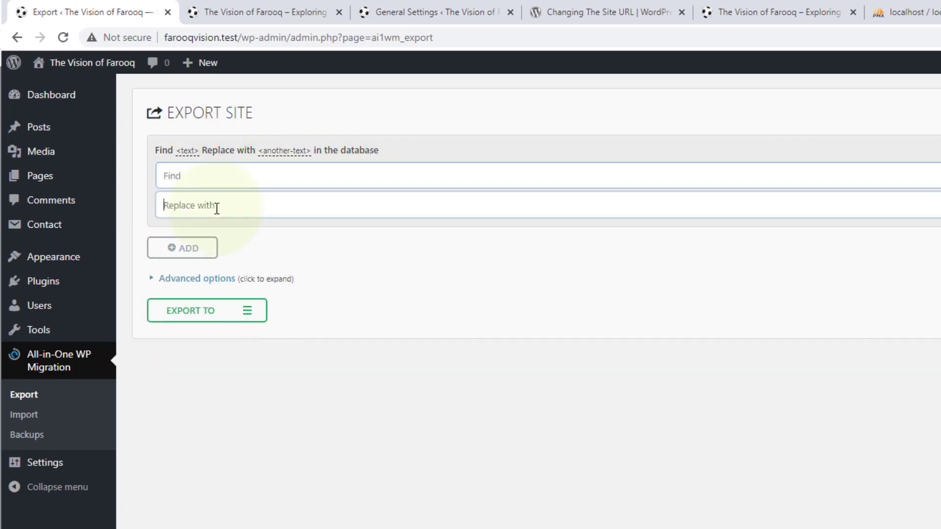
pyautogui.click(180, 251)
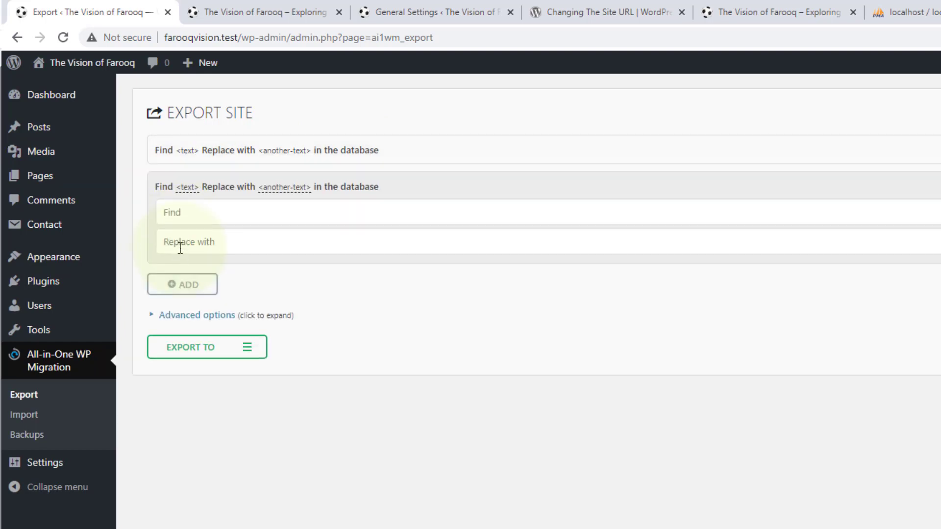
pyautogui.click(204, 218)
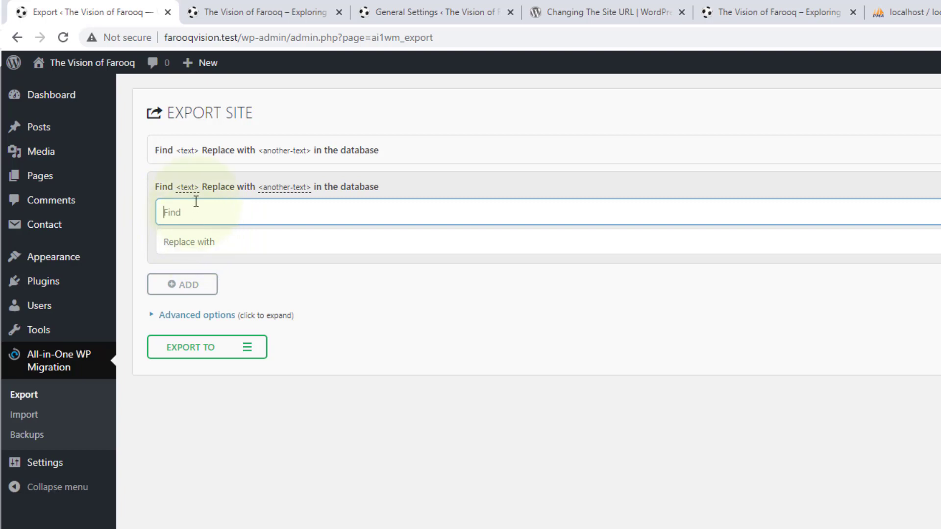
# Look through the advanced export options, trying the exclusions for spam comments and post revisions, and collapse the list.
pyautogui.click(196, 316)
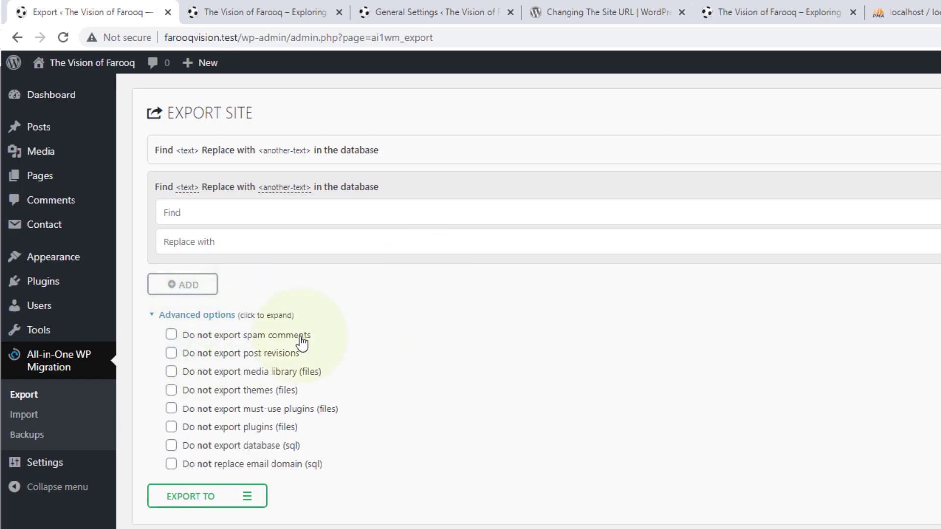
pyautogui.click(171, 335)
pyautogui.click(171, 353)
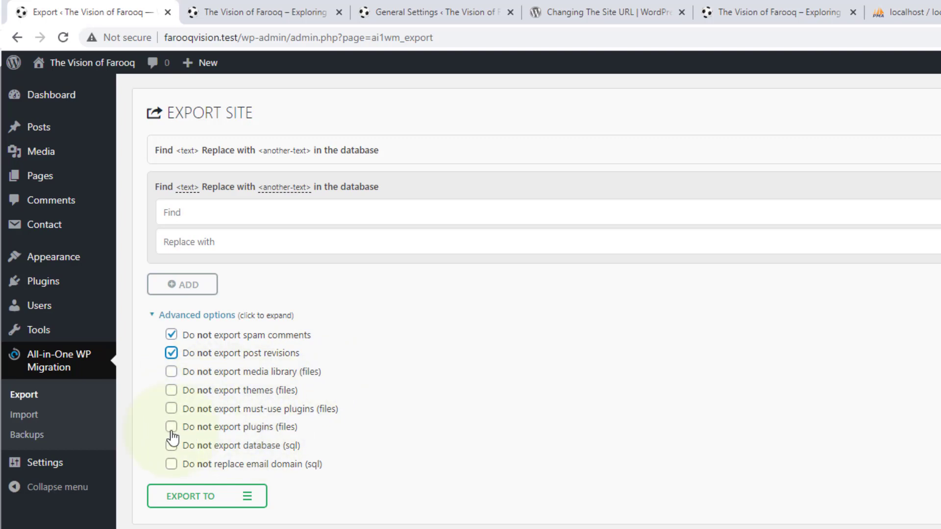
pyautogui.click(172, 356)
pyautogui.click(153, 315)
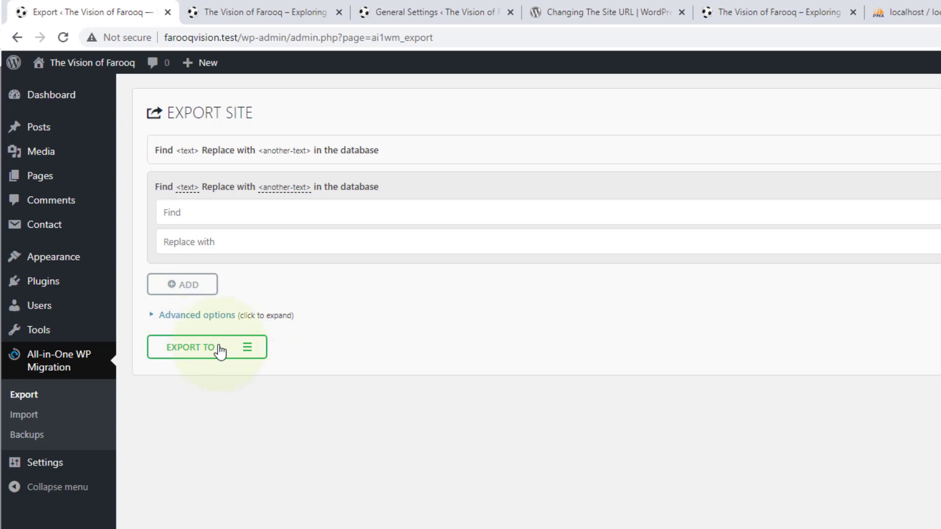
# Check the Google Drive and Dropbox export destinations, close their ServMask extension pages and return to the site's export page.
pyautogui.click(253, 353)
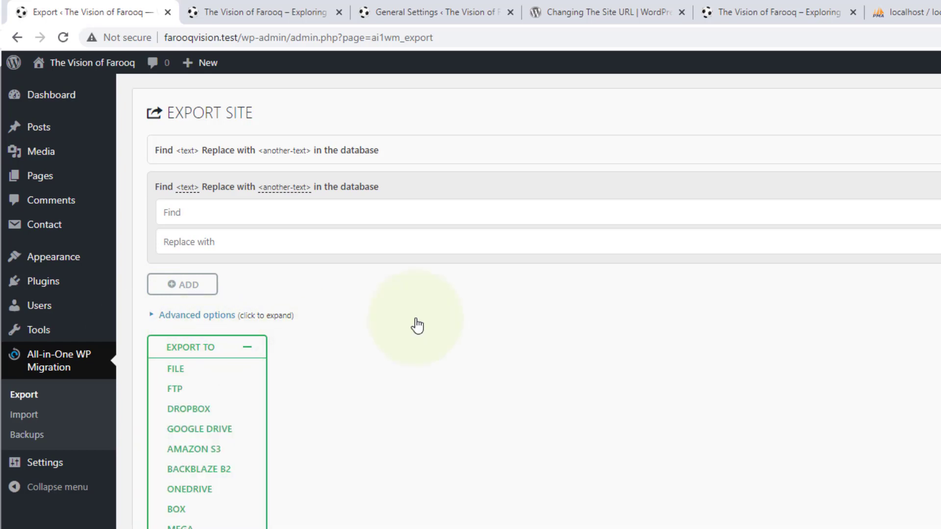
pyautogui.click(198, 430)
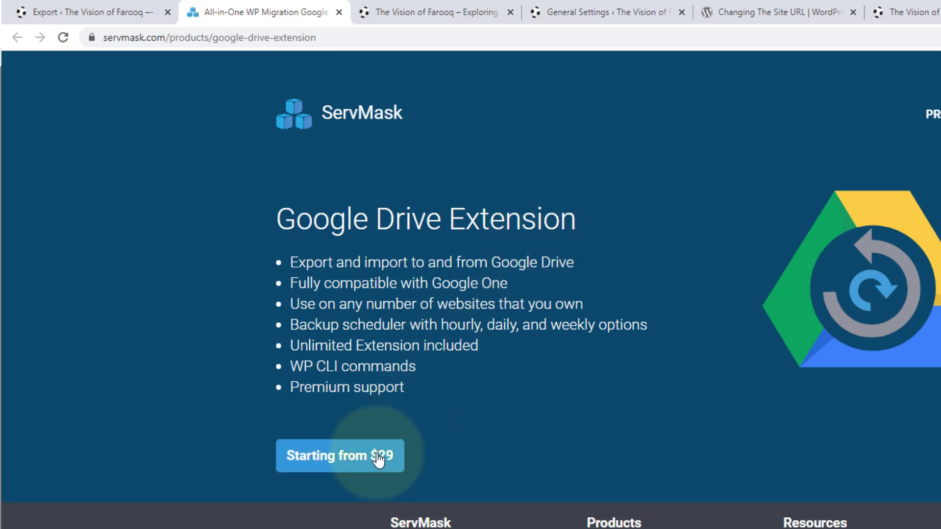
pyautogui.click(148, 6)
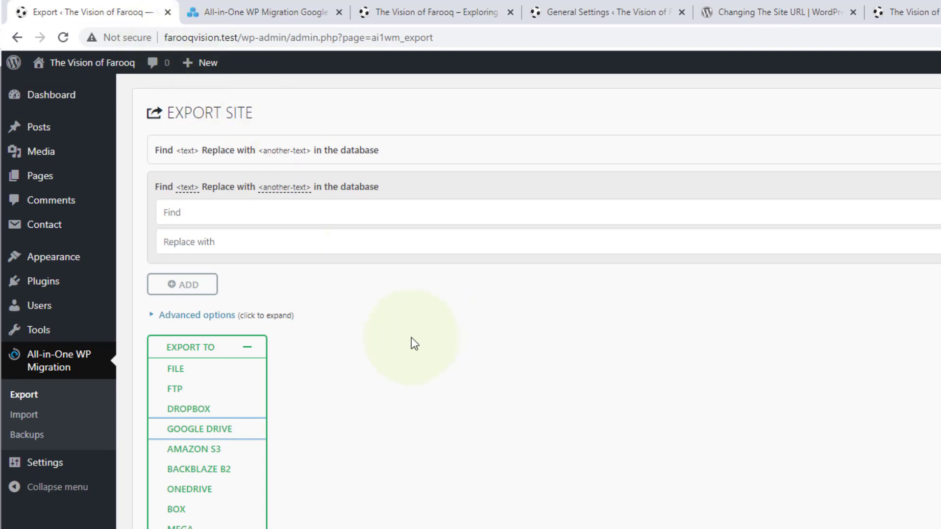
pyautogui.click(185, 409)
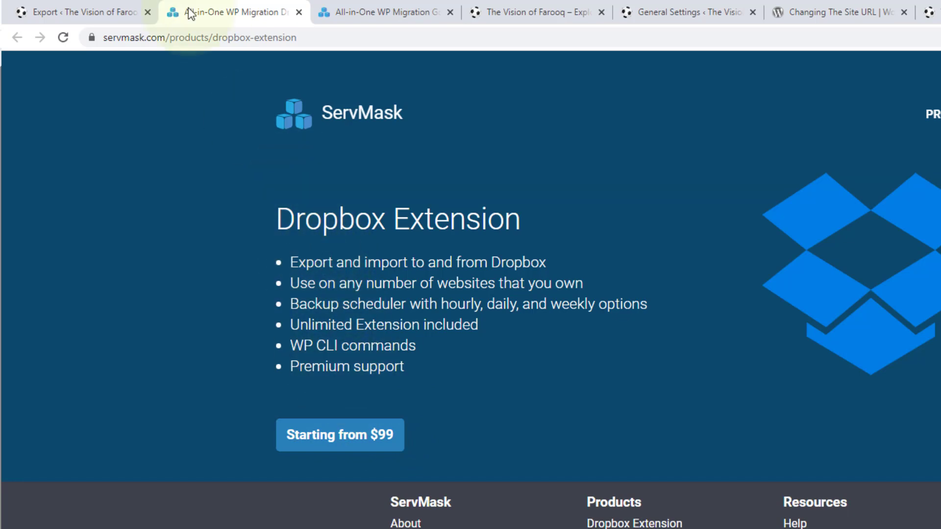
pyautogui.click(300, 11)
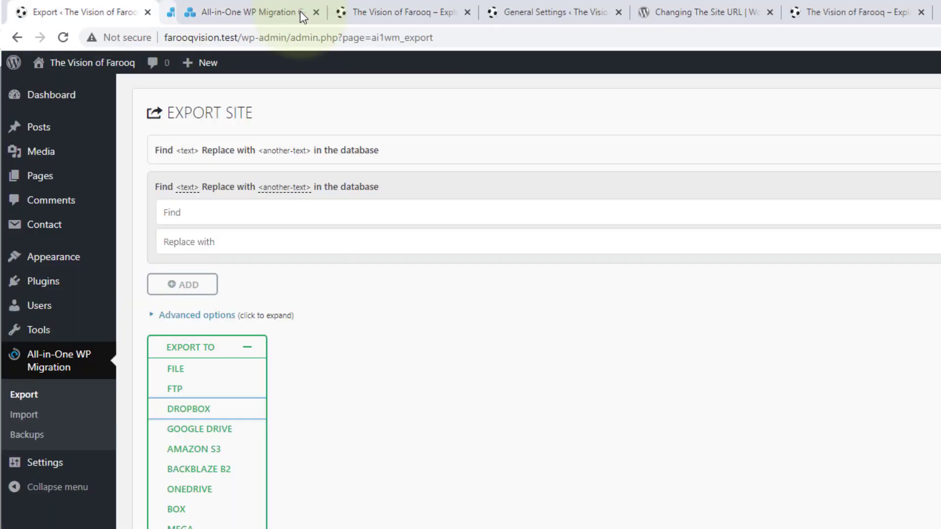
pyautogui.click(295, 16)
pyautogui.click(299, 12)
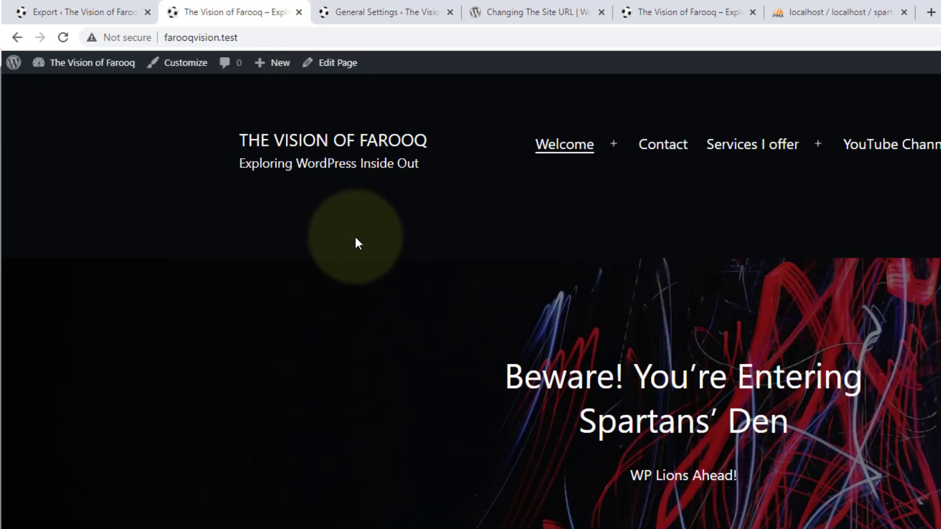
pyautogui.click(98, 12)
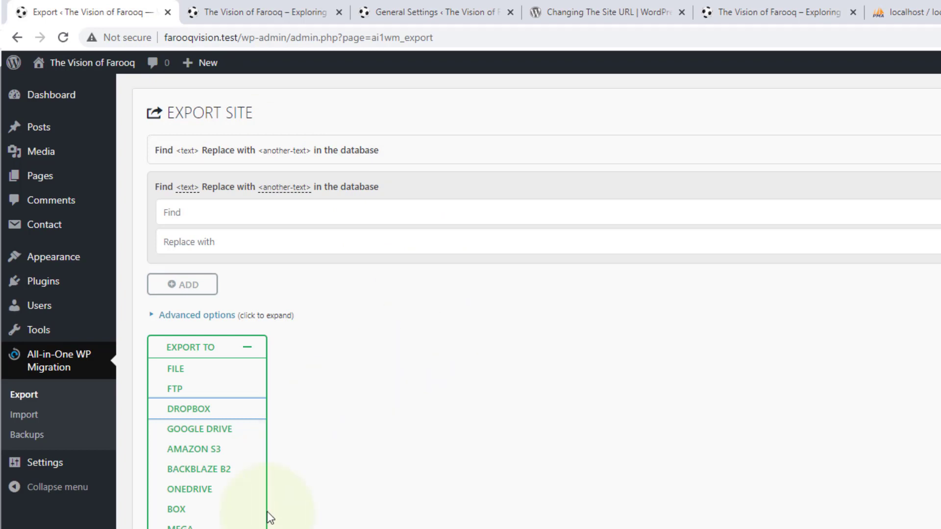
# Export the site to a file, dismiss the download dialog and display the plugin's list of backups.
pyautogui.click(179, 374)
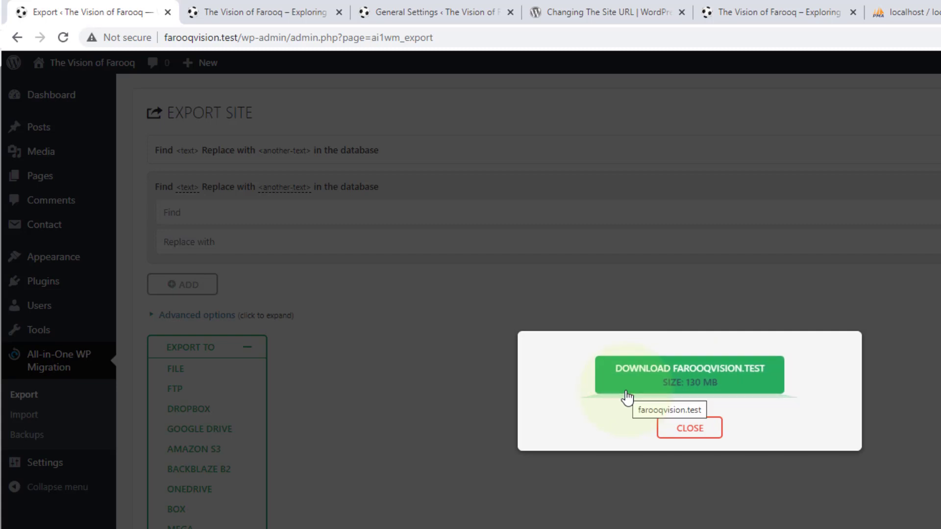
pyautogui.click(688, 433)
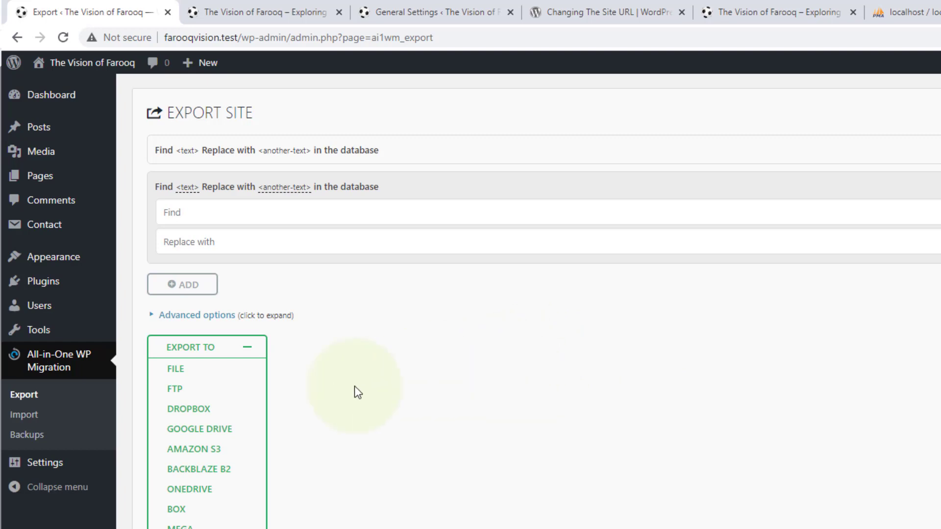
pyautogui.click(33, 437)
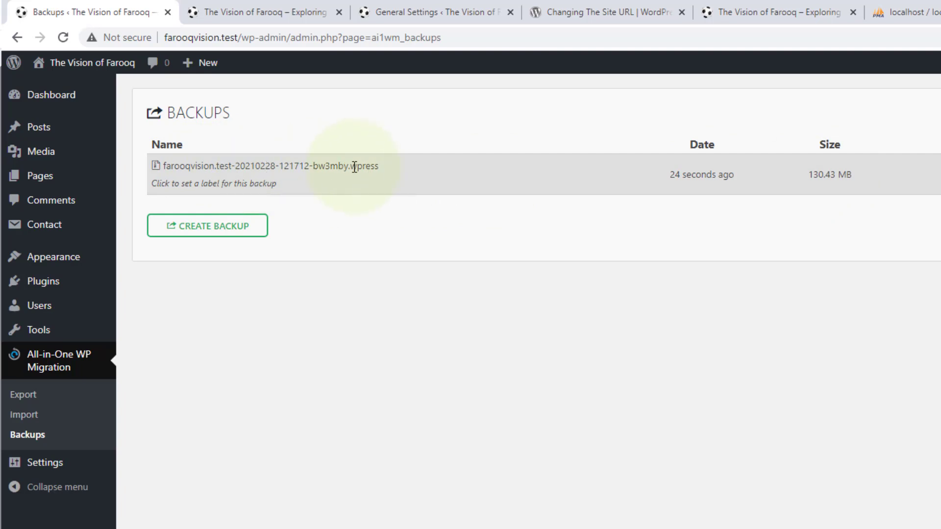
# Check the .wpress extension of the listed backup and compare it with the older files in the FarooqVisionBackUp folder.
pyautogui.moveTo(348, 167); pyautogui.dragTo(384, 166)
pyautogui.click(383, 165)
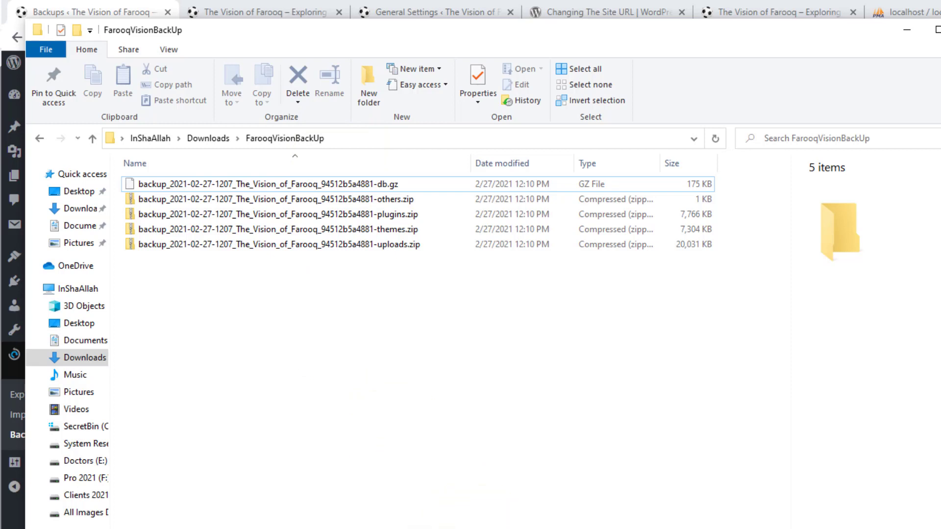
pyautogui.click(446, 528)
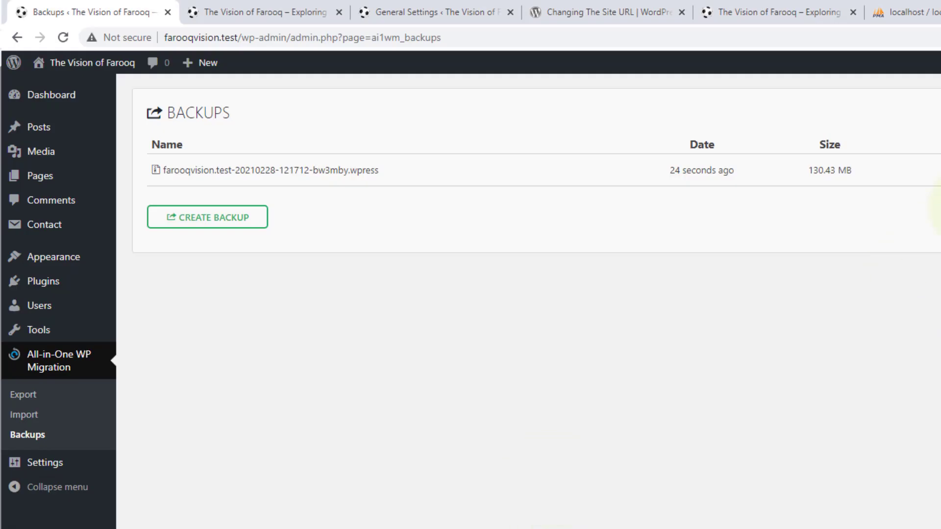
# Download the .wpress backup from the plugin's backup list and show its full name in the Downloads folder.
pyautogui.moveTo(939, 175)
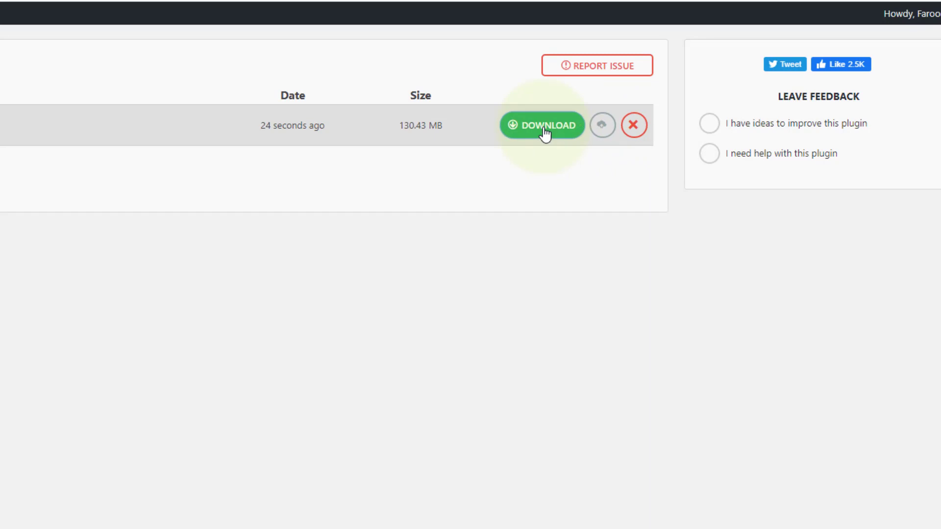
pyautogui.click(545, 135)
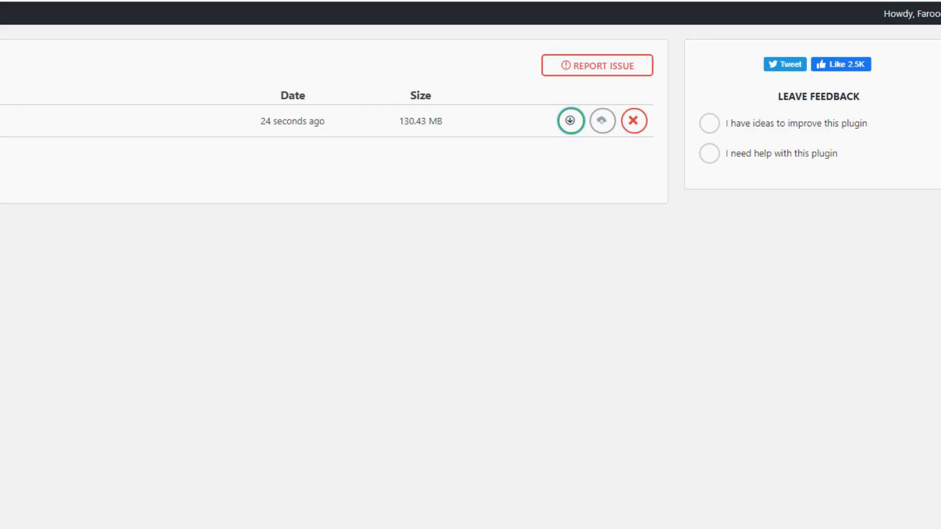
pyautogui.click(355, 321)
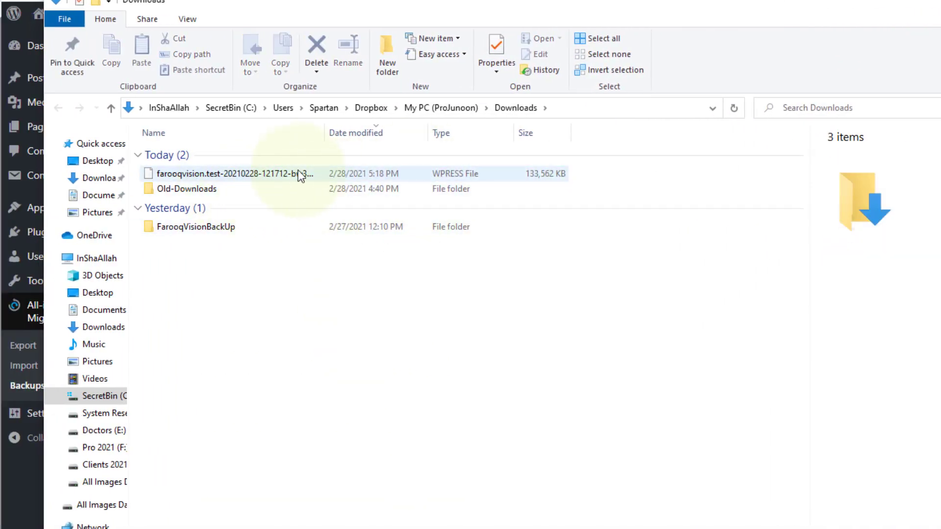
pyautogui.moveTo(329, 134); pyautogui.dragTo(470, 135)
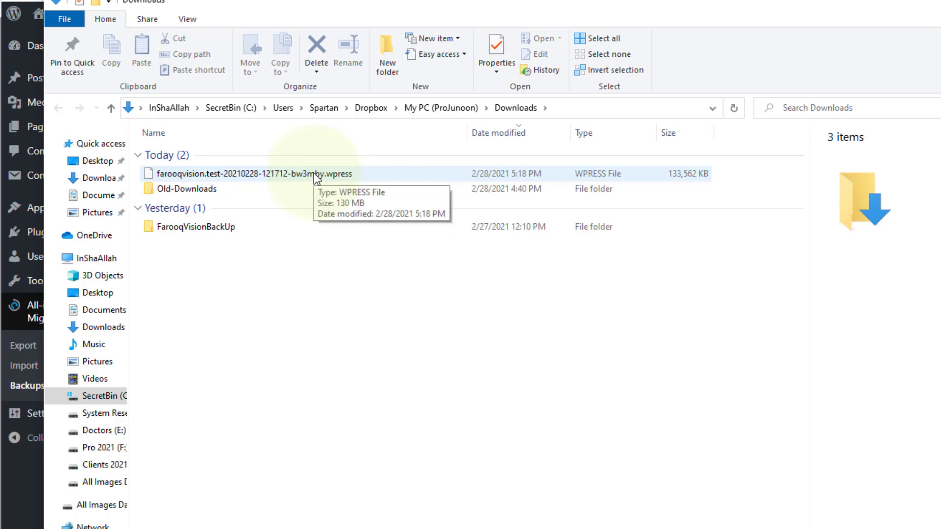
# Open the FarooqVisionBackUp folder, widen the file name column and examine the uploads, themes, plugins, others and db backup files.
pyautogui.click(227, 227)
pyautogui.doubleClick(228, 227)
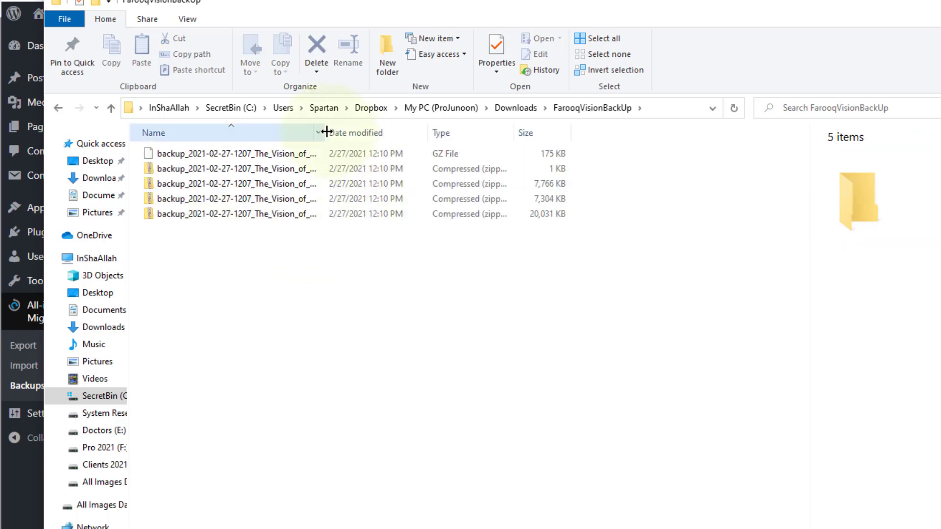
pyautogui.moveTo(325, 132); pyautogui.dragTo(492, 137)
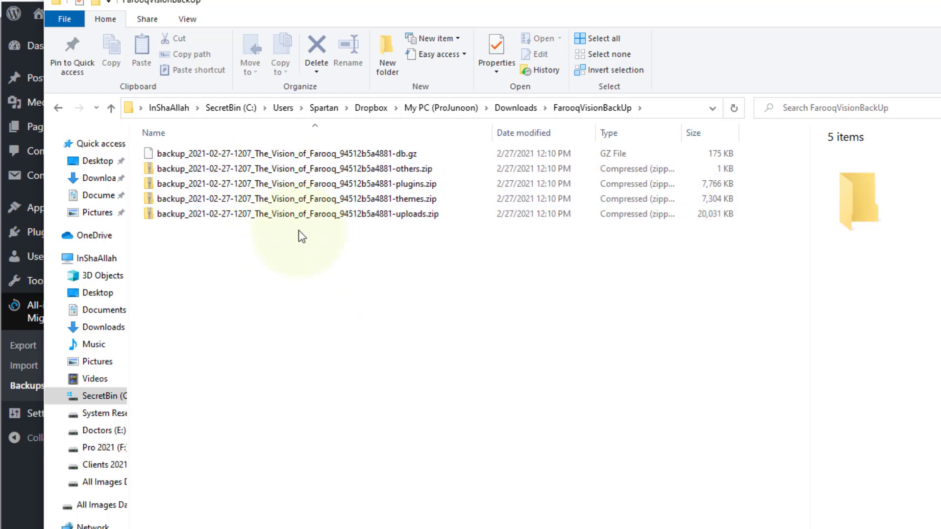
pyautogui.click(303, 217)
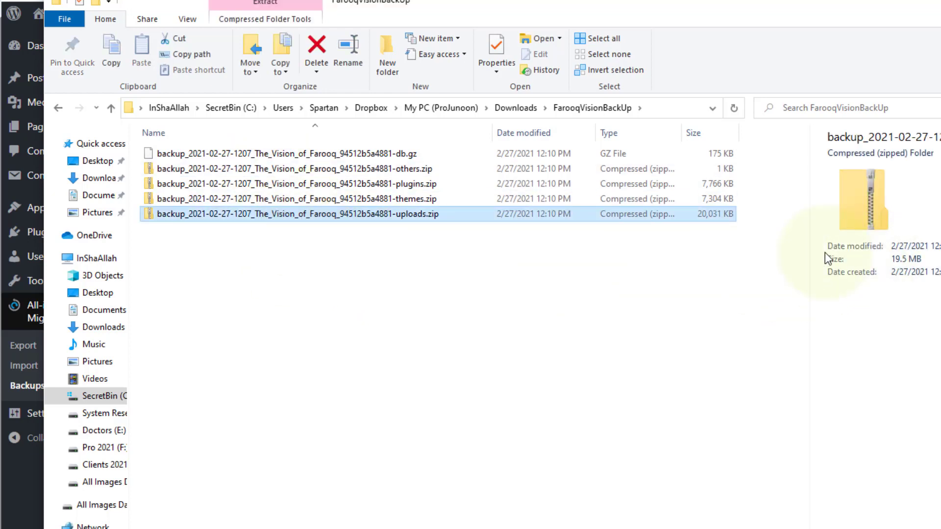
pyautogui.click(421, 202)
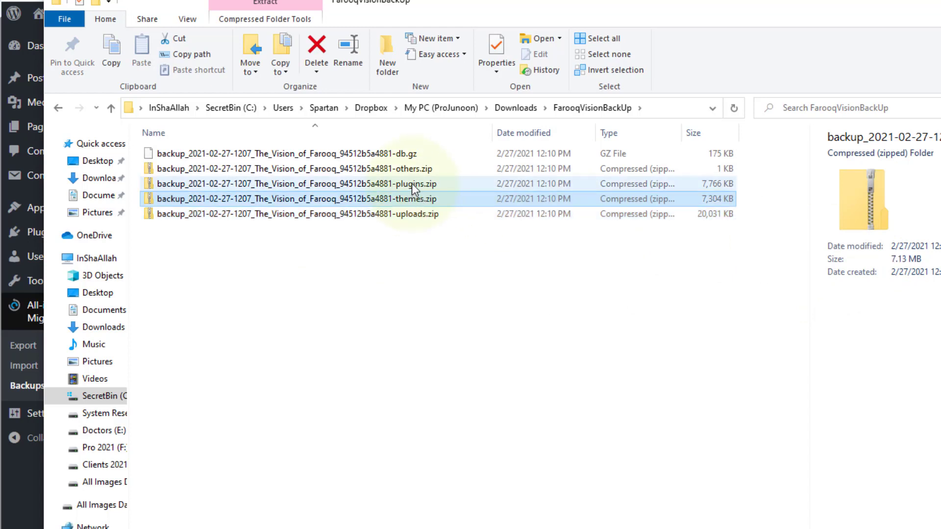
pyautogui.click(412, 183)
pyautogui.click(410, 171)
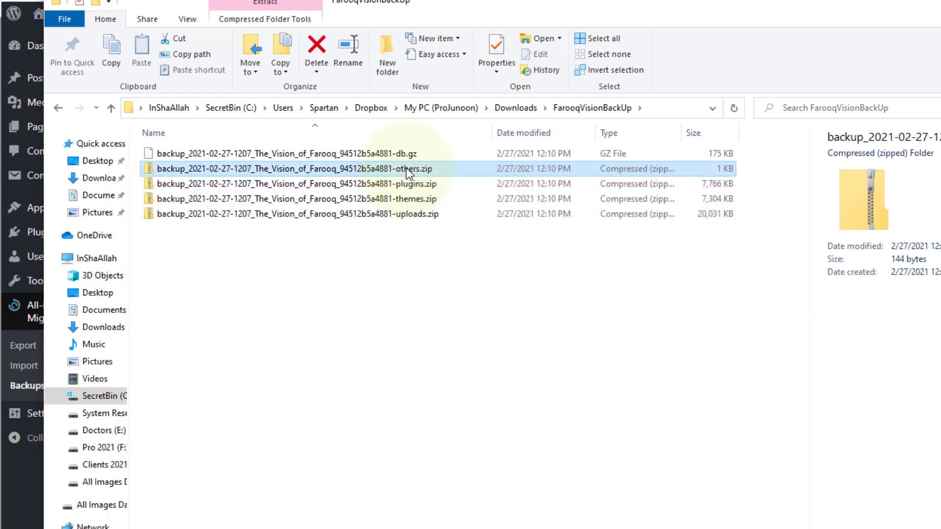
pyautogui.click(384, 155)
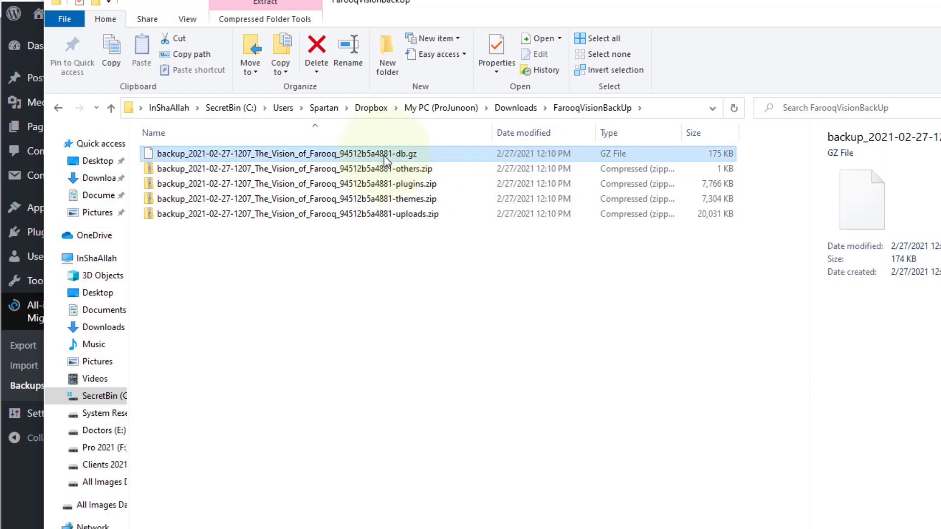
pyautogui.click(372, 284)
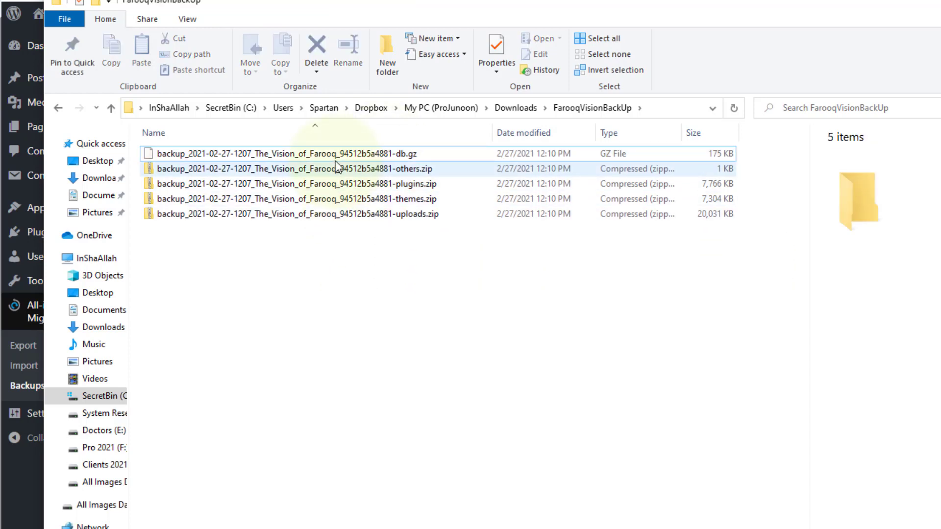
# Extract the db.gz database backup with 7-Zip into its own subfolder, open that folder and show the full file name.
pyautogui.rightClick(333, 154)
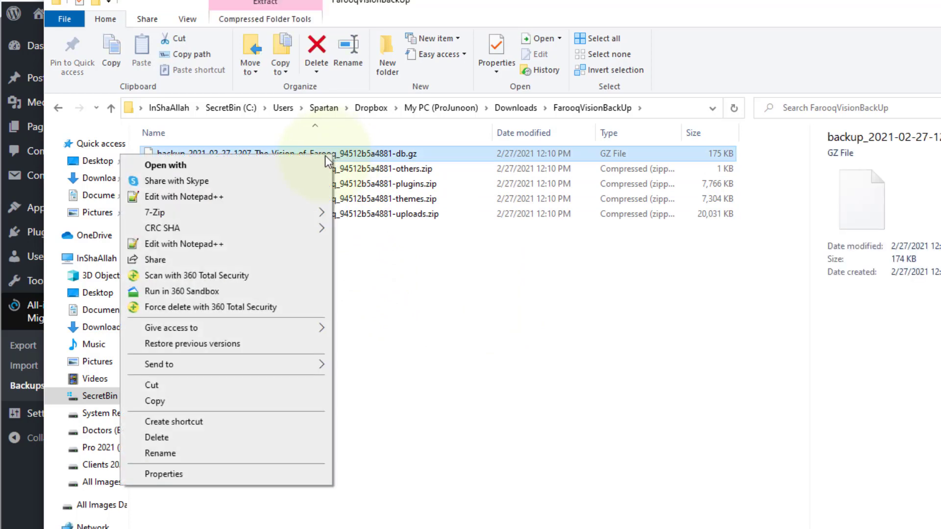
pyautogui.moveTo(267, 211)
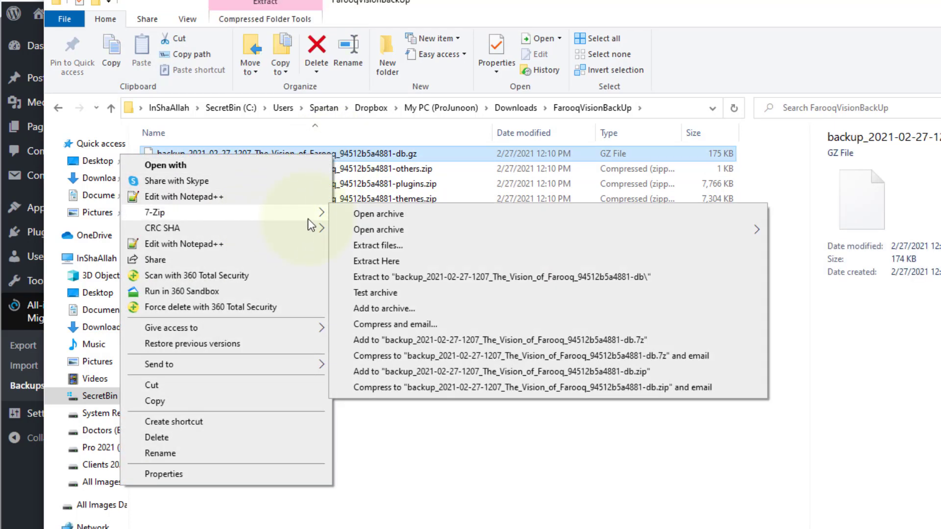
pyautogui.click(436, 282)
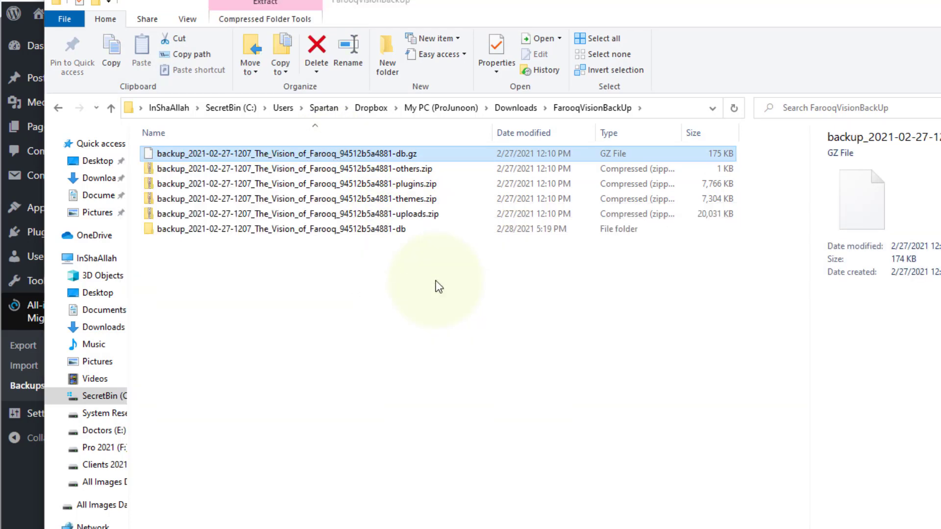
pyautogui.doubleClick(361, 231)
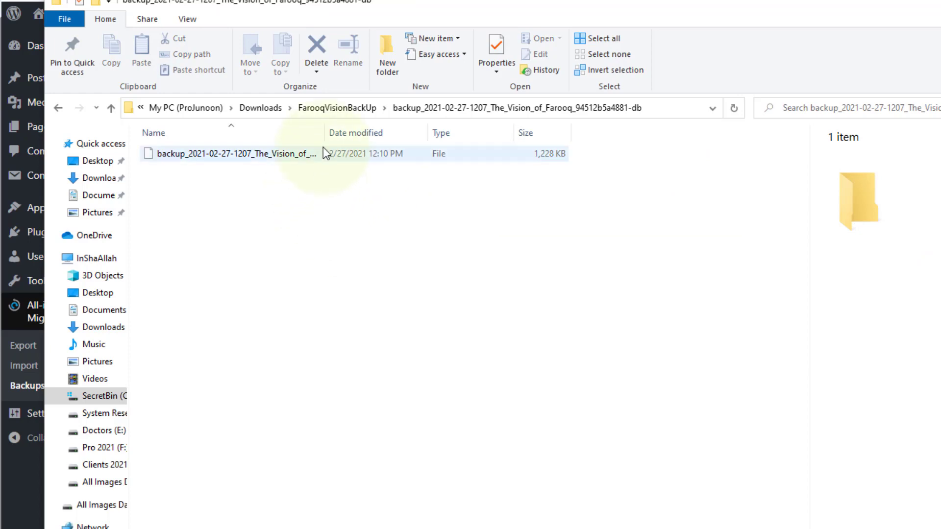
pyautogui.moveTo(338, 133); pyautogui.dragTo(481, 134)
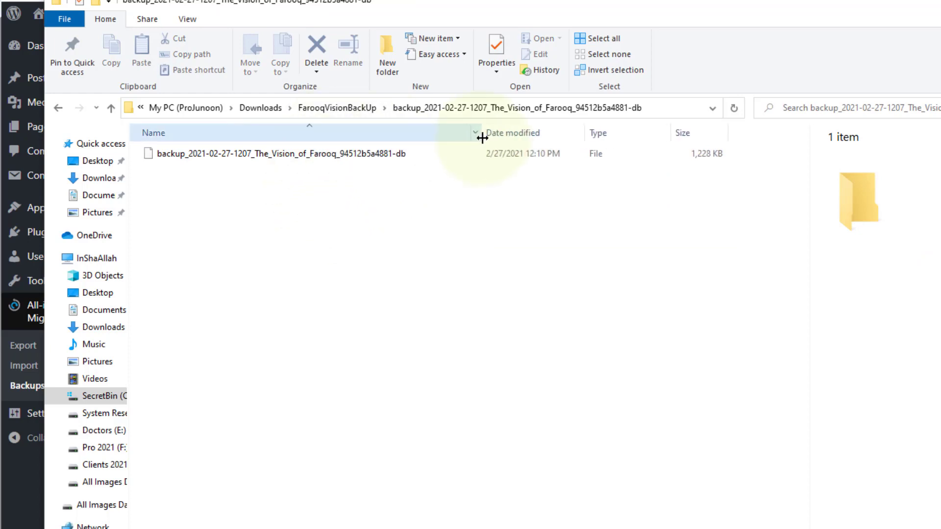
# Open the extracted database backup file in Notepad++ and maximize the window.
pyautogui.click(367, 156)
pyautogui.rightClick(367, 156)
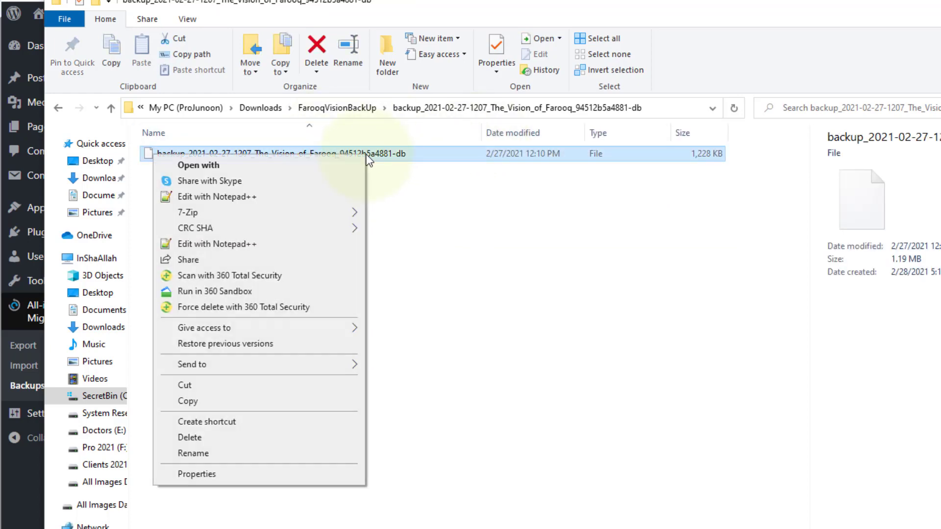
pyautogui.click(243, 196)
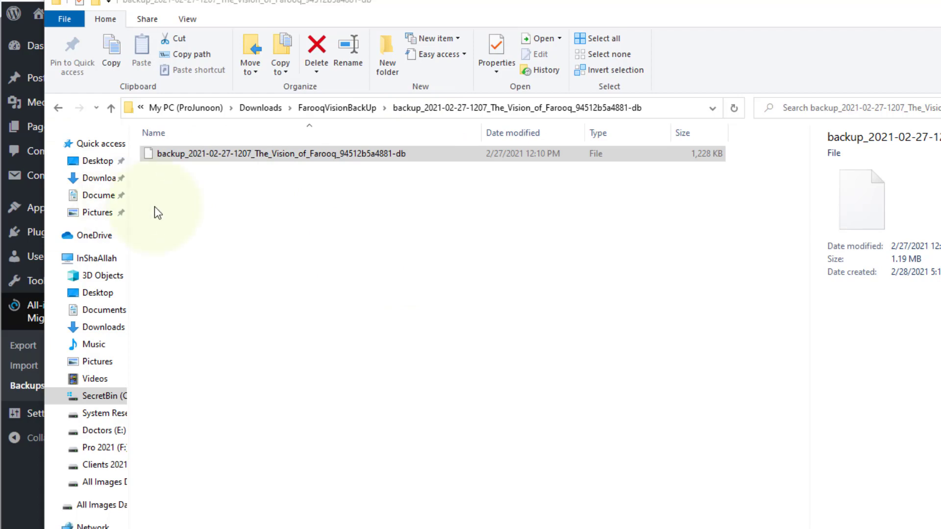
pyautogui.press('super+Up')
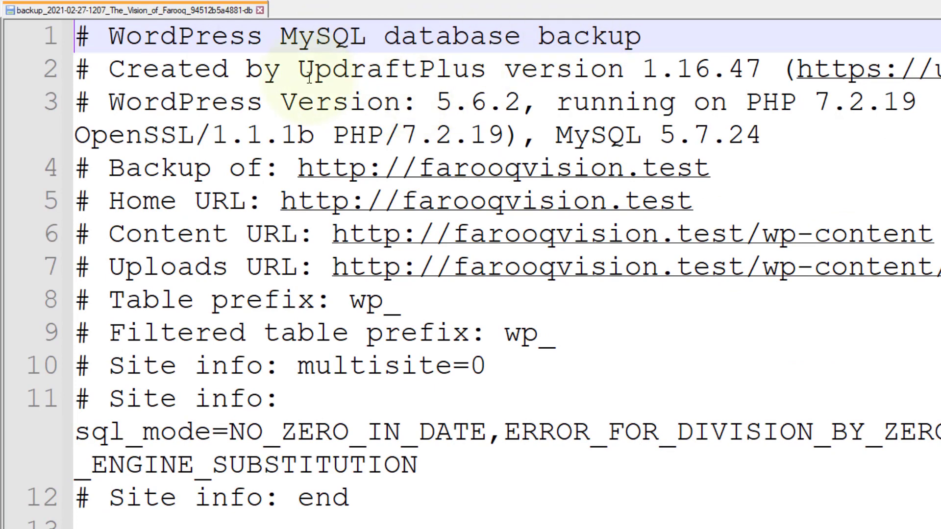
# Examine the database dump's header for the UpdraftPlus, WordPress, PHP and MySQL versions, generation date and hostname, and look through the SQL contents.
pyautogui.moveTo(300, 71); pyautogui.dragTo(620, 80)
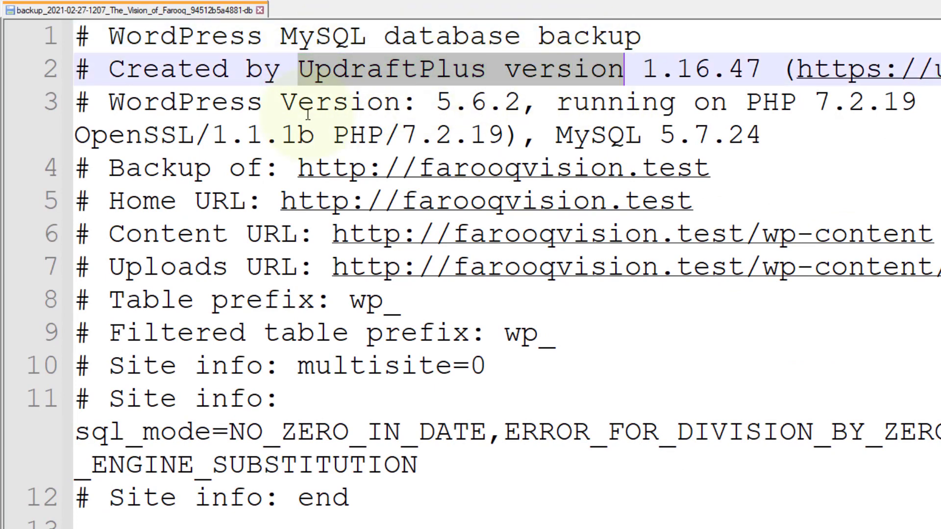
pyautogui.moveTo(299, 103); pyautogui.dragTo(693, 103)
pyautogui.moveTo(159, 140); pyautogui.dragTo(810, 136)
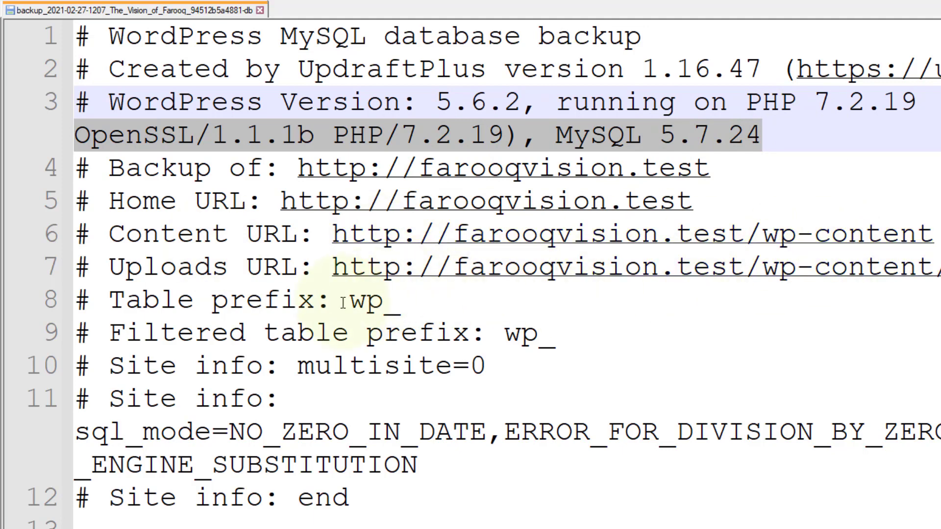
pyautogui.scroll(-1, 362, 326)
pyautogui.scroll(-2, 362, 326)
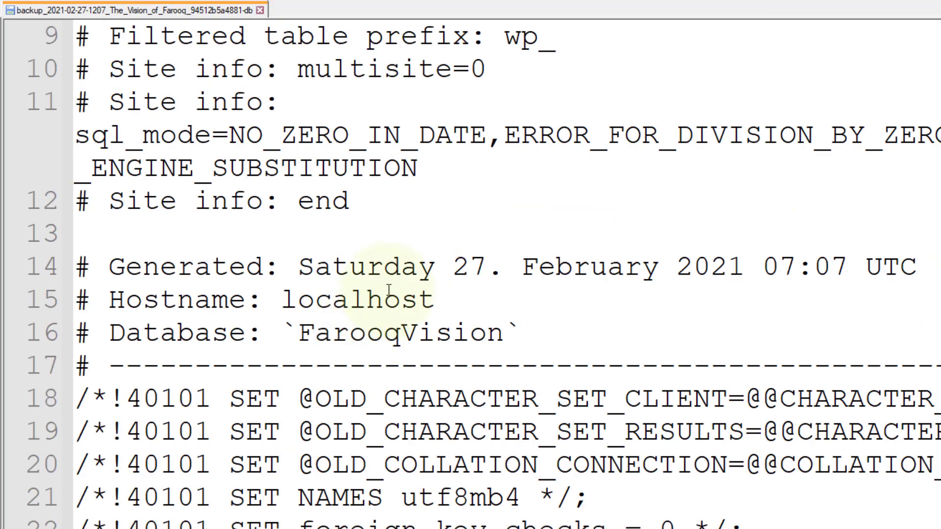
pyautogui.moveTo(298, 267); pyautogui.dragTo(918, 267)
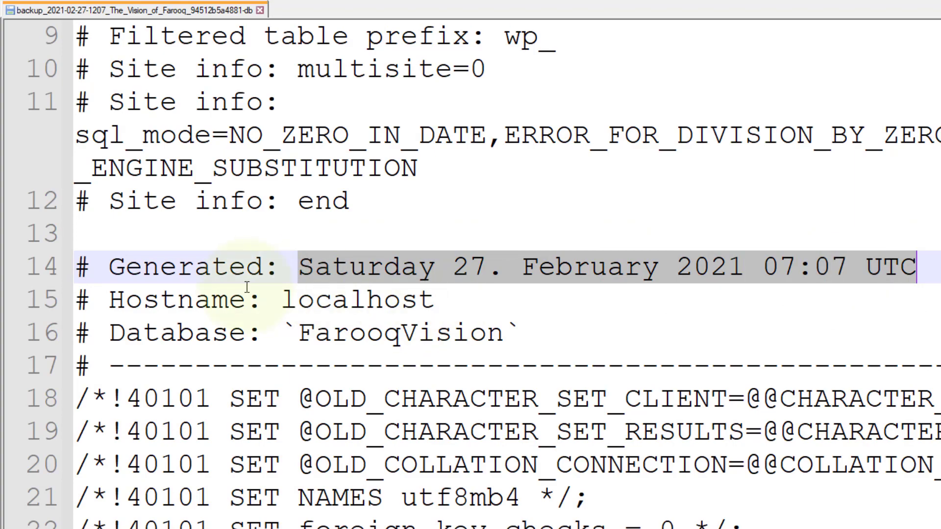
pyautogui.doubleClick(282, 302)
pyautogui.scroll(-17, 301, 336)
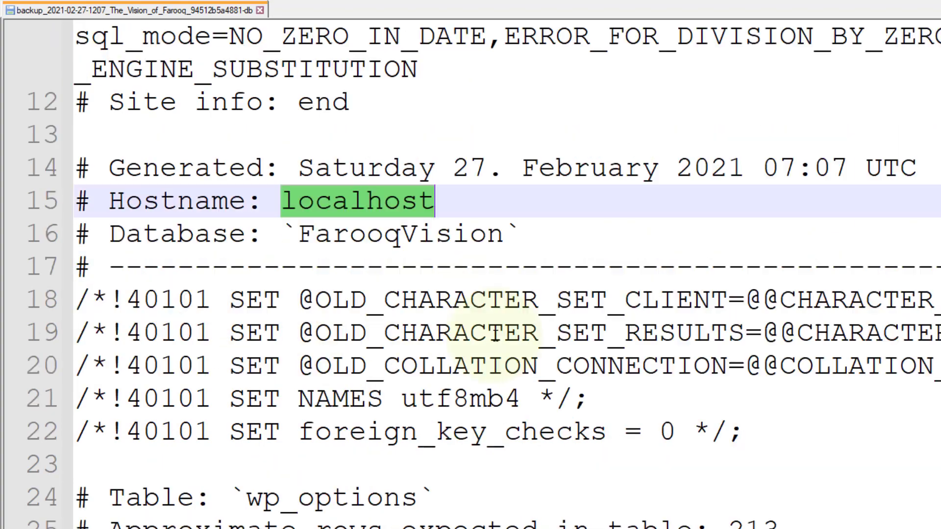
pyautogui.scroll(-7, 510, 321)
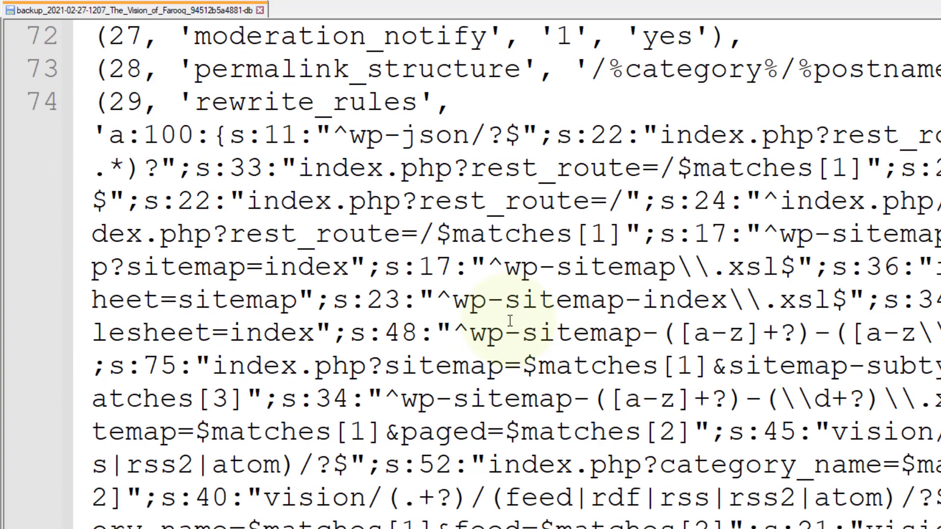
pyautogui.click(510, 321)
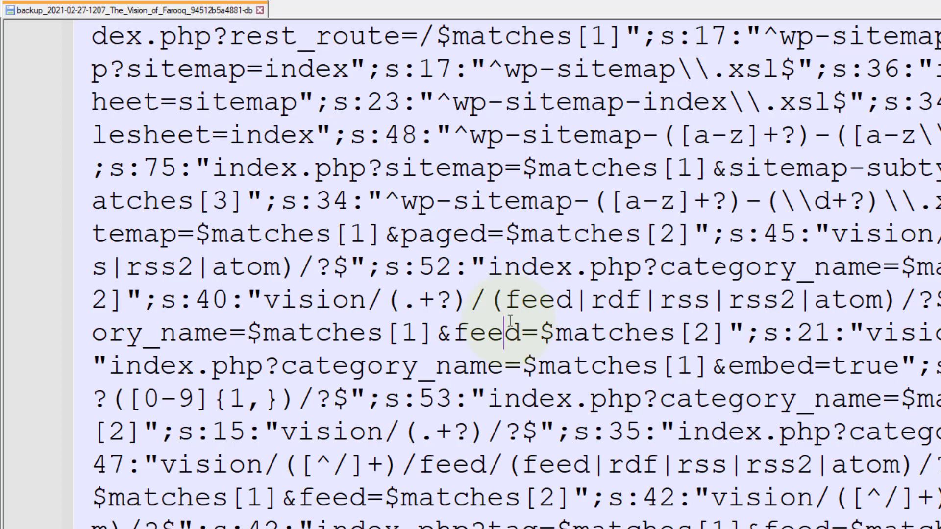
pyautogui.doubleClick(510, 321)
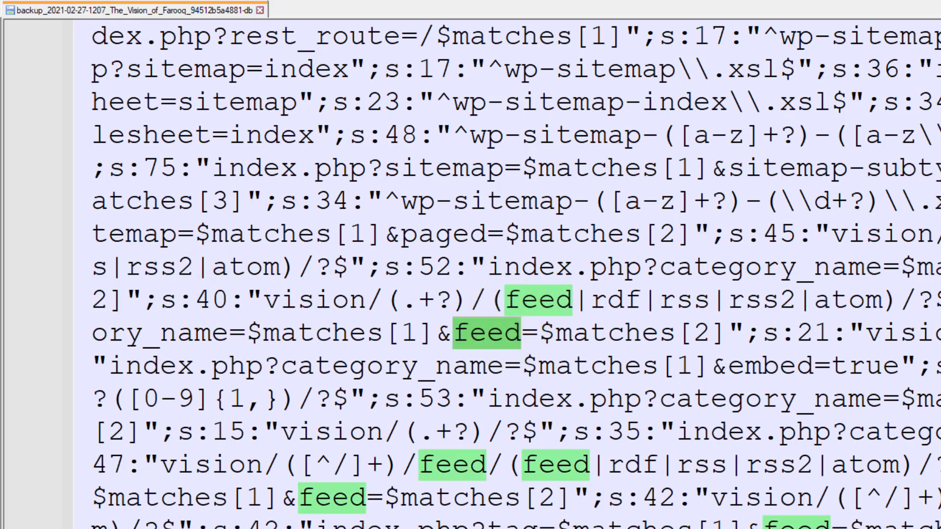
# Bring up find-and-replace for the database dump and search the file for "spartansbackup".
pyautogui.hotkey('ctrl', 'f')
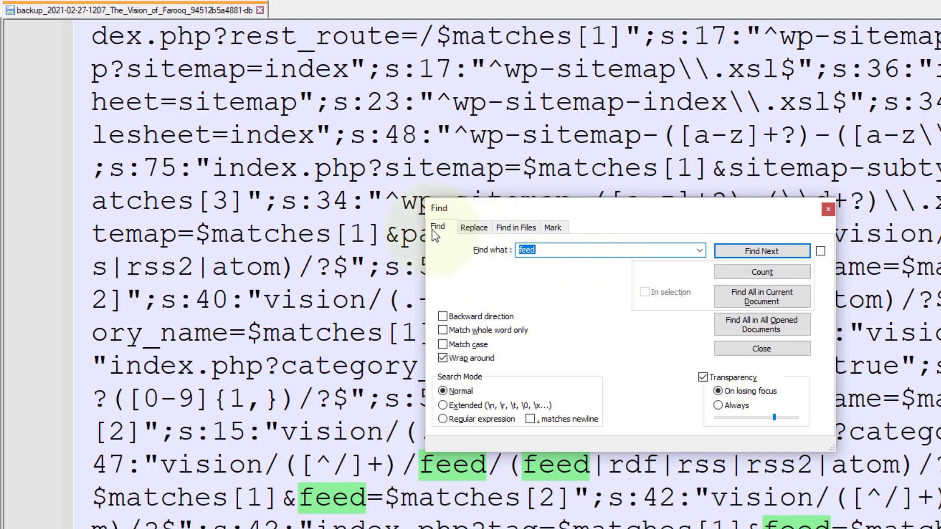
pyautogui.click(475, 230)
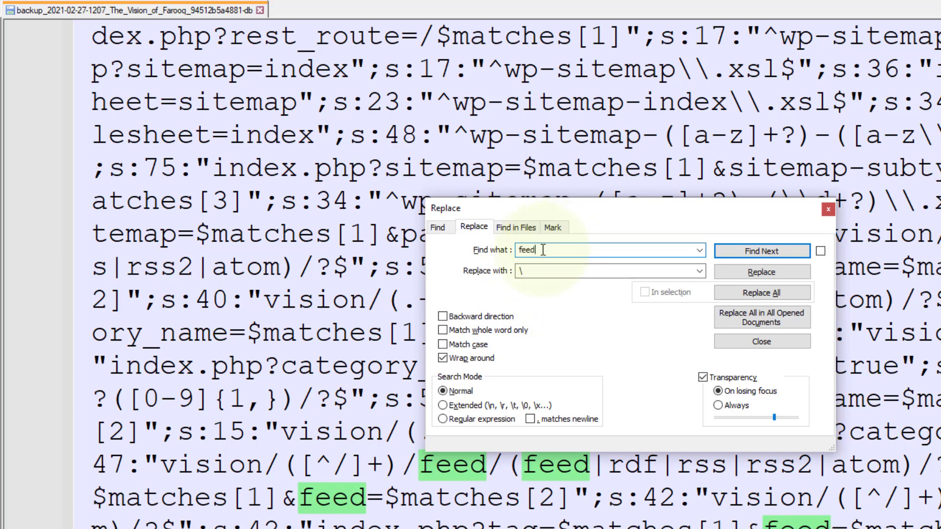
pyautogui.click(529, 272)
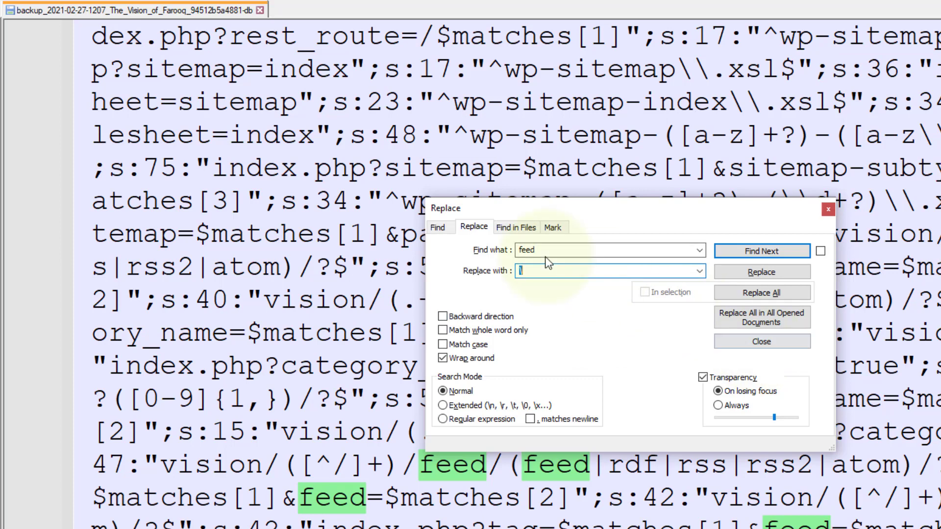
pyautogui.doubleClick(584, 245)
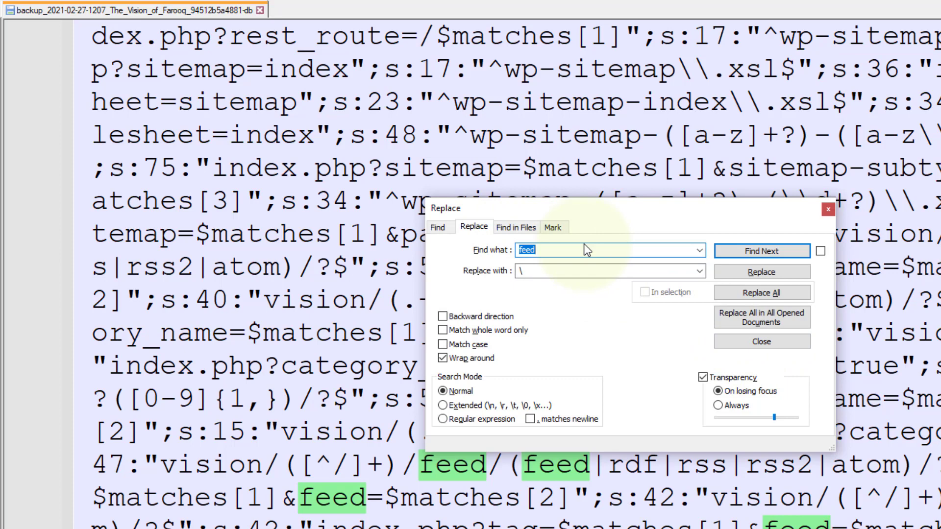
pyautogui.write('spartansbackup')
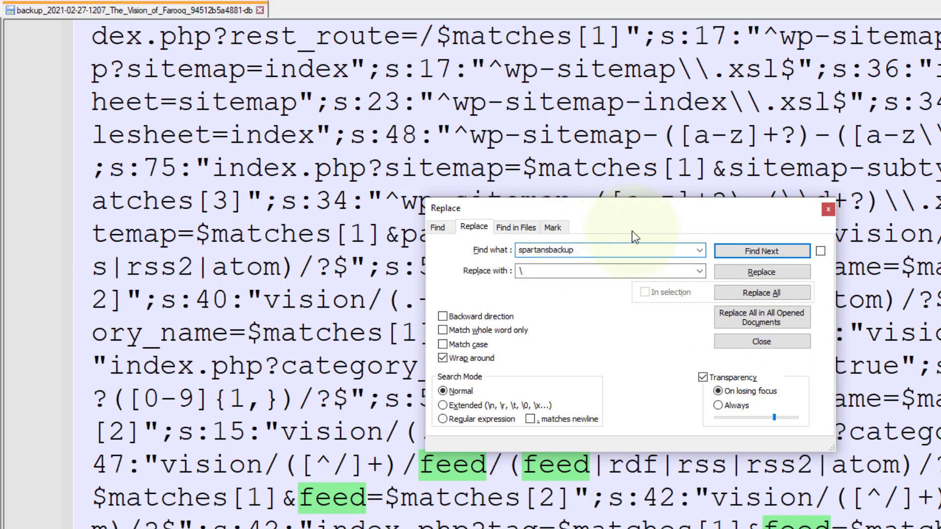
pyautogui.click(750, 251)
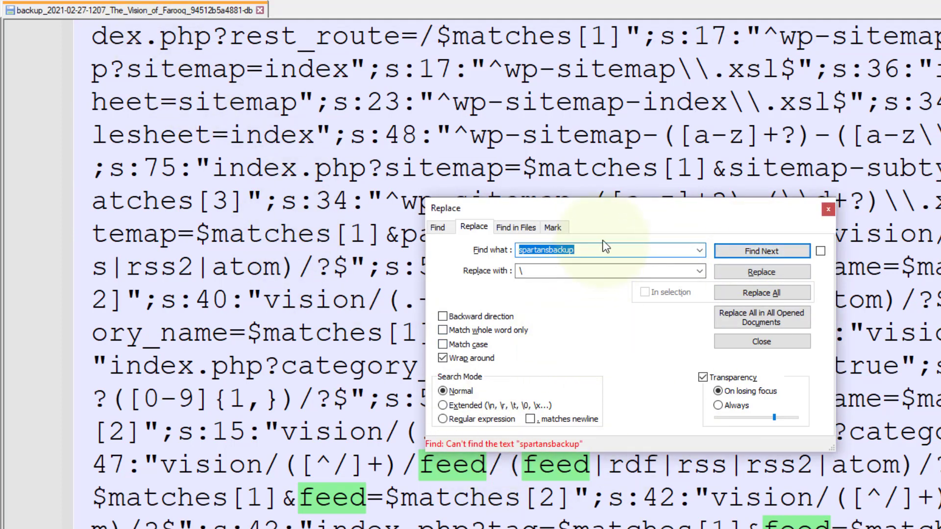
# Search the database dump for "farooqvision" and move the Replace dialog clear of the match.
pyautogui.write('farooqvision')
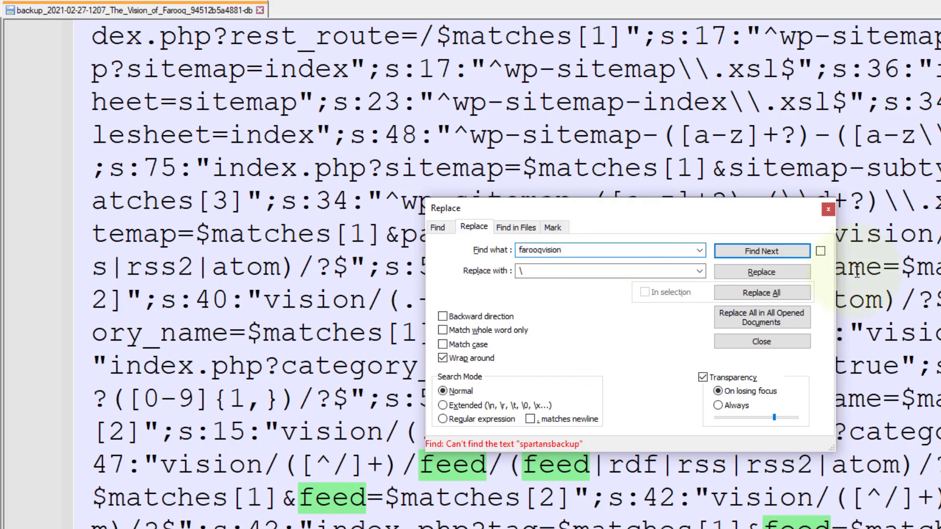
pyautogui.click(760, 251)
pyautogui.moveTo(755, 214); pyautogui.dragTo(511, 190)
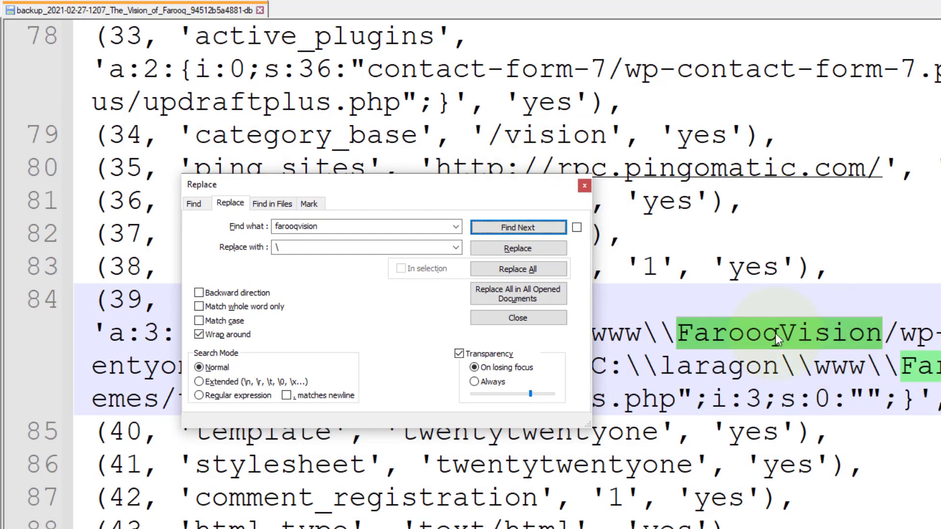
# Repeat the "farooqvision" search with case matching enabled, look through the matching host entries, and close the Replace dialog.
pyautogui.click(329, 227)
pyautogui.click(199, 321)
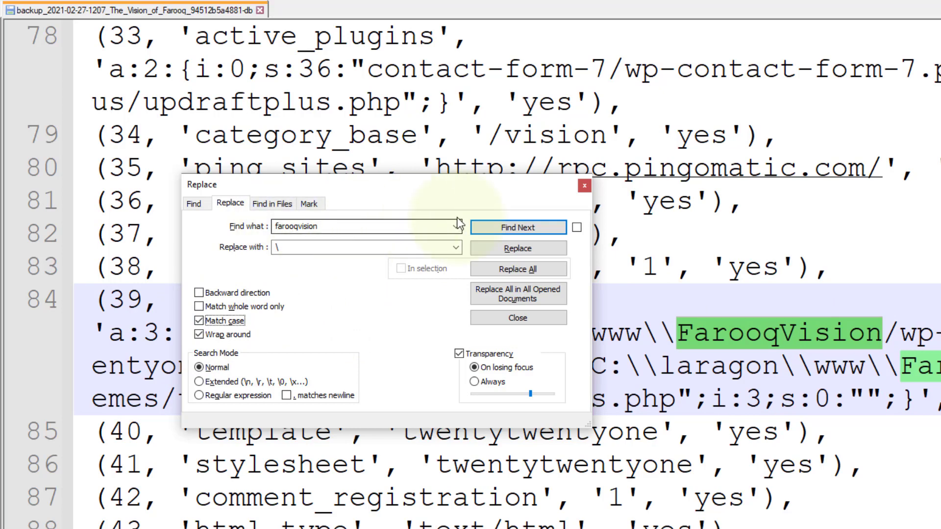
pyautogui.click(502, 228)
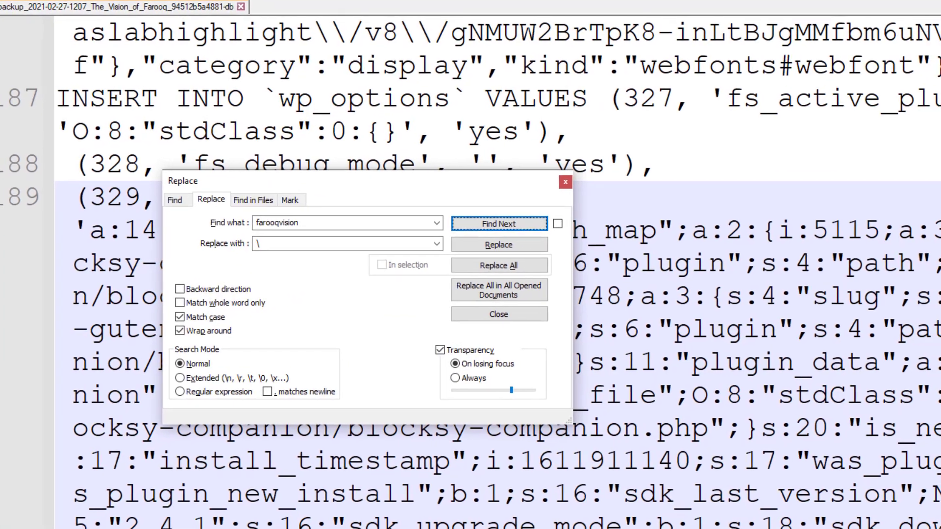
pyautogui.scroll(-5, 833, 490)
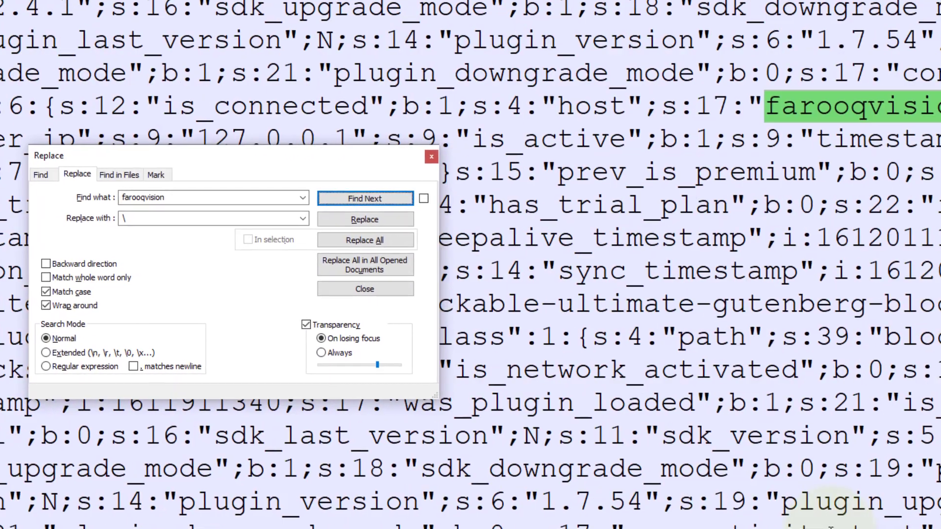
pyautogui.scroll(-4, 677, 233)
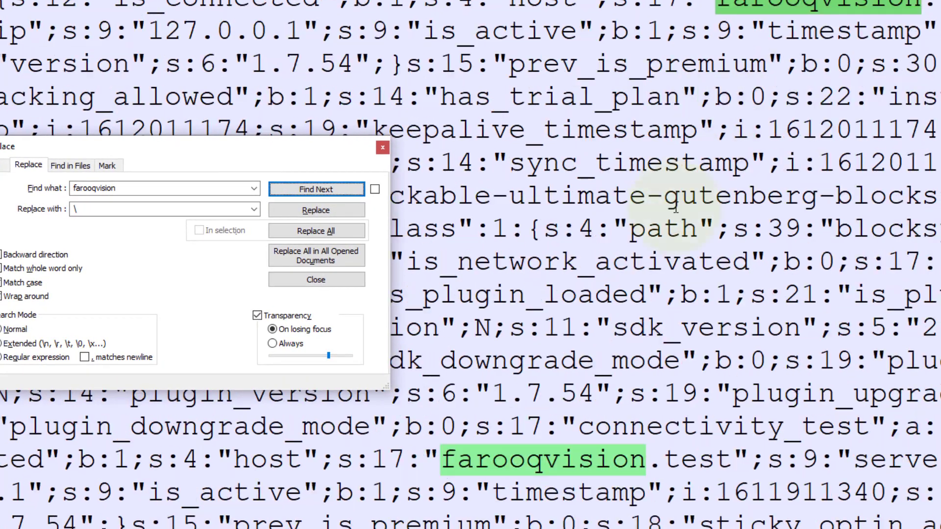
pyautogui.scroll(-8, 562, 338)
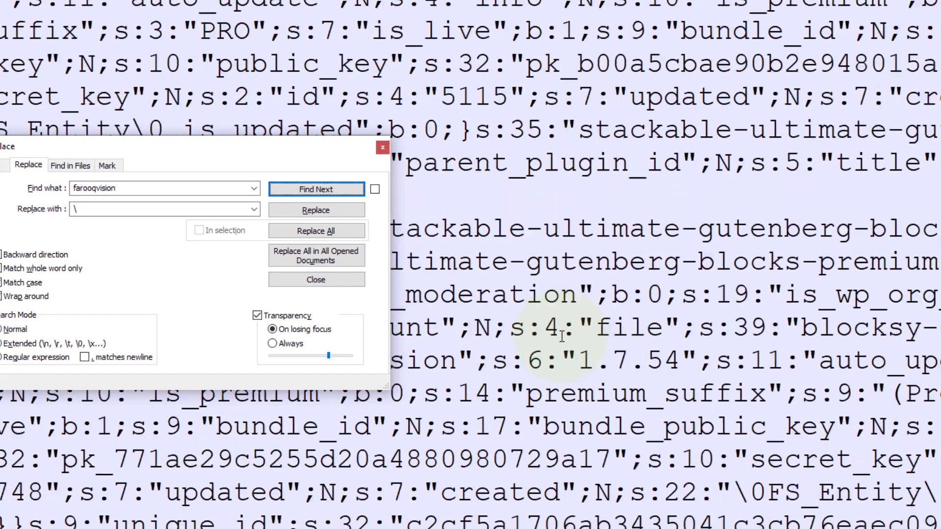
pyautogui.scroll(4, 563, 337)
pyautogui.scroll(8, 562, 337)
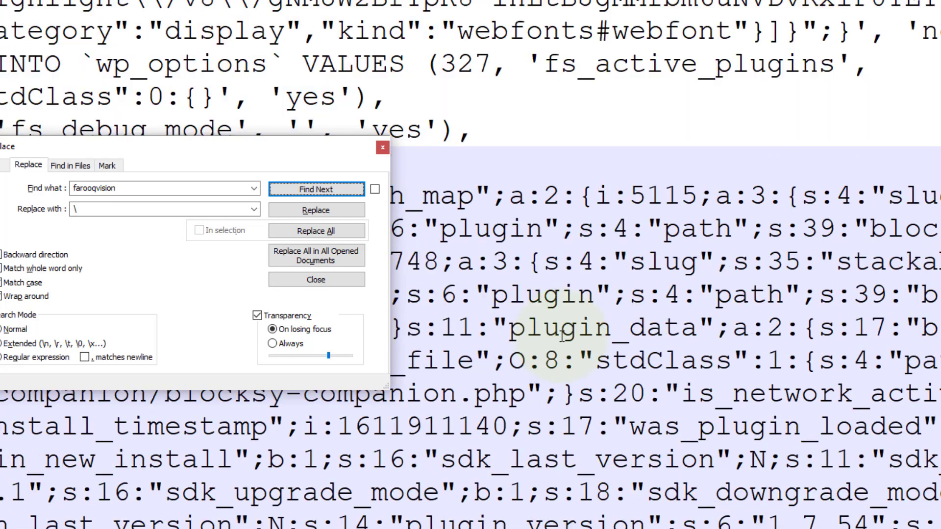
pyautogui.click(383, 149)
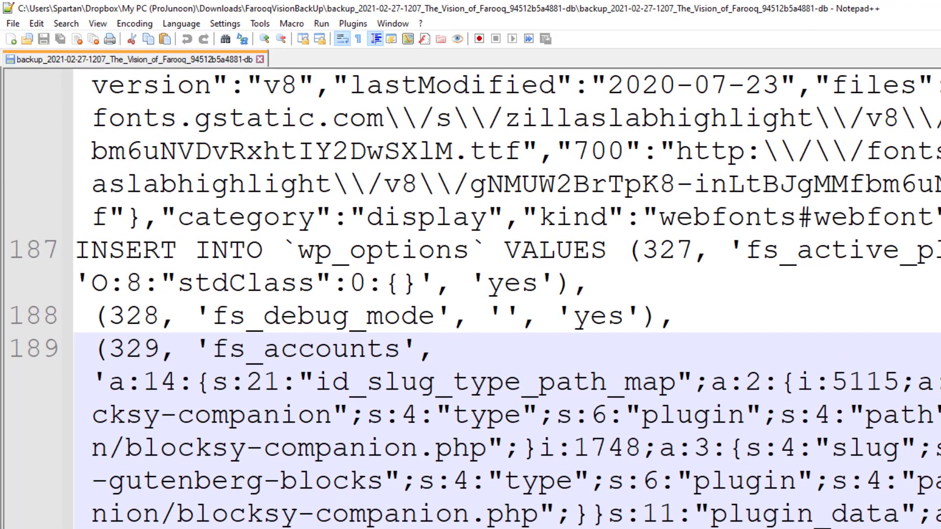
# Switch to File Explorer, go back to the FarooqVisionBackUp folder and extract the others.zip backup with 7-Zip into its own subfolder.
pyautogui.hotkey('alt', 'Tab')
pyautogui.click(395, 392)
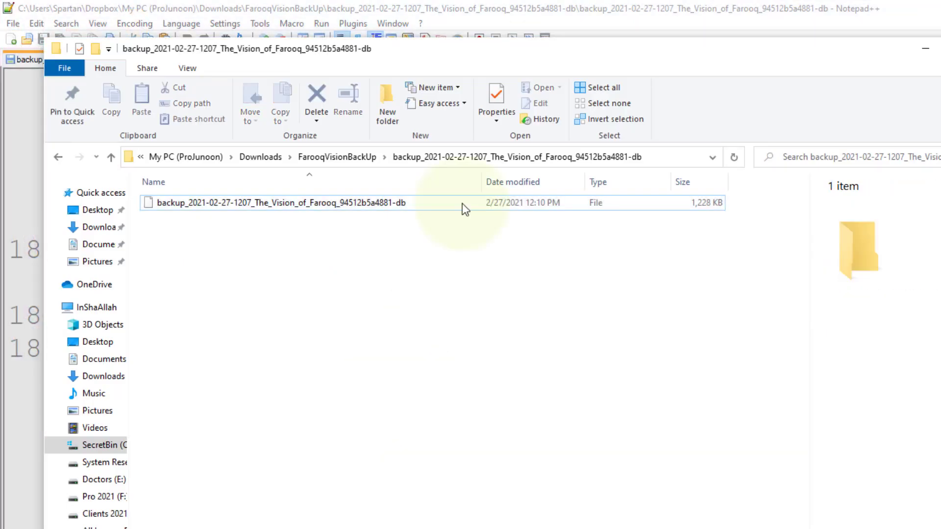
pyautogui.click(360, 160)
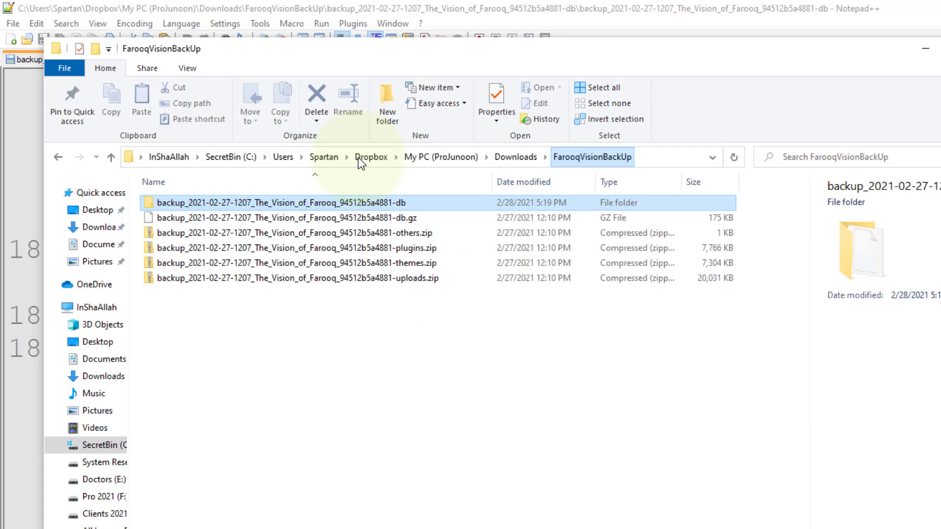
pyautogui.click(342, 231)
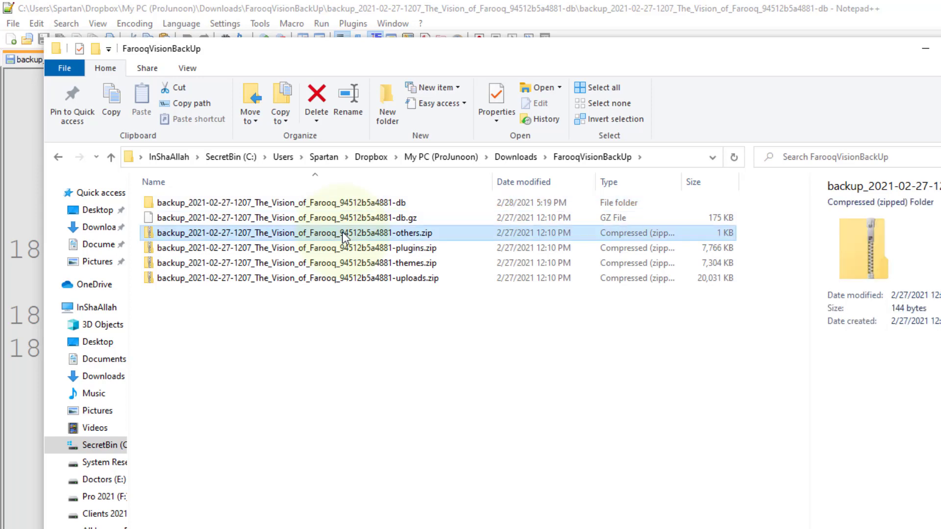
pyautogui.rightClick(342, 232)
pyautogui.moveTo(270, 328)
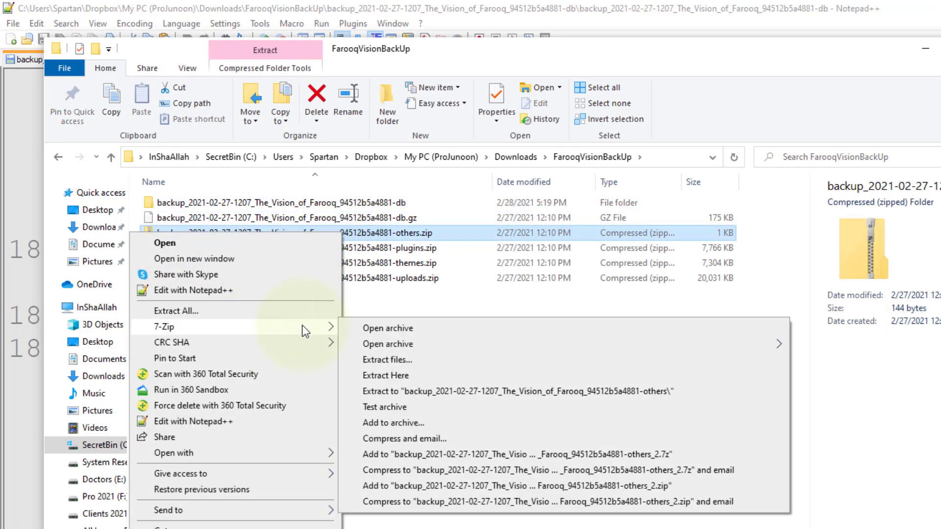
pyautogui.click(426, 393)
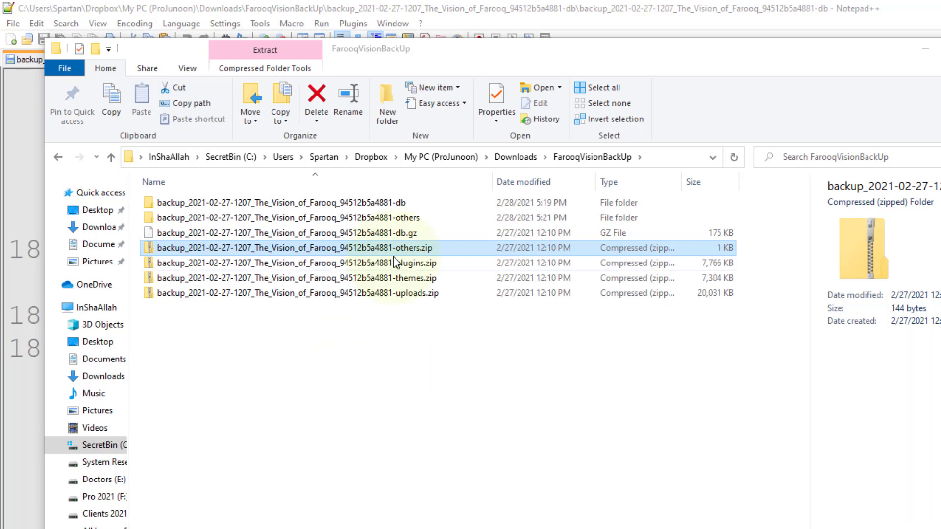
# Open index.php from the extracted others folder in Notepad++, inspect its code and close the file.
pyautogui.doubleClick(362, 220)
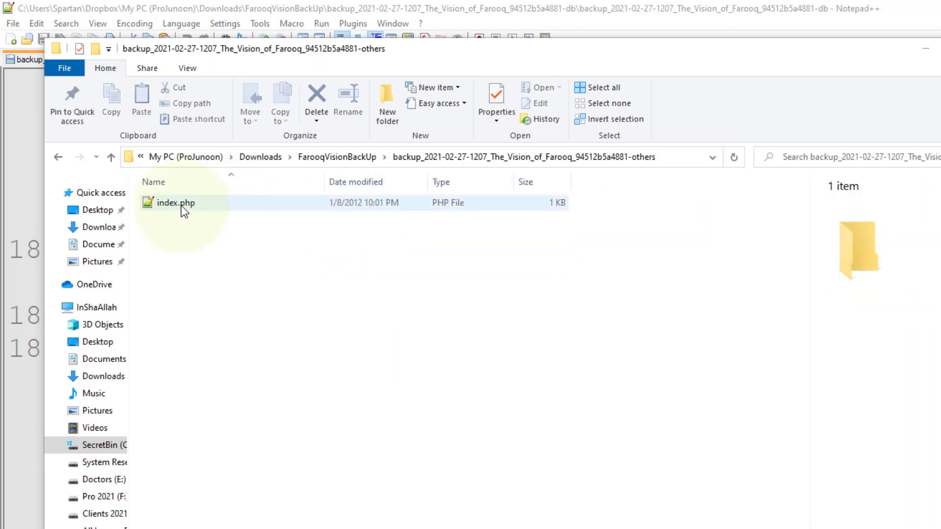
pyautogui.click(181, 205)
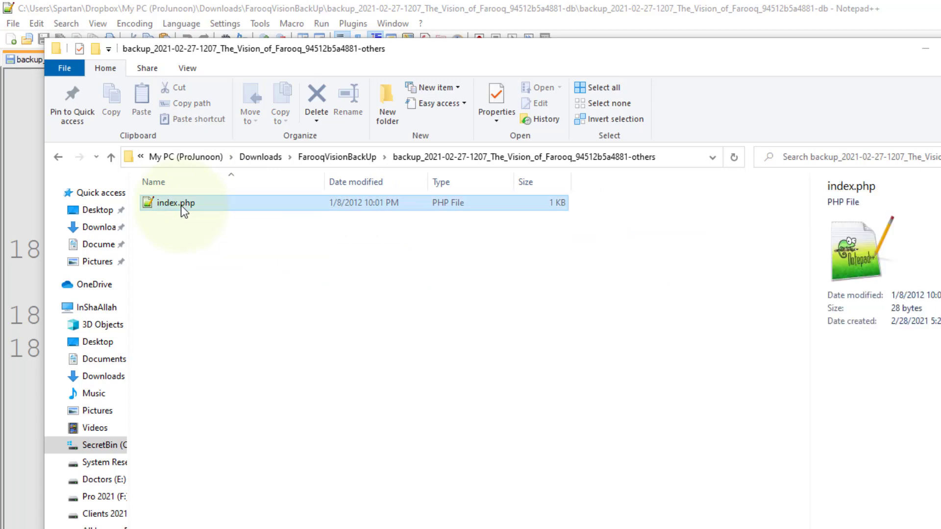
pyautogui.rightClick(180, 205)
pyautogui.click(99, 246)
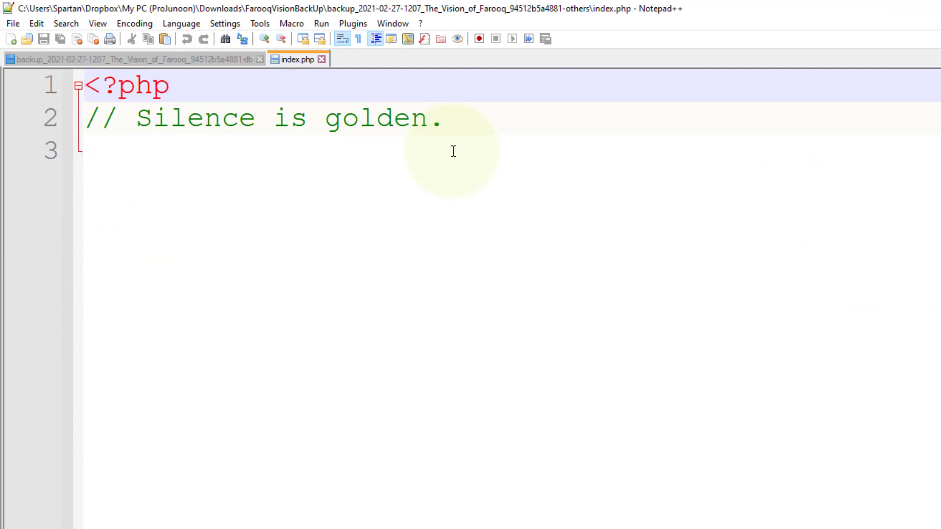
pyautogui.click(135, 152)
pyautogui.hotkey('ctrl', 'shift', 'Home')
pyautogui.click(136, 141)
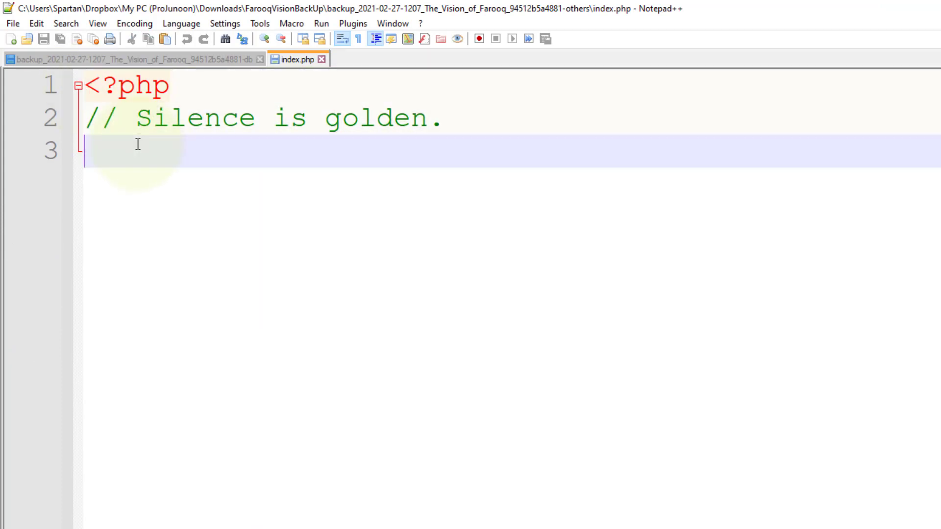
pyautogui.click(322, 59)
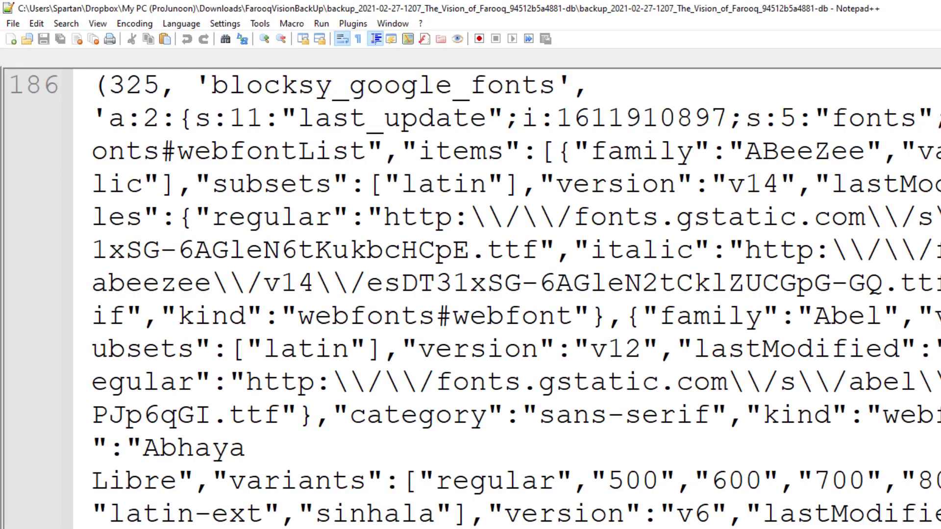
# Browse the uploads.zip backup in File Explorer down to uploads/2021/01 and display its image files as large icons.
pyautogui.hotkey('alt', 'Tab')
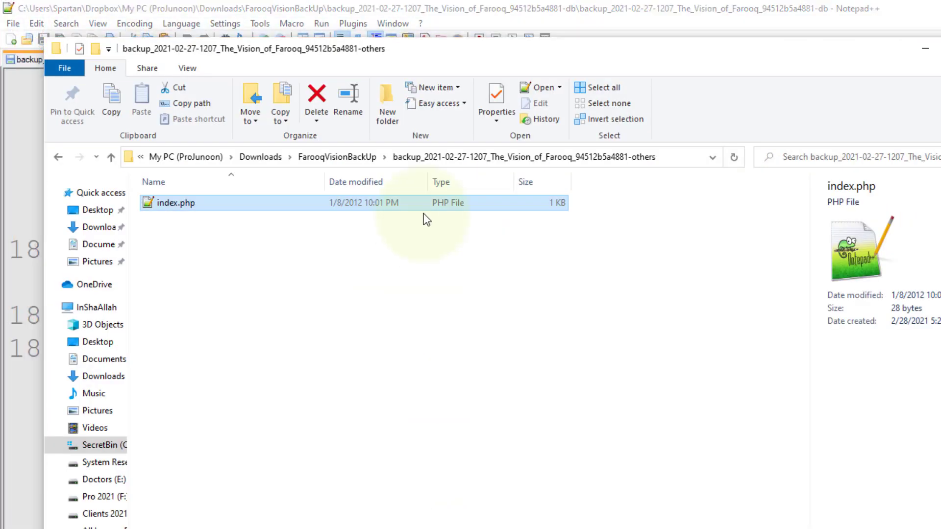
pyautogui.click(332, 157)
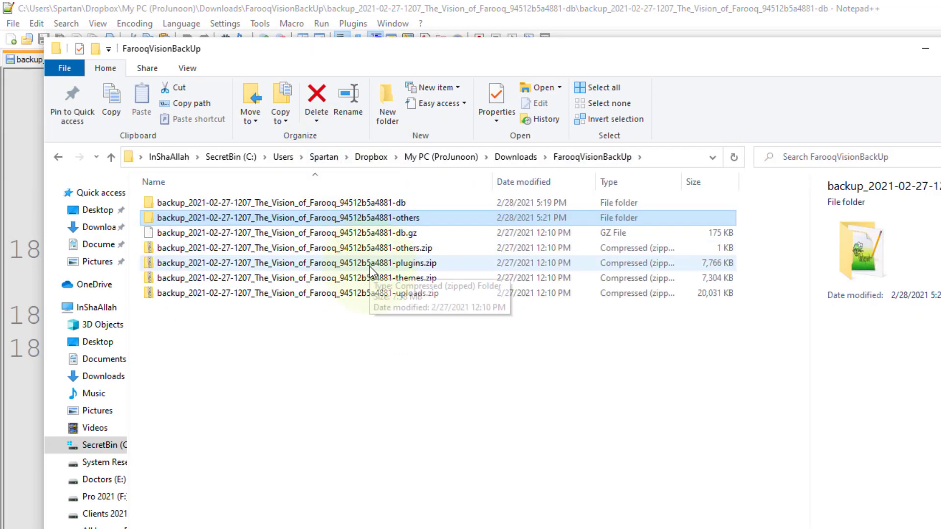
pyautogui.doubleClick(361, 293)
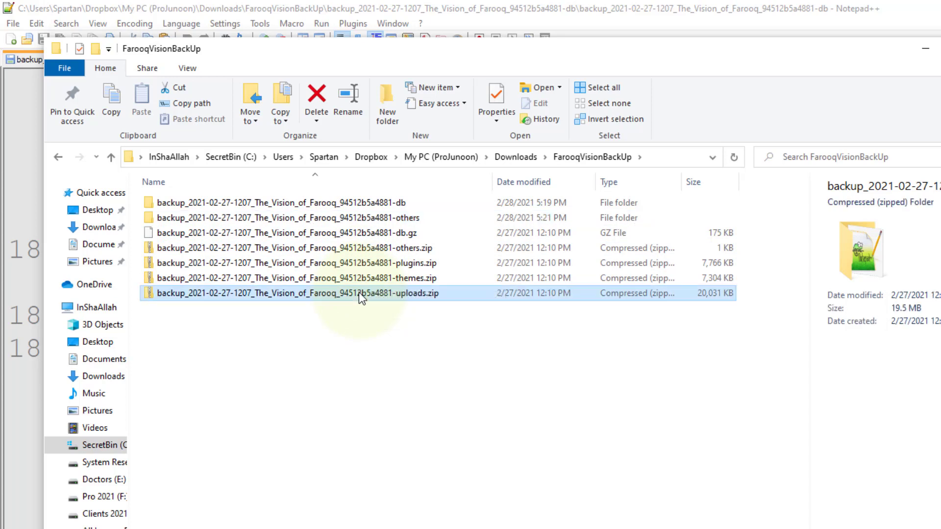
pyautogui.rightClick(359, 292)
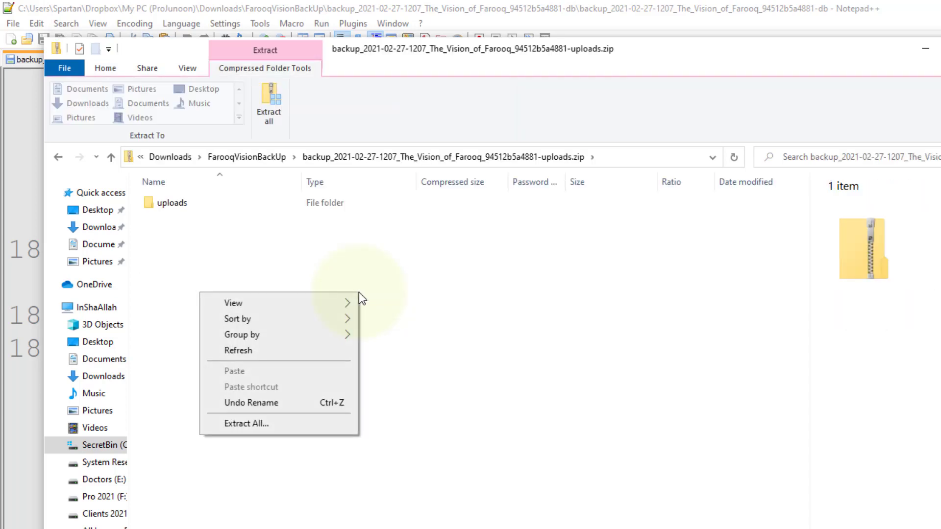
pyautogui.doubleClick(175, 206)
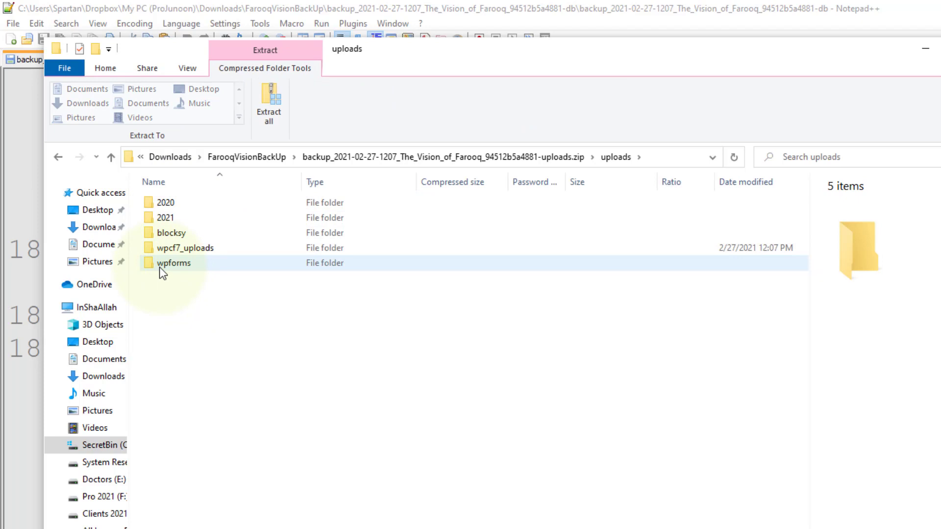
pyautogui.doubleClick(146, 219)
pyautogui.doubleClick(152, 206)
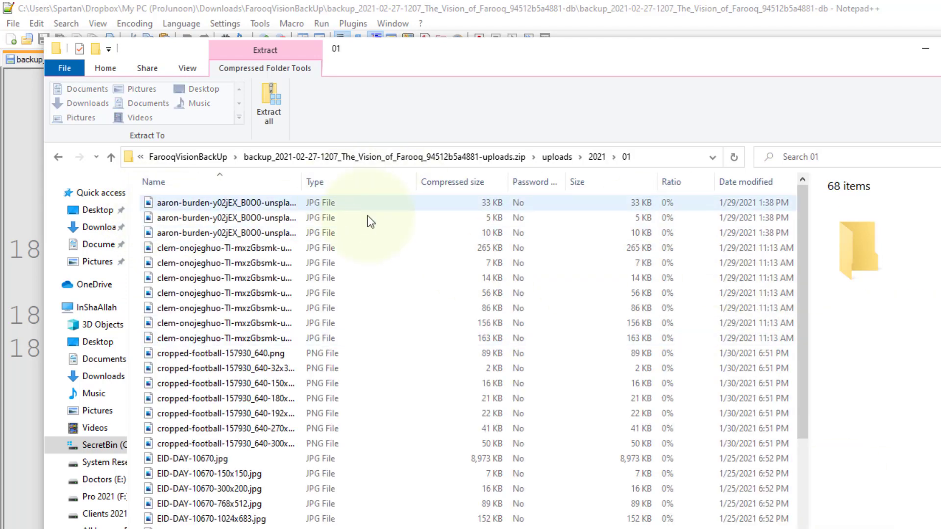
pyautogui.hotkey('ctrl', 'shift', '2')
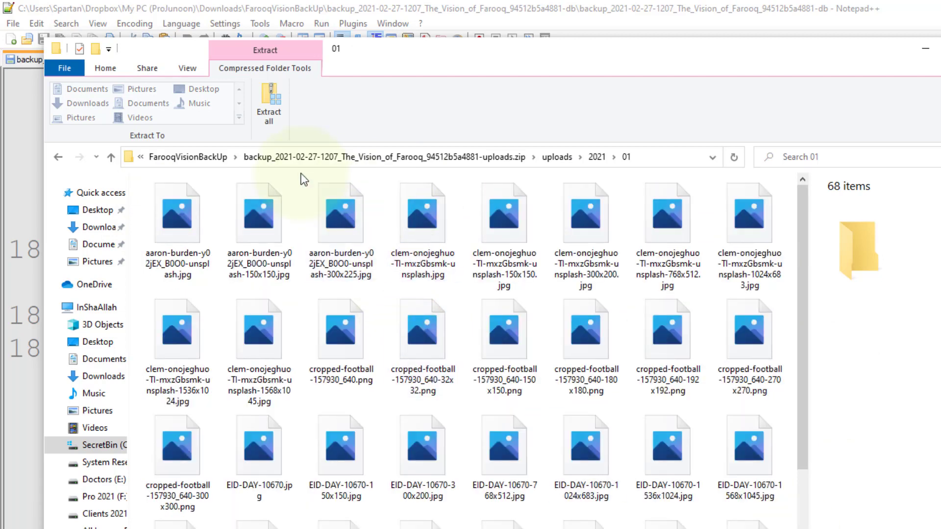
pyautogui.click(926, 48)
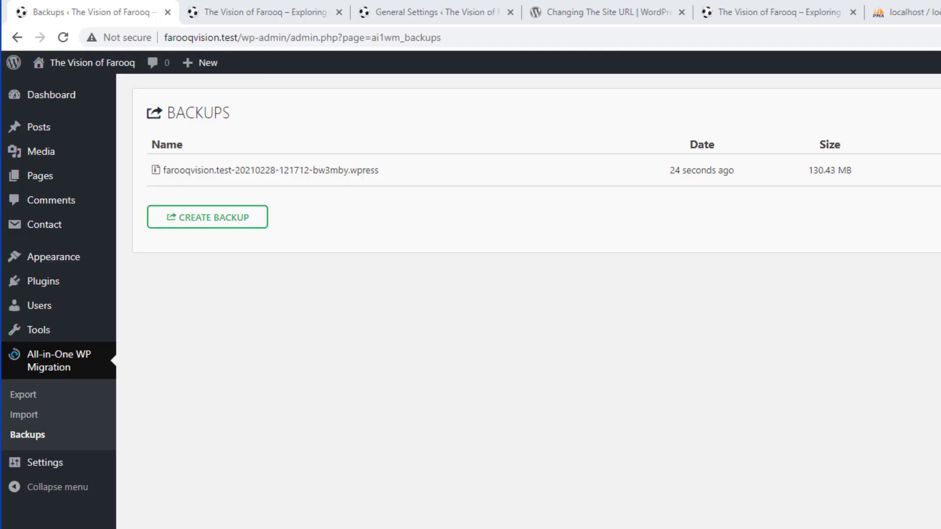
pyautogui.hotkey('alt', 'Tab')
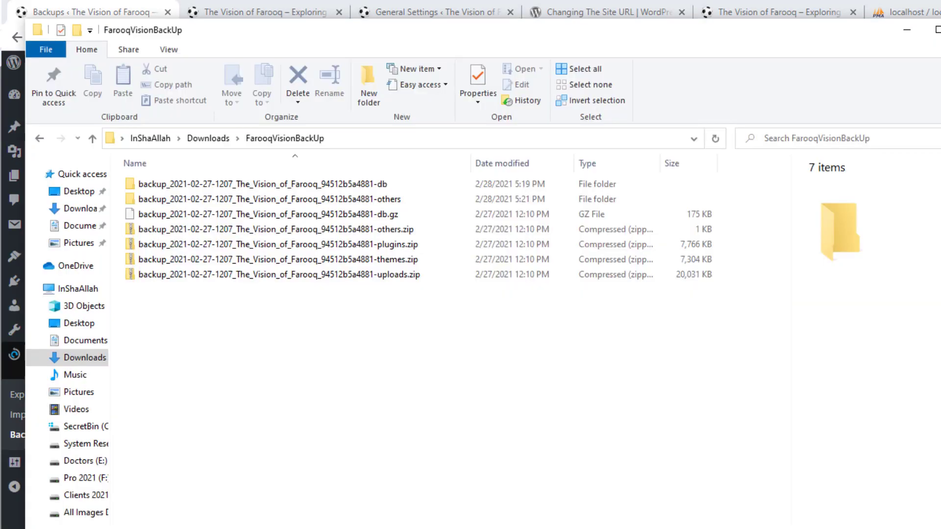
pyautogui.click(208, 139)
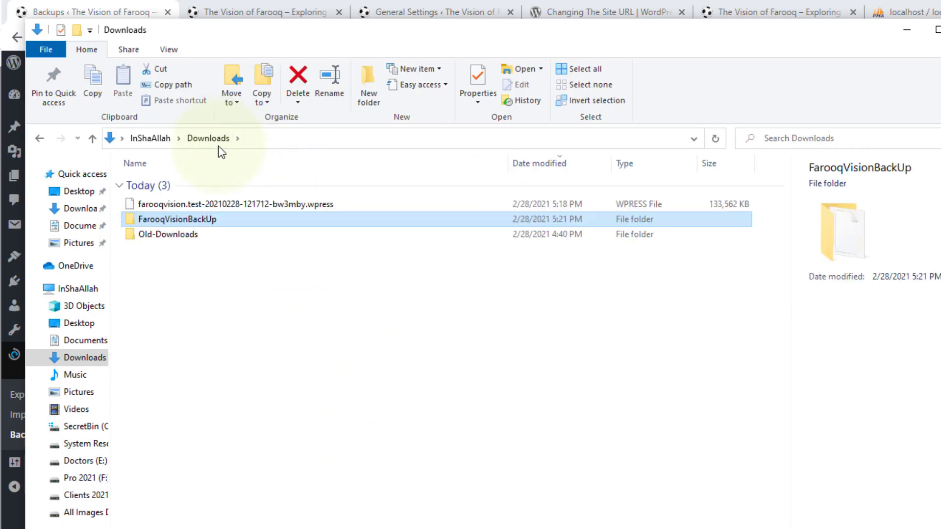
pyautogui.click(220, 203)
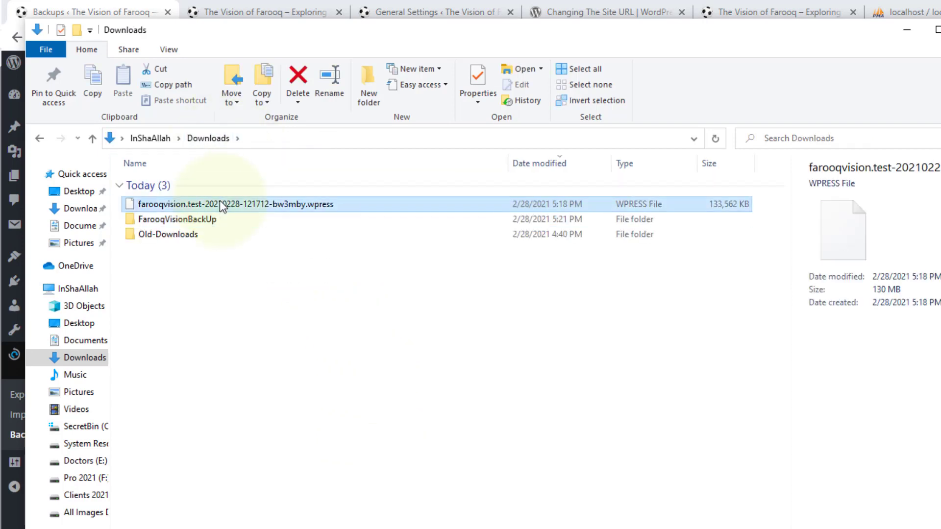
pyautogui.rightClick(219, 203)
pyautogui.click(93, 245)
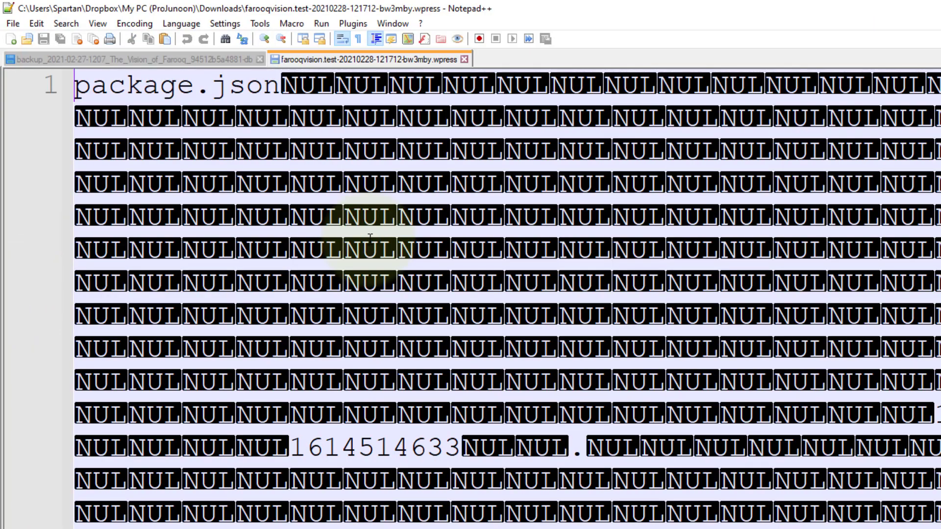
# Examine the site URL, WordPress and path entries in the .wpress backup, close the file and return to the Downloads folder.
pyautogui.scroll(-5, 399, 197)
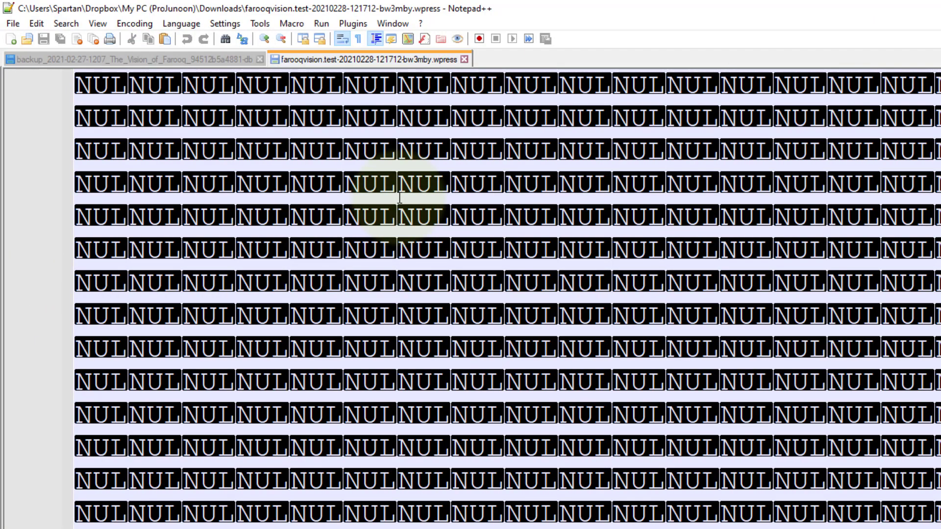
pyautogui.scroll(-10, 399, 197)
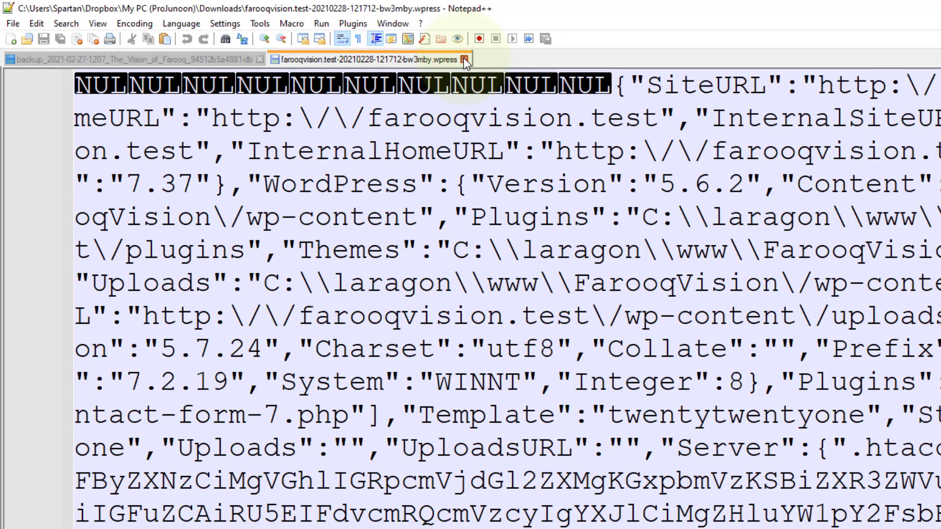
pyautogui.click(464, 60)
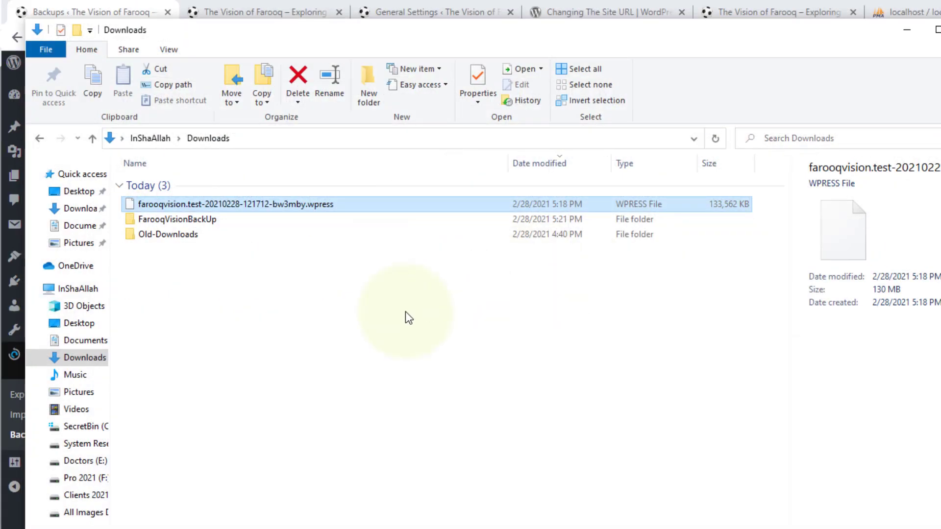
pyautogui.click(372, 297)
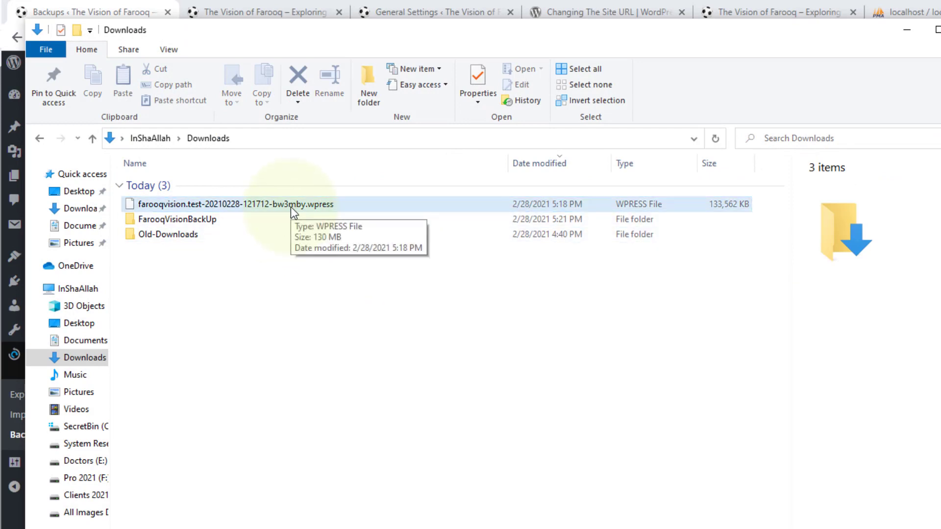
# Switch to the browser and list the import sources on the All-in-One WP Migration Import page.
pyautogui.hotkey('alt', 'Tab')
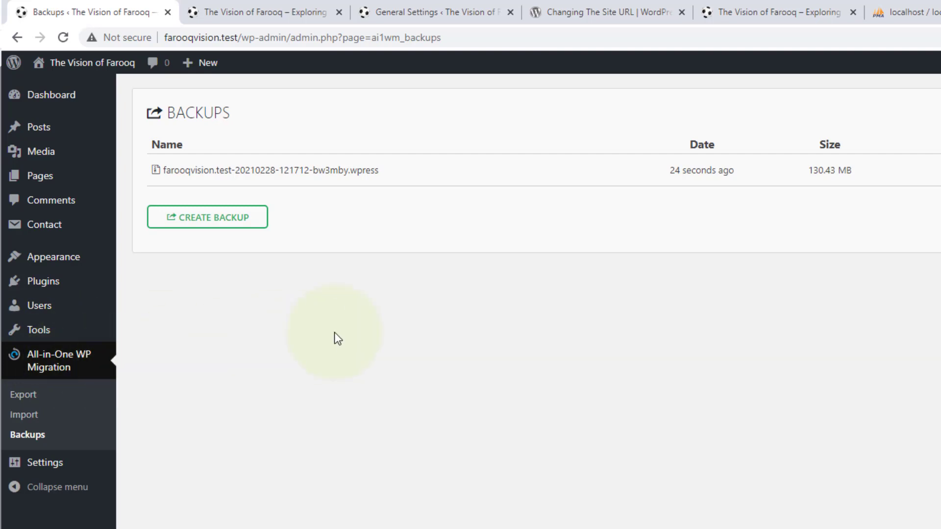
pyautogui.click(22, 418)
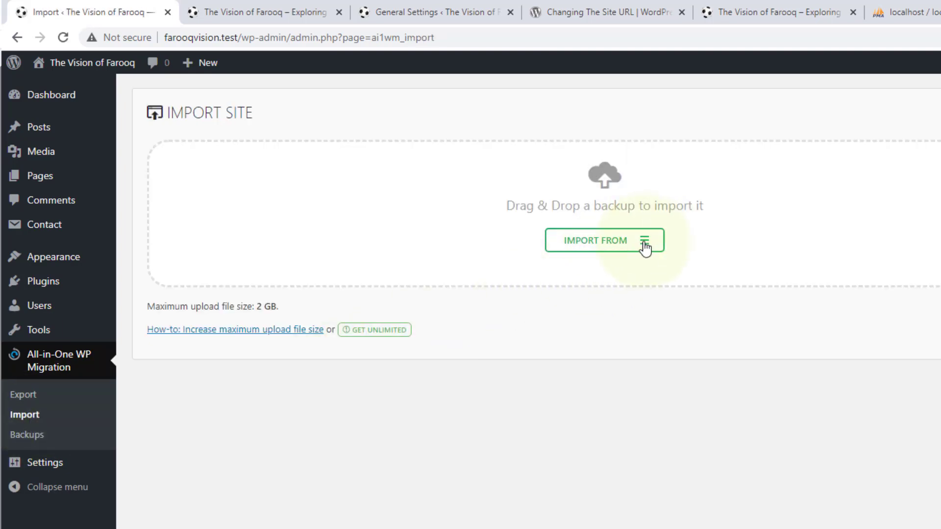
pyautogui.click(648, 246)
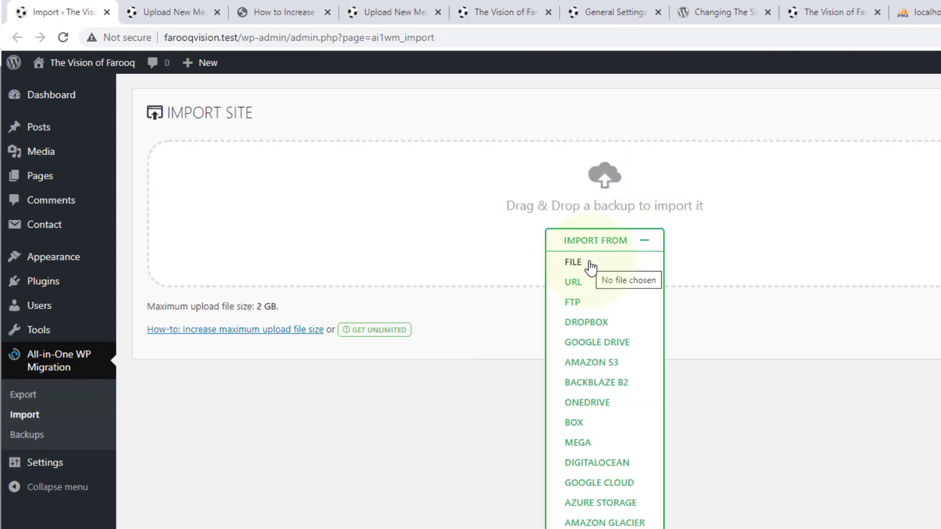
pyautogui.click(573, 263)
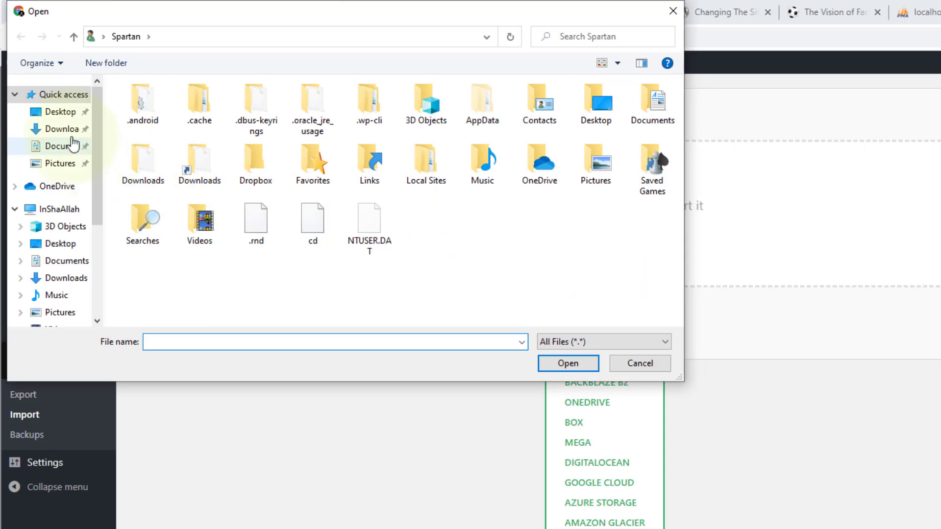
pyautogui.click(61, 130)
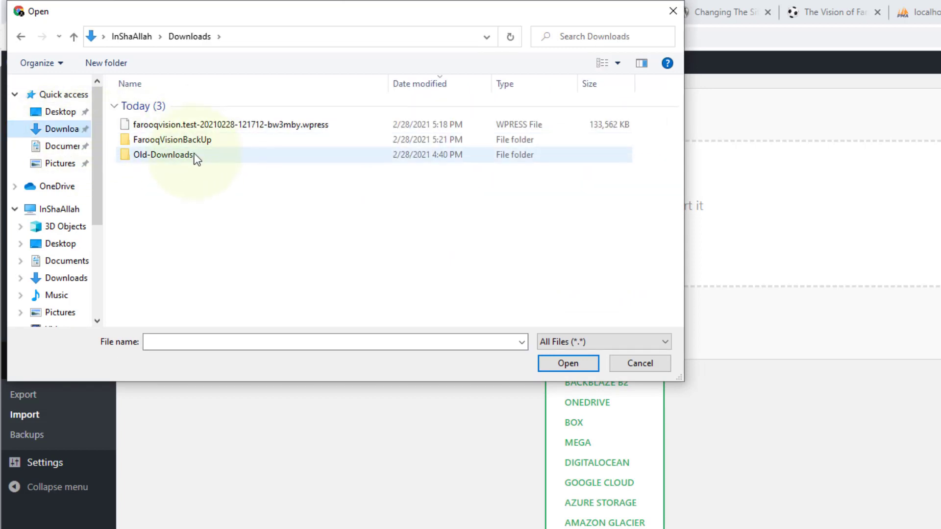
pyautogui.click(308, 129)
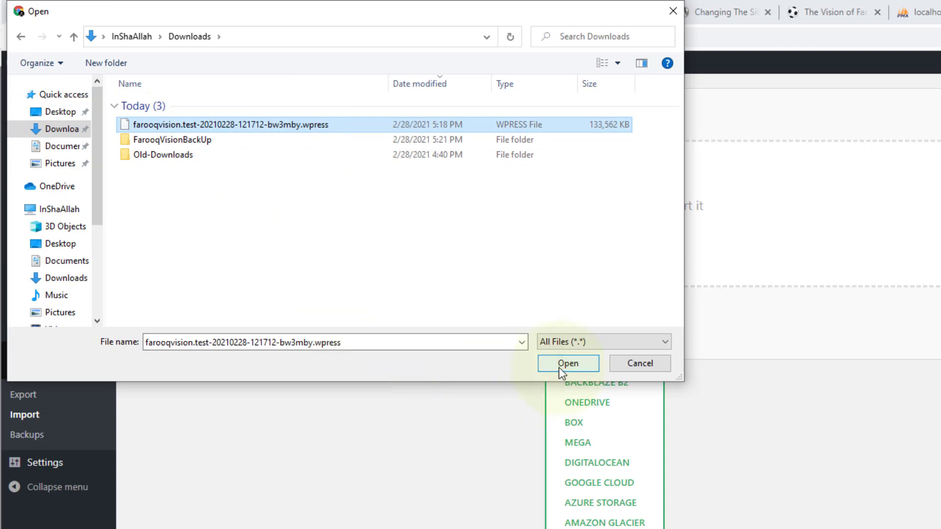
pyautogui.click(632, 363)
pyautogui.click(578, 264)
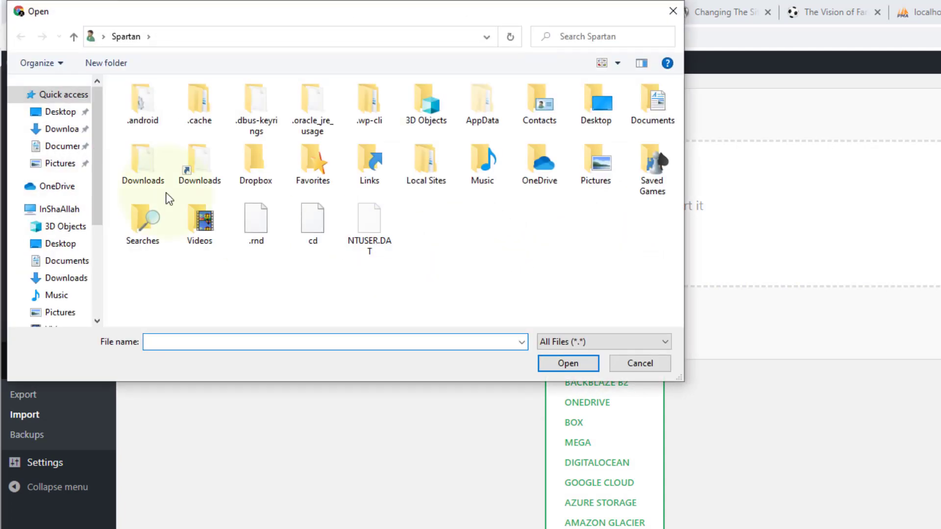
pyautogui.click(59, 128)
pyautogui.click(245, 125)
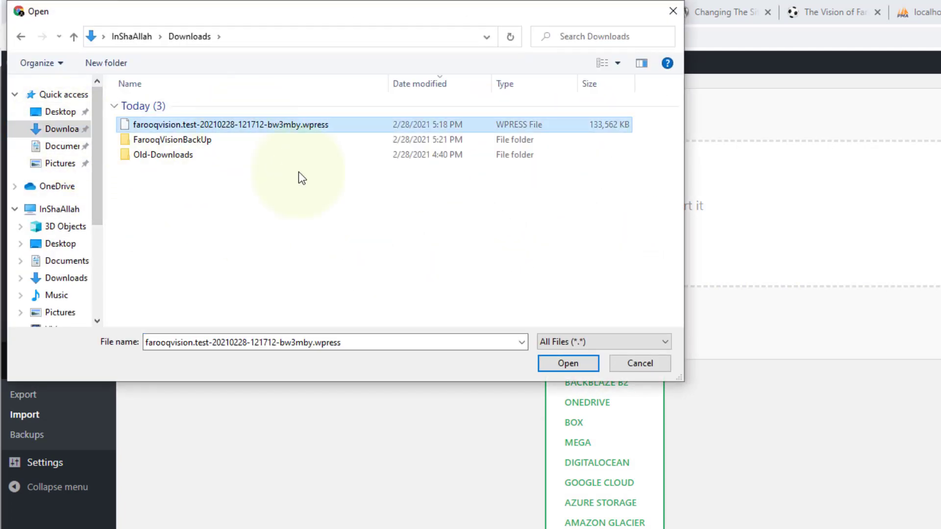
pyautogui.click(567, 362)
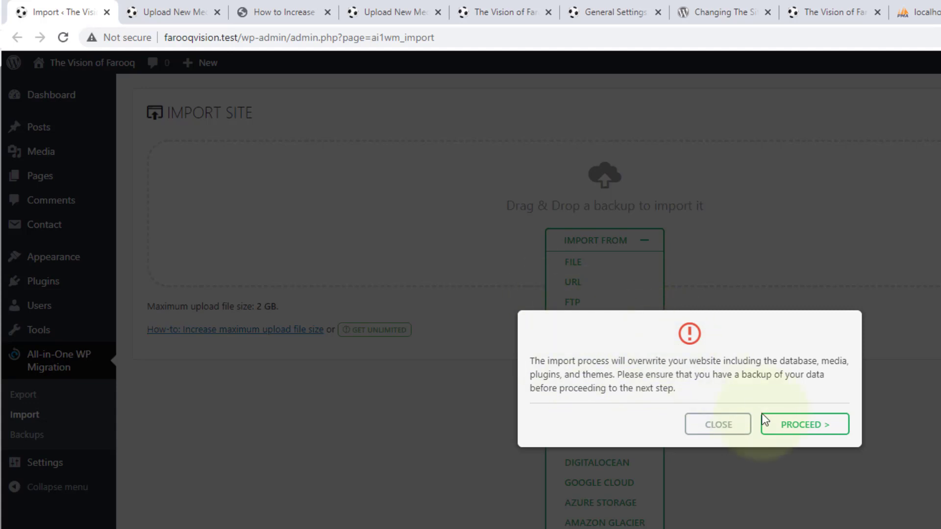
pyautogui.click(798, 429)
pyautogui.click(799, 427)
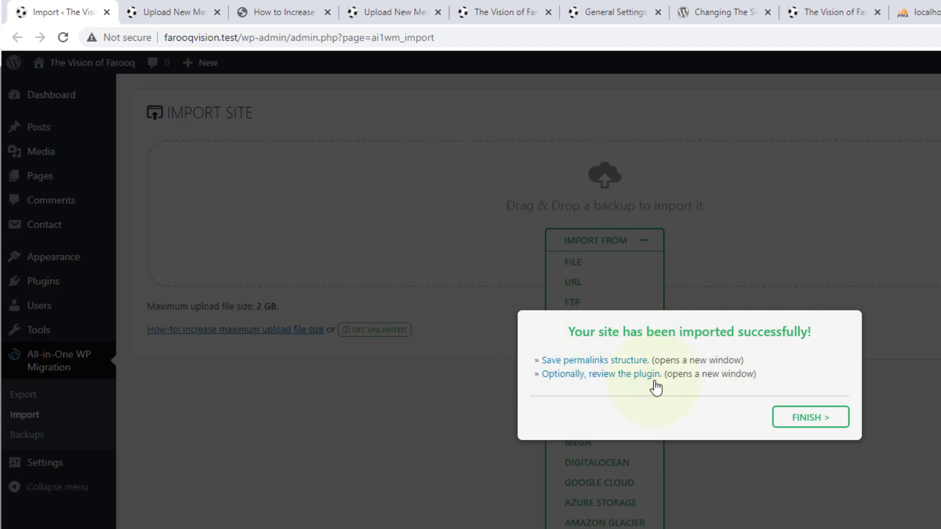
pyautogui.click(801, 425)
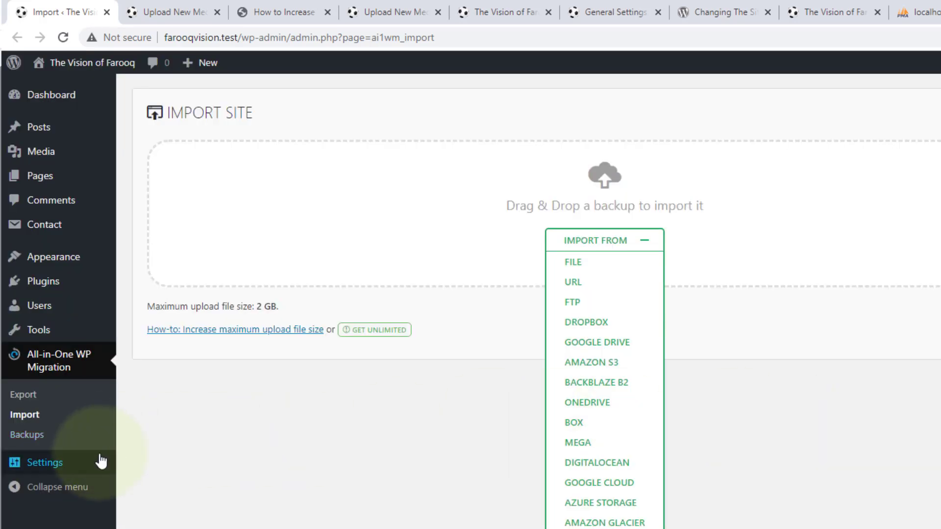
# Open the Permalinks settings and log back in to WordPress with the saved username and password.
pyautogui.moveTo(42, 466)
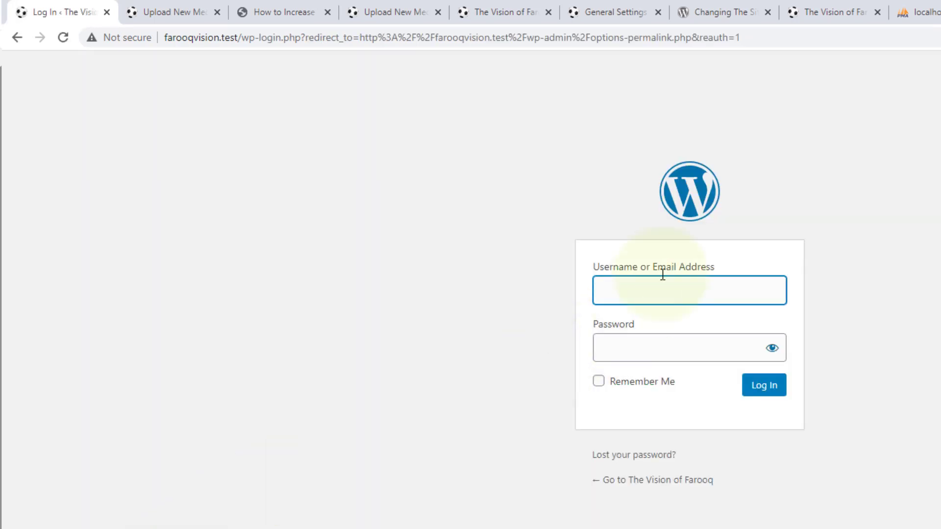
pyautogui.click(661, 287)
pyautogui.click(663, 334)
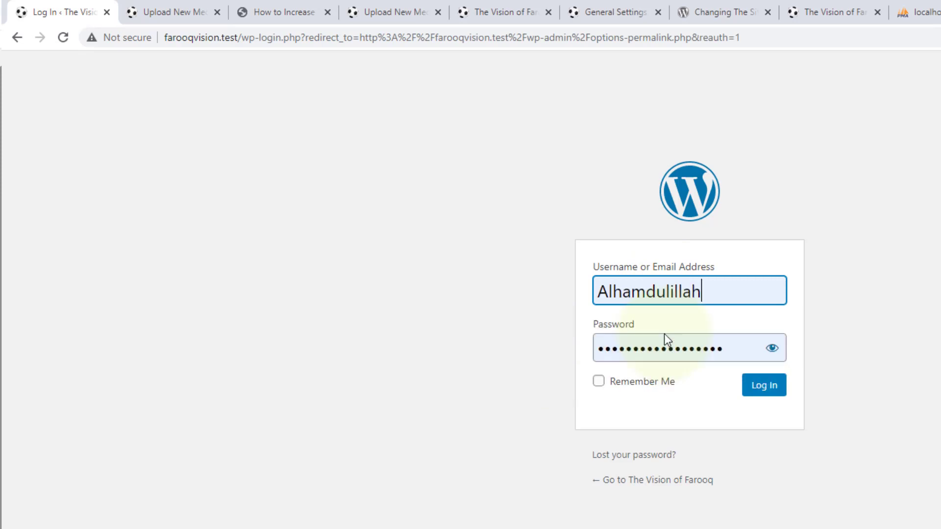
pyautogui.click(771, 391)
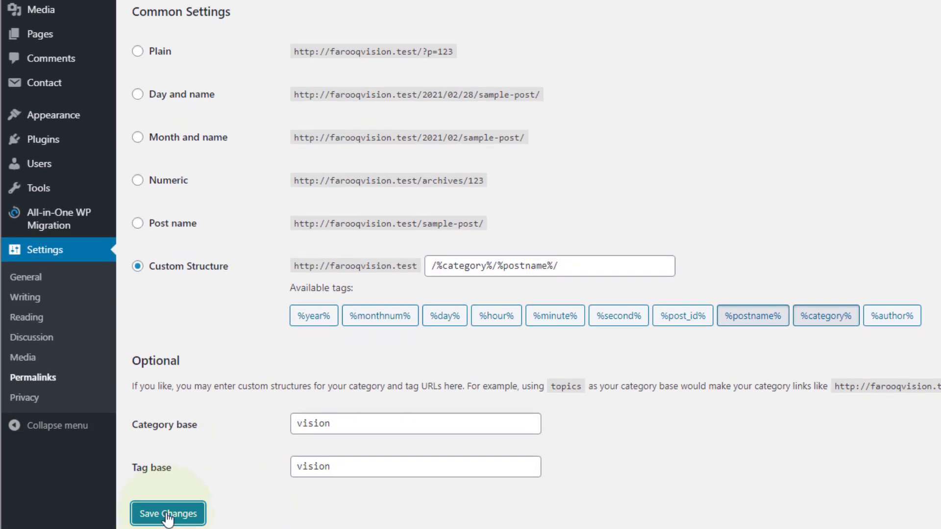
# Save the permalink settings and open the site's front page in a new tab to check its content.
pyautogui.scroll(1, 501, 39)
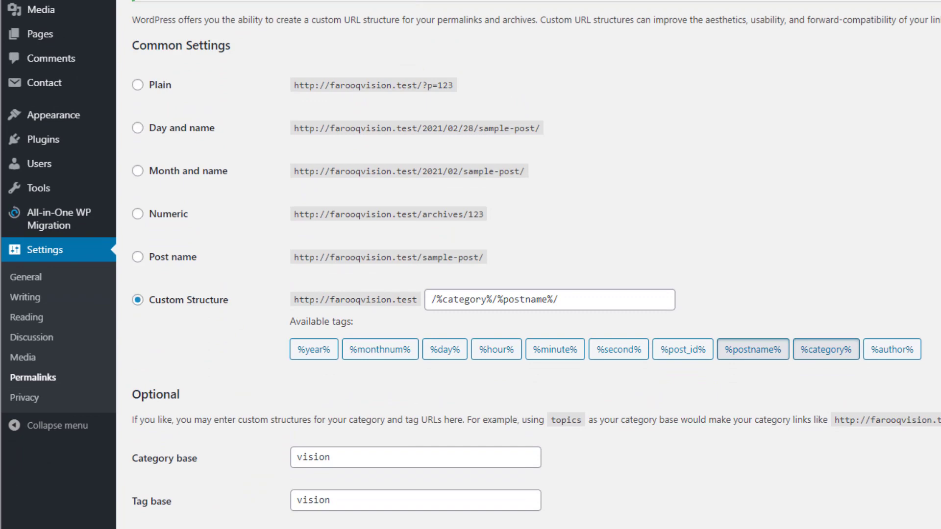
pyautogui.rightClick(58, 63)
pyautogui.click(94, 78)
pyautogui.click(151, 6)
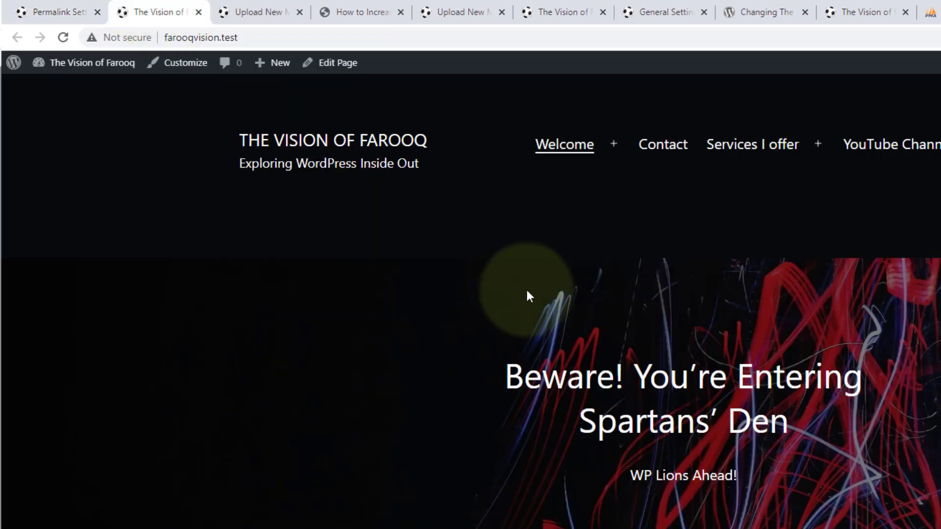
pyautogui.scroll(-15, 681, 265)
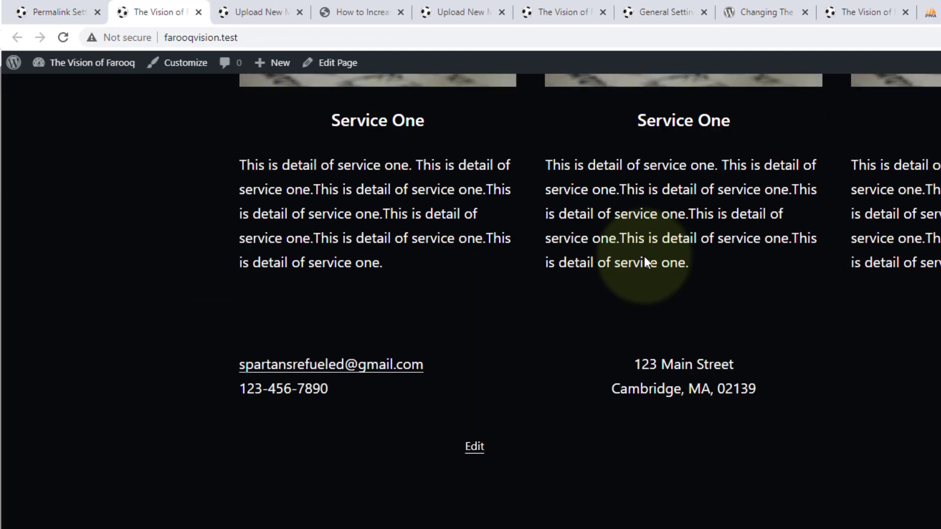